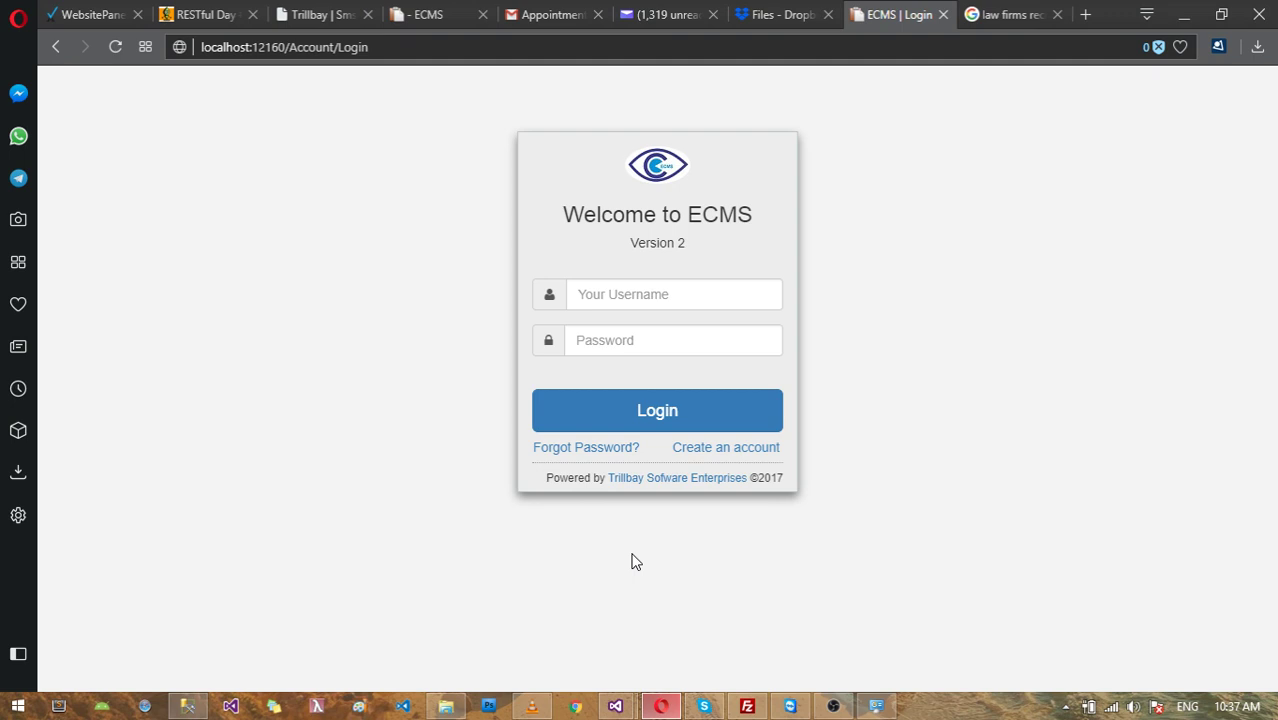
# Step: Log in to Trillbay ECMS with the administrator username and password
pyautogui.click(633, 293)
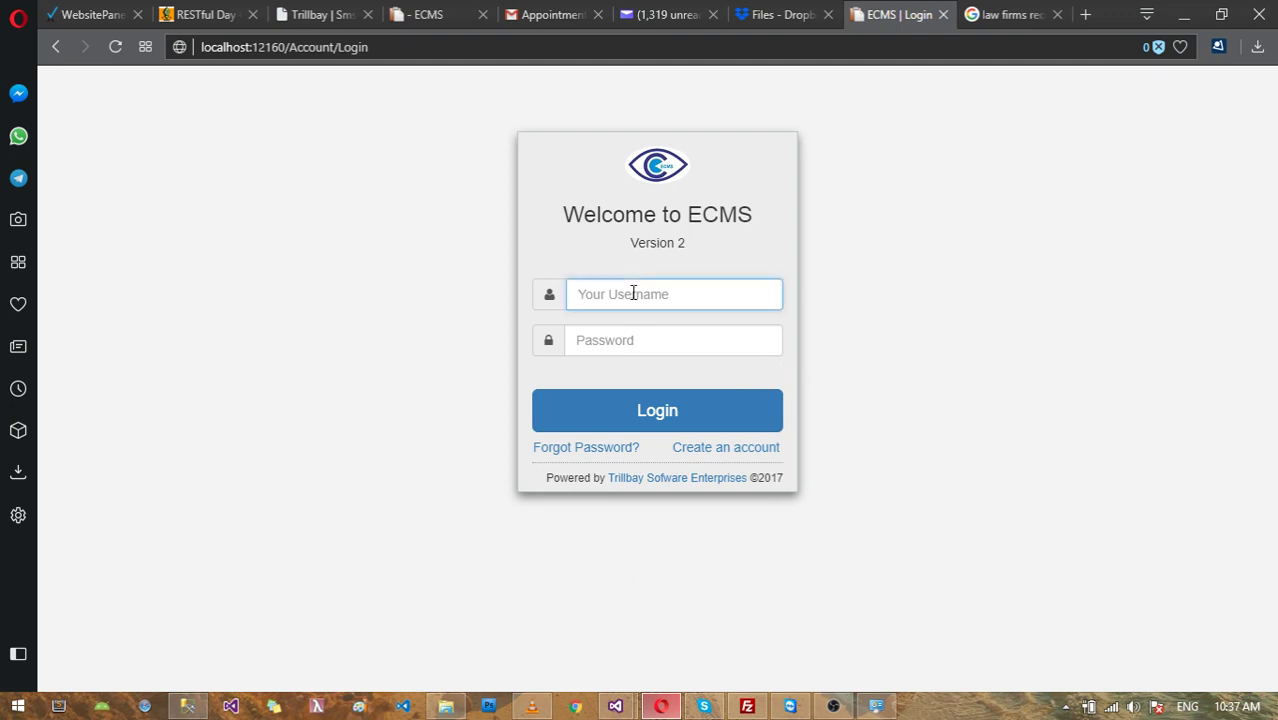
pyautogui.write('admin')
pyautogui.press('Tab')
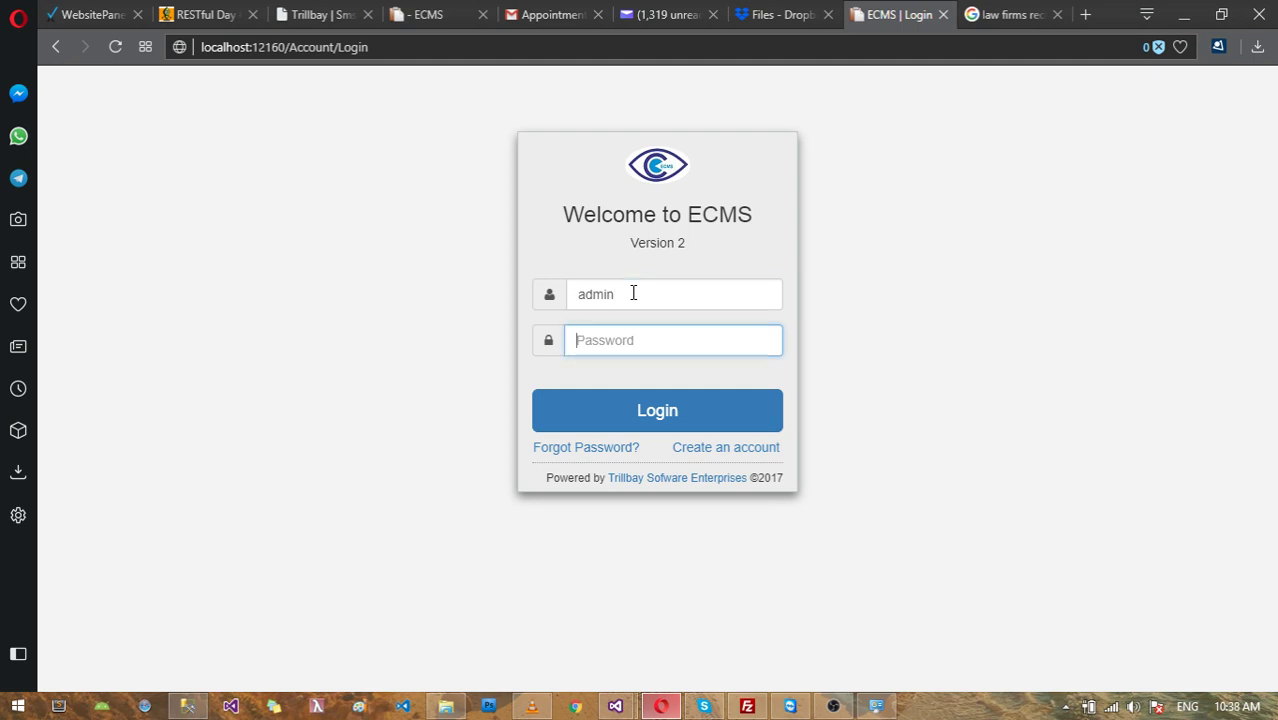
pyautogui.write('•••••••')
pyautogui.click(676, 420)
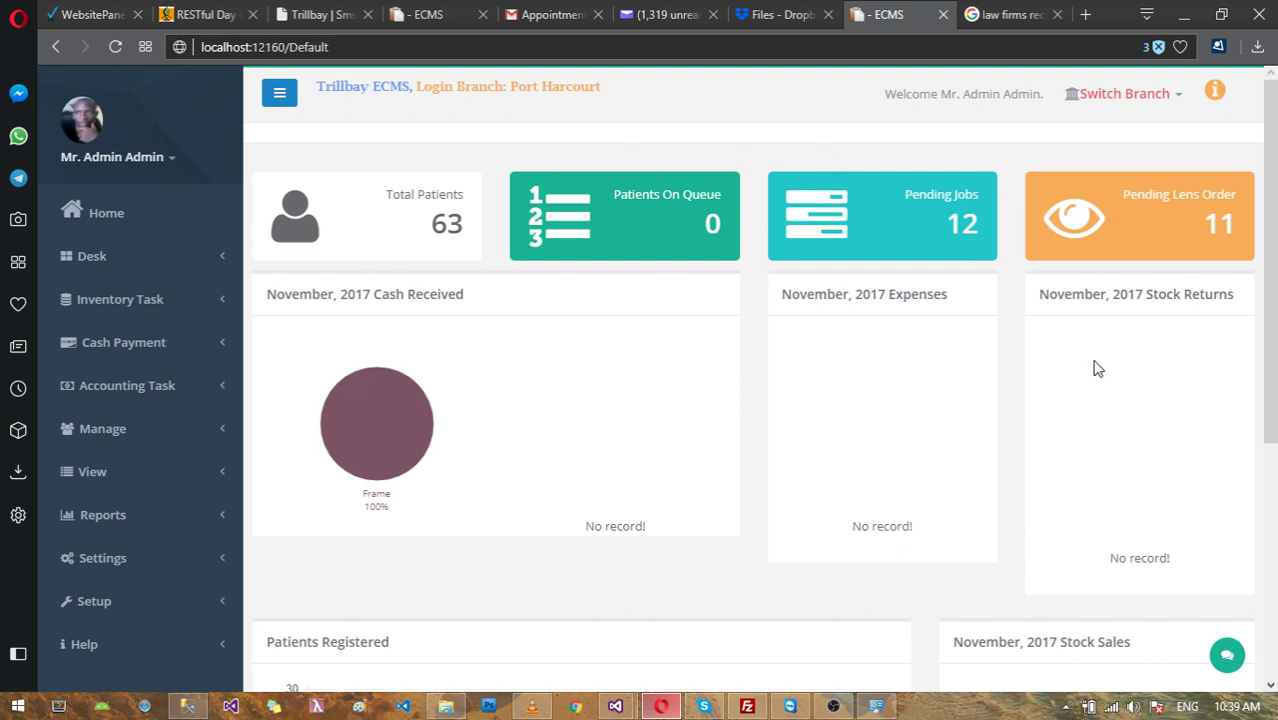
# Step: Scroll over the dashboard: 63 patients, 12 pending jobs, and the November 2017 charts
pyautogui.scroll(-1, 1098, 369)
pyautogui.scroll(1, 140, 177)
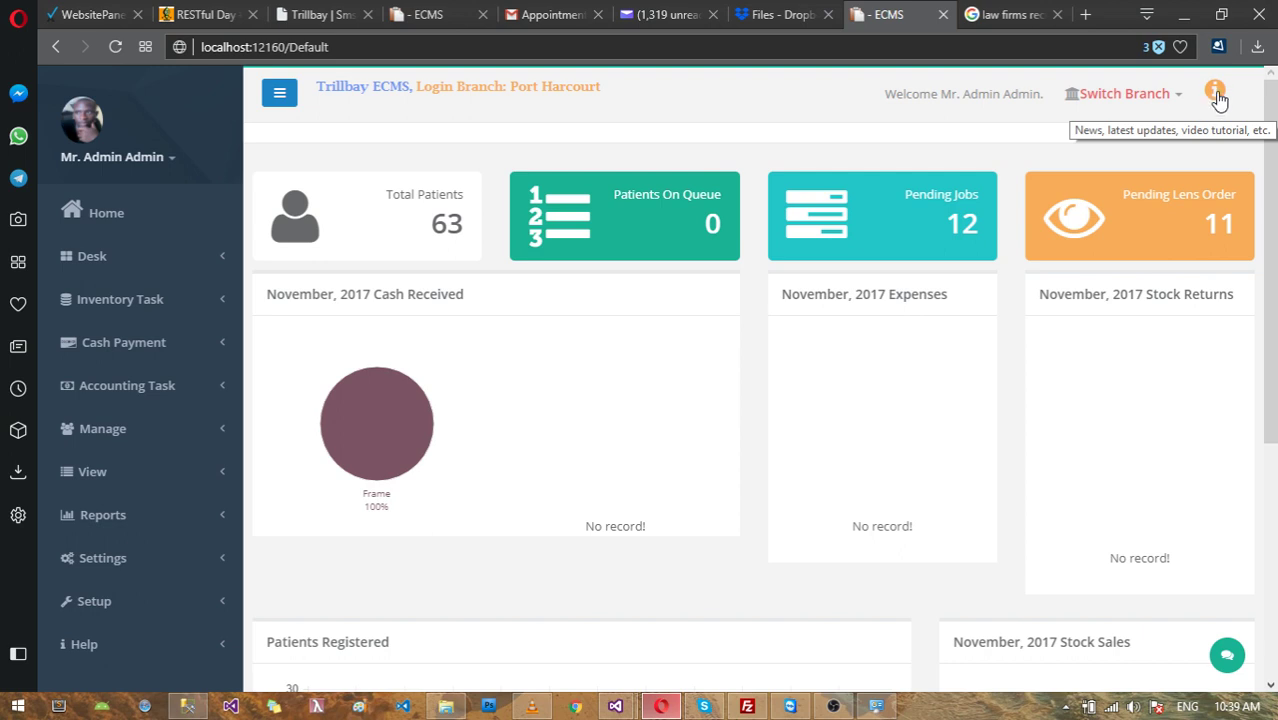
# Step: Open the news panel and switch between Latest Updates and Video Tutorials, ending on tutorials
pyautogui.click(1215, 95)
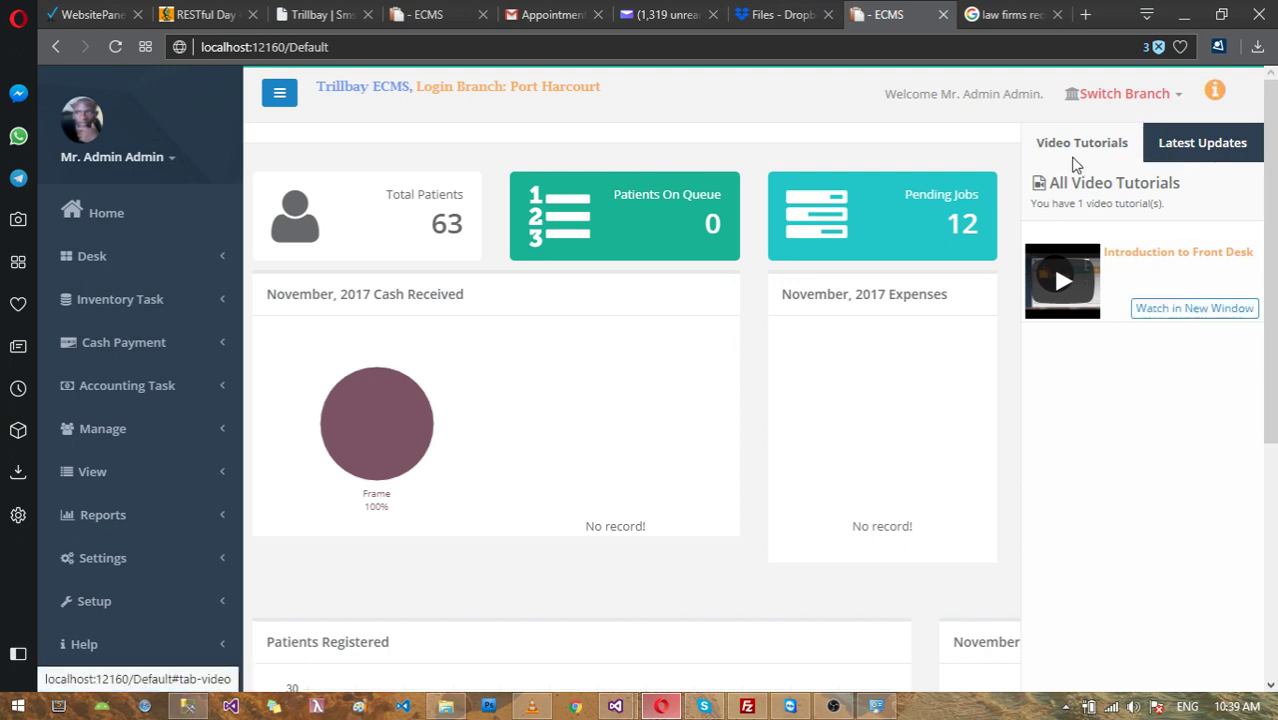
pyautogui.click(1204, 150)
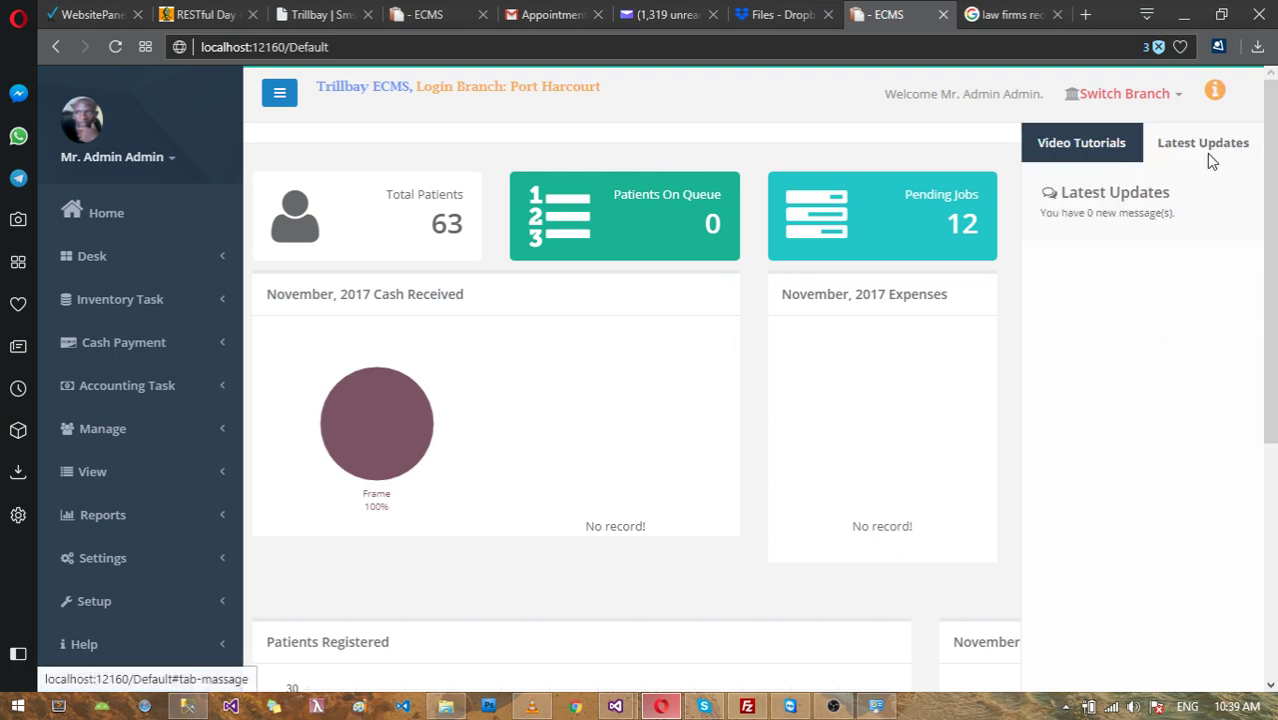
pyautogui.click(1111, 155)
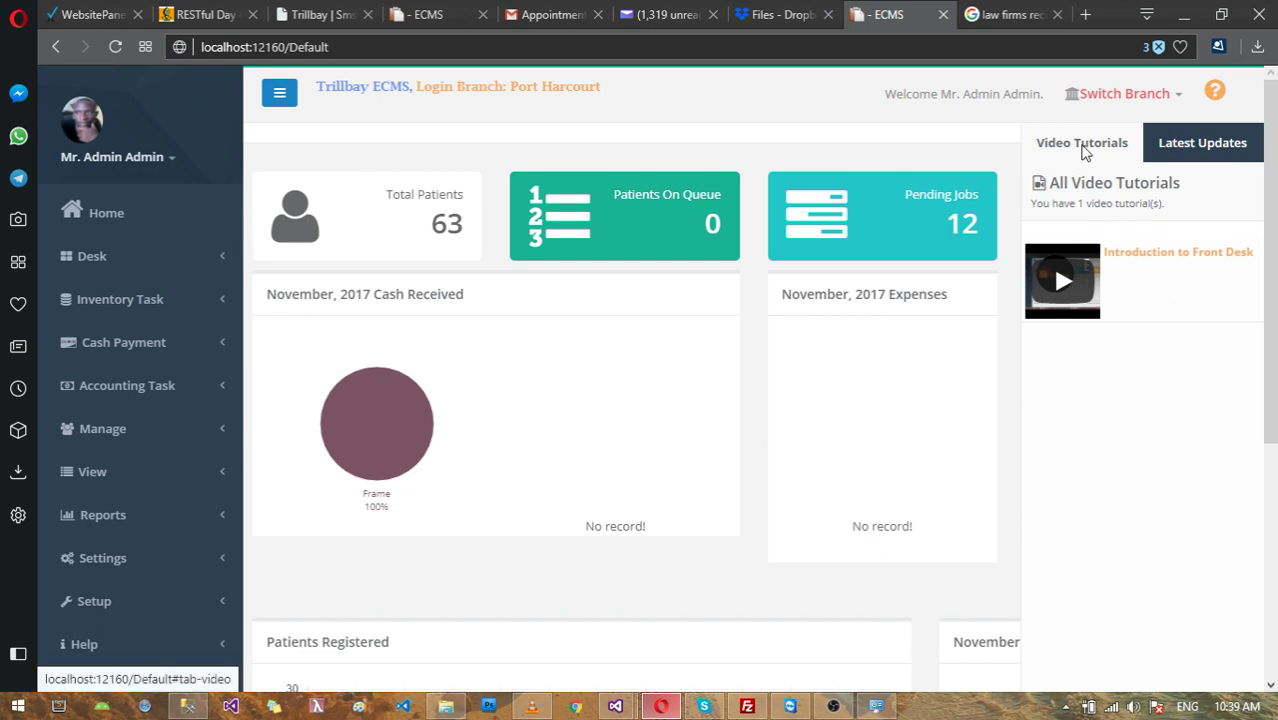
pyautogui.click(1178, 147)
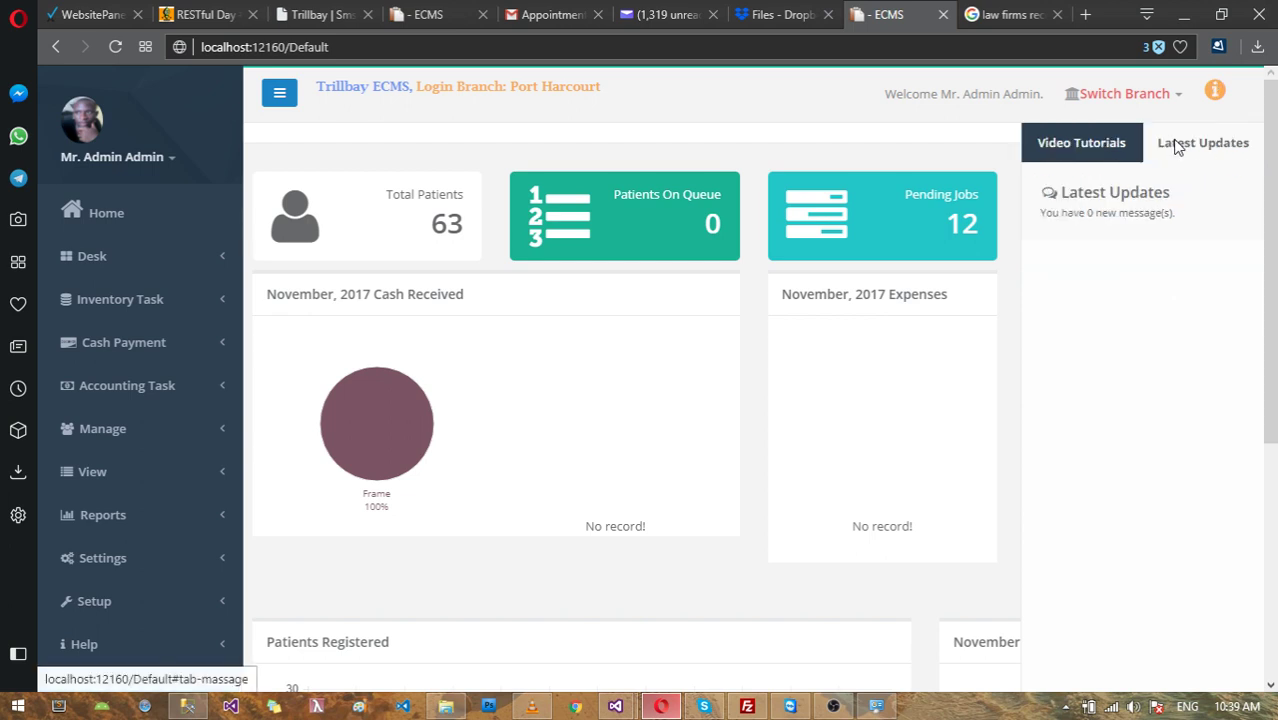
pyautogui.click(1080, 147)
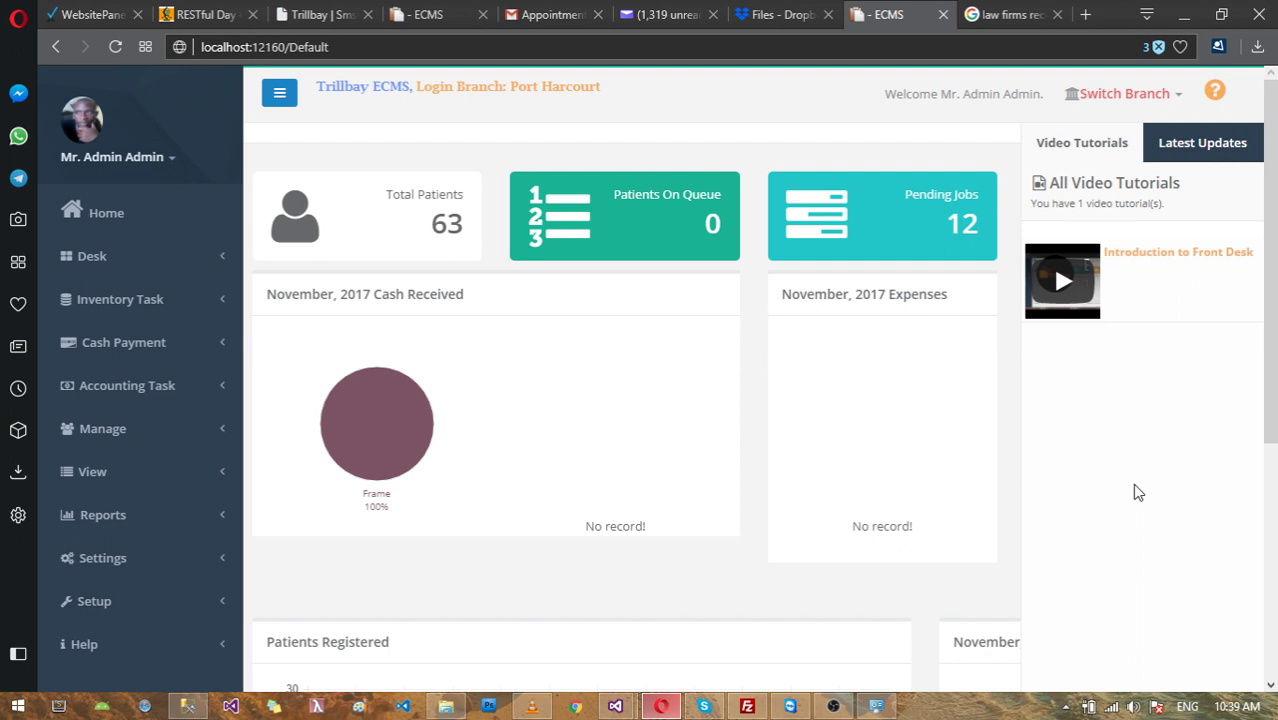
# Step: Look over the 'Introduction to Front Desk' tutorial entry and its description
pyautogui.moveTo(1147, 227)
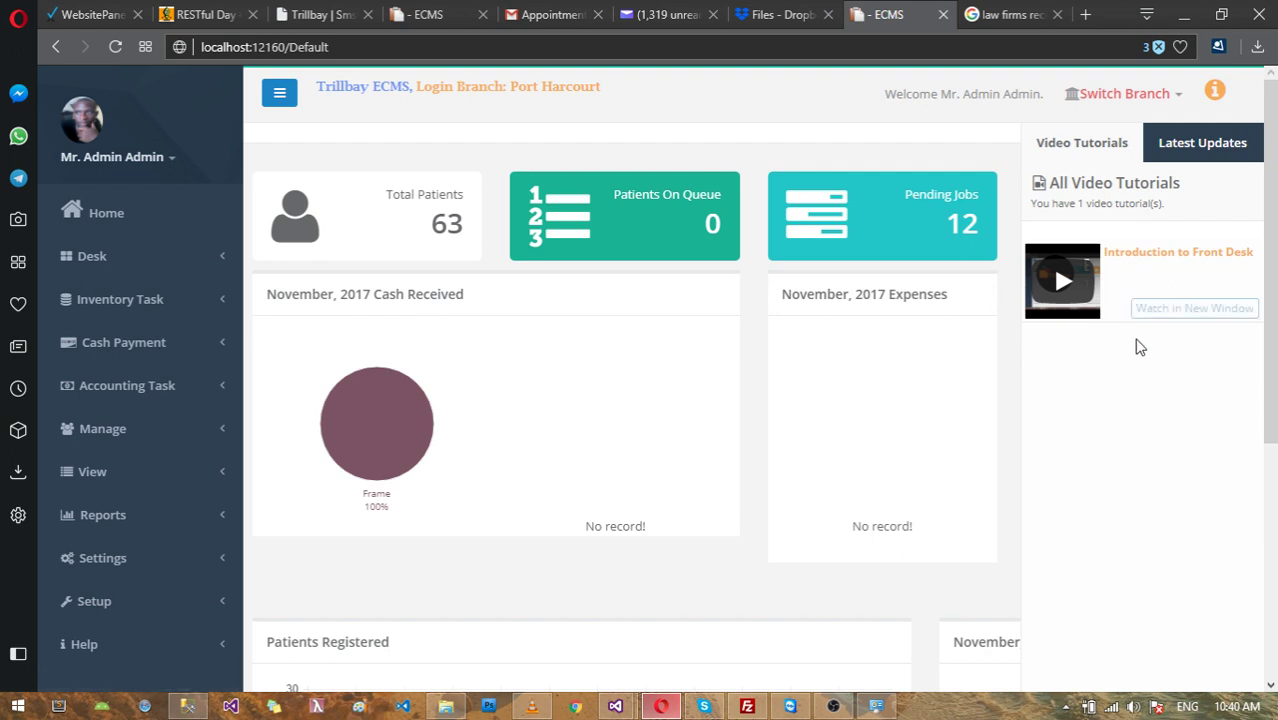
pyautogui.moveTo(1155, 278)
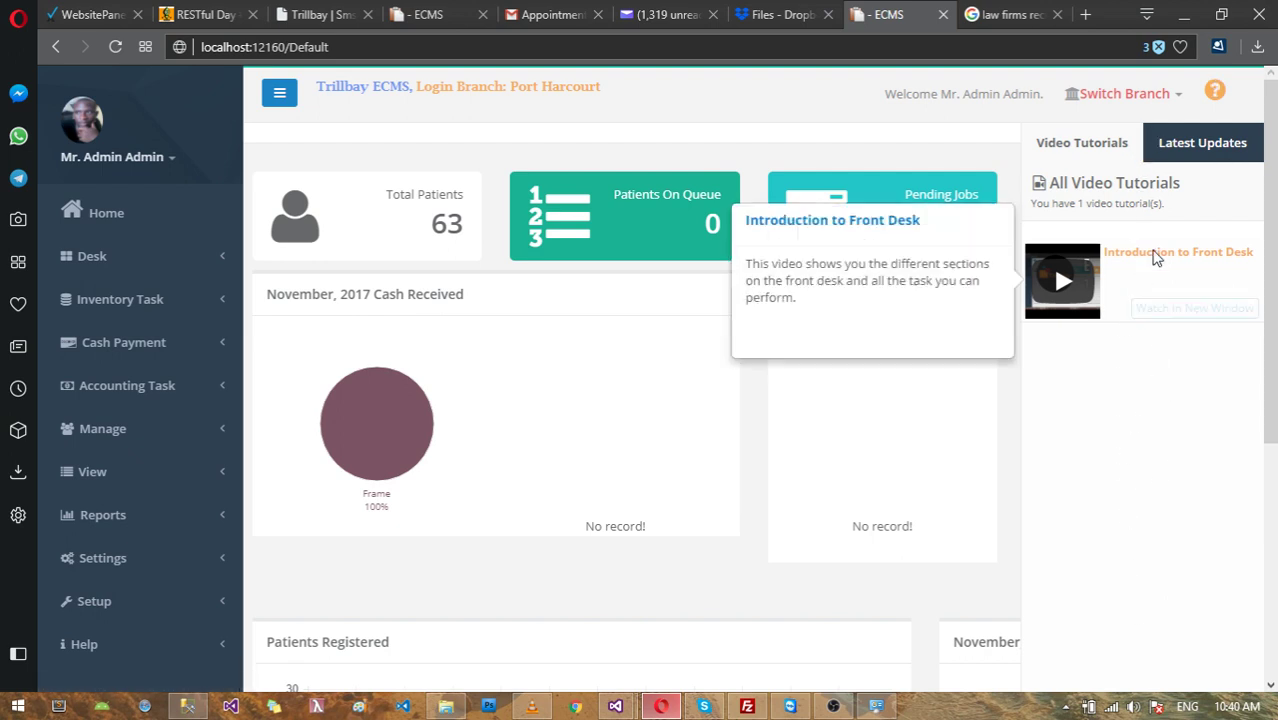
pyautogui.scroll(-2, 1160, 430)
pyautogui.scroll(2, 1163, 430)
pyautogui.moveTo(1155, 316)
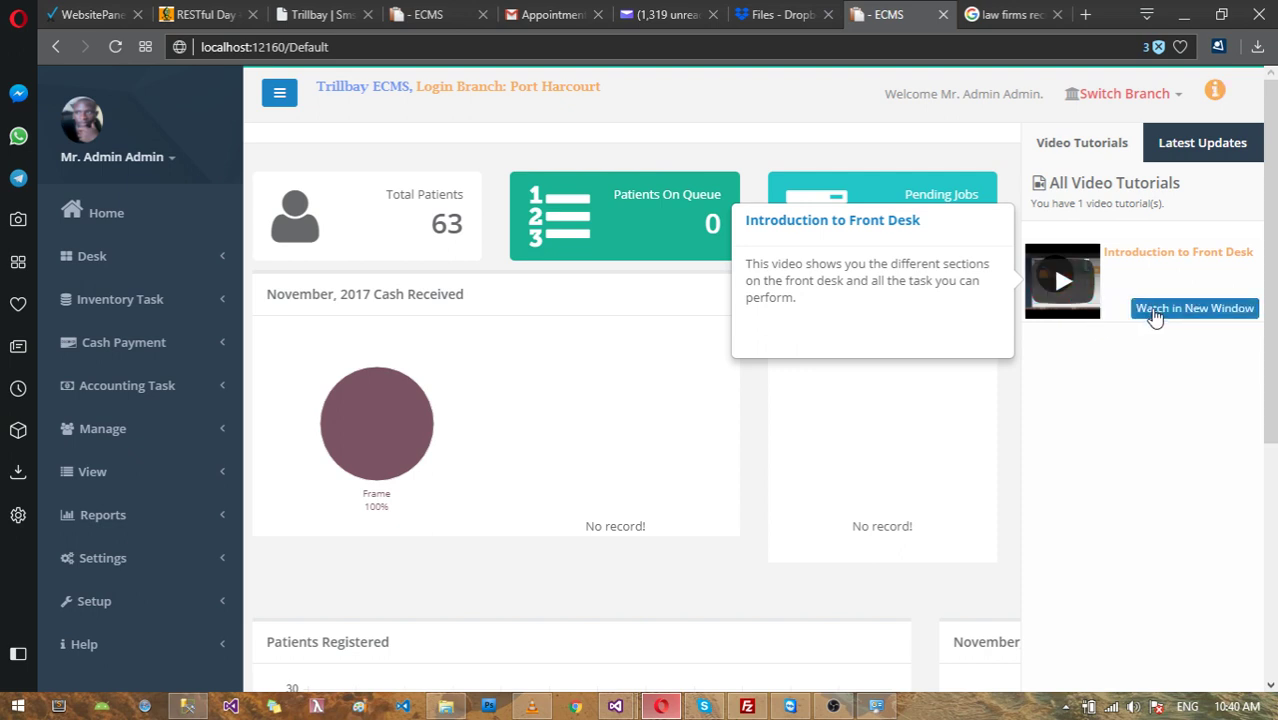
pyautogui.click(1155, 310)
pyautogui.moveTo(237, 31); pyautogui.dragTo(522, 160)
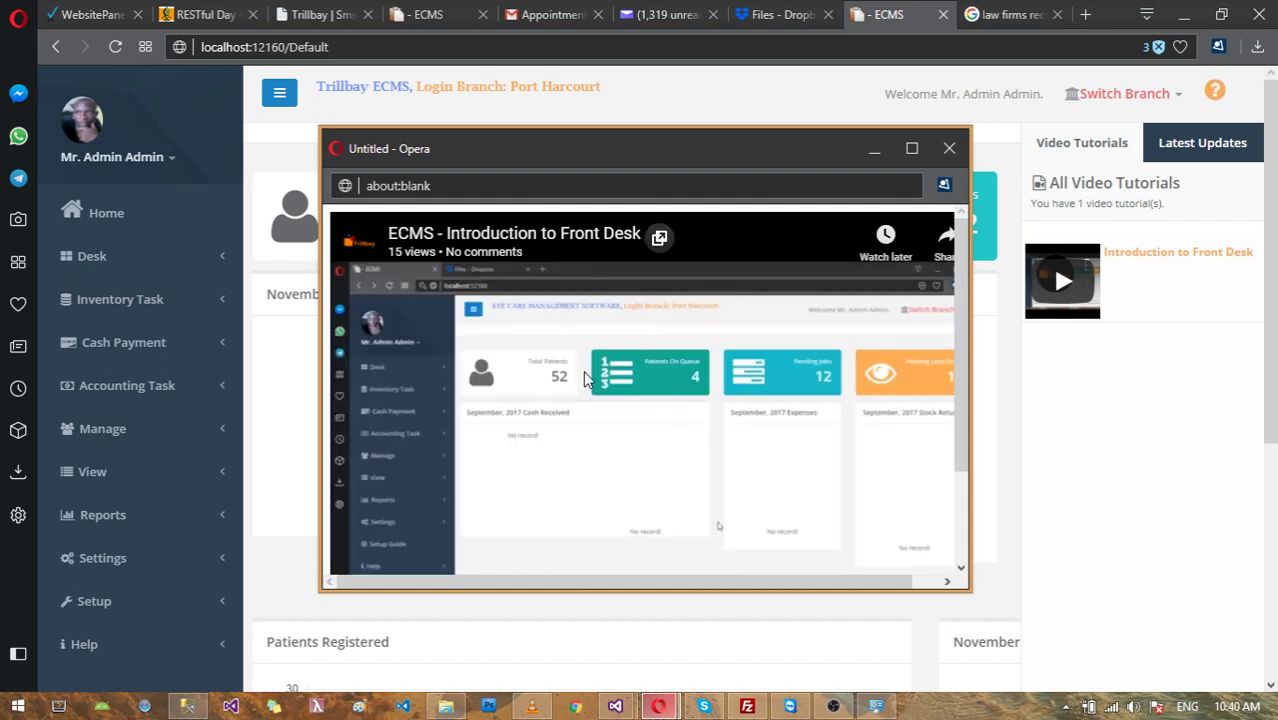
pyautogui.click(653, 437)
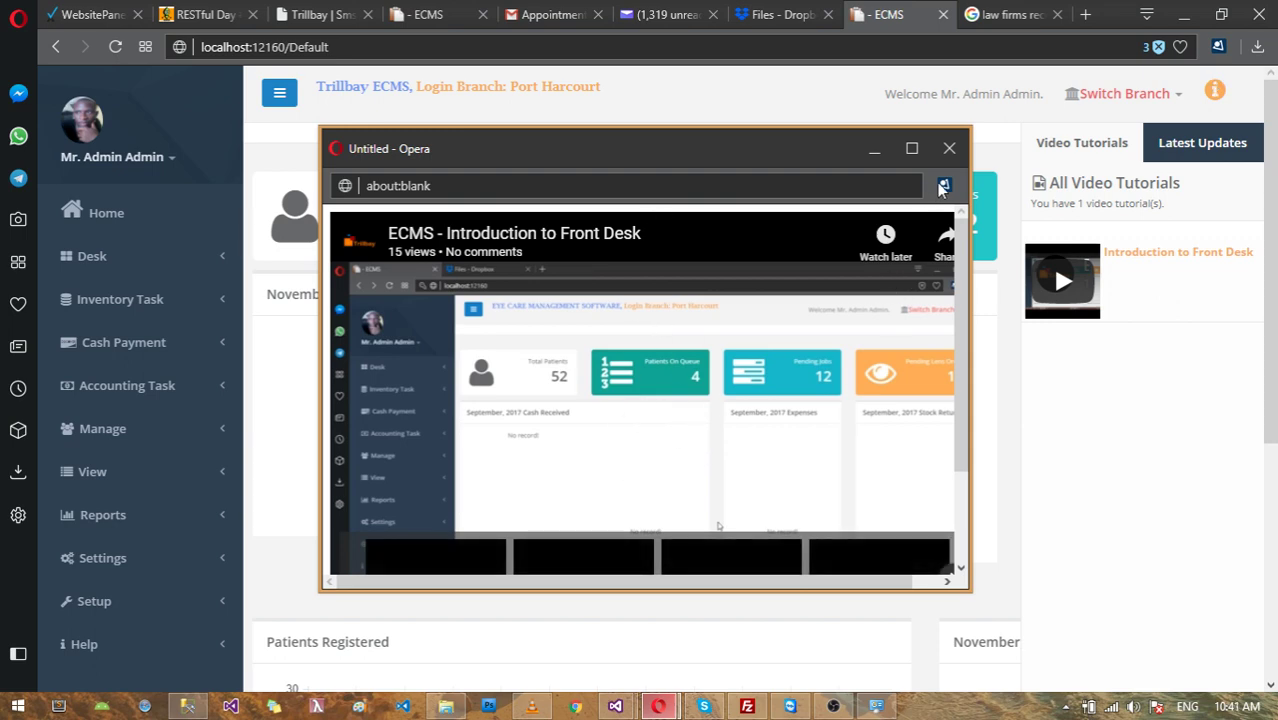
pyautogui.click(950, 150)
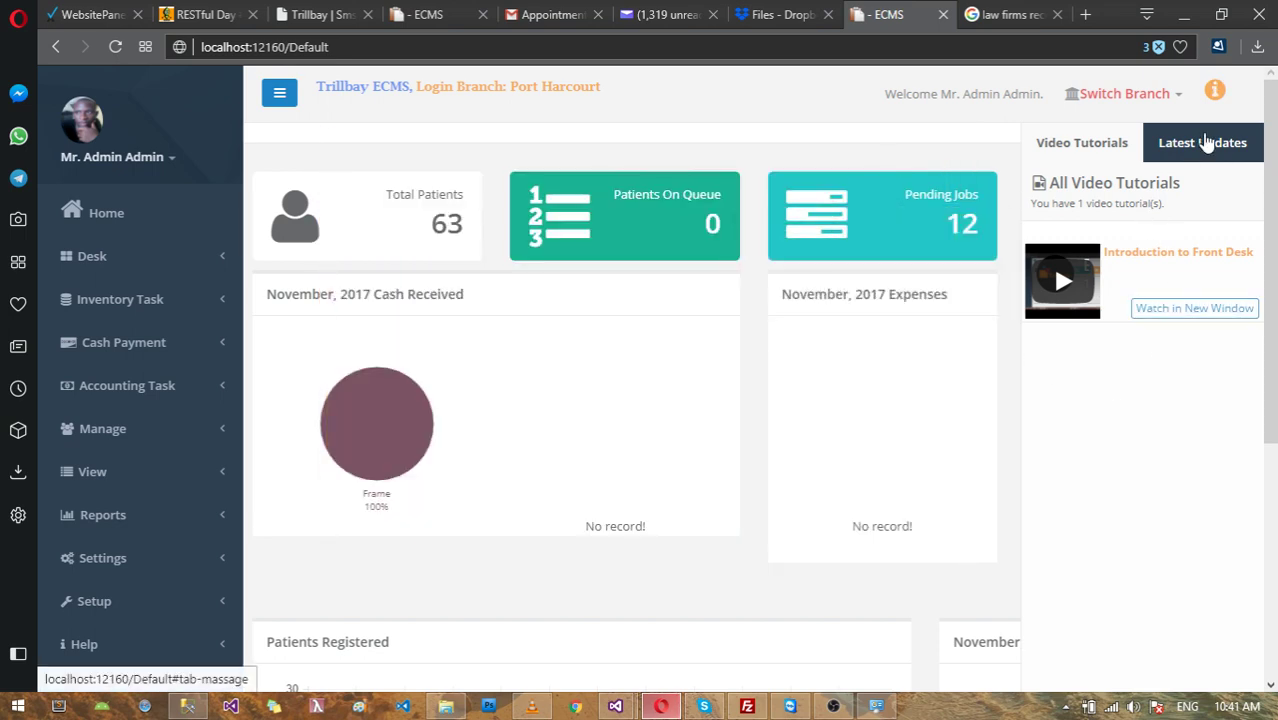
# Step: Flip between Latest Updates and Video Tutorials once more, then hide the info side panel
pyautogui.click(1204, 140)
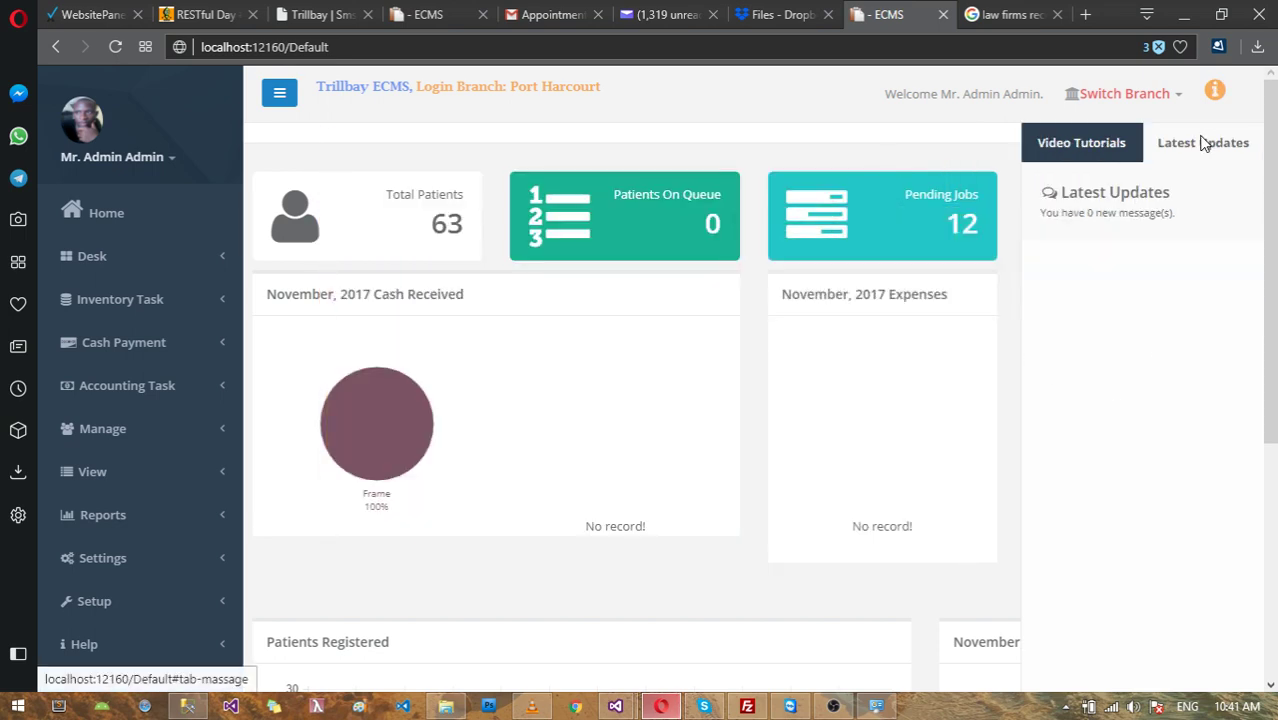
pyautogui.click(1080, 150)
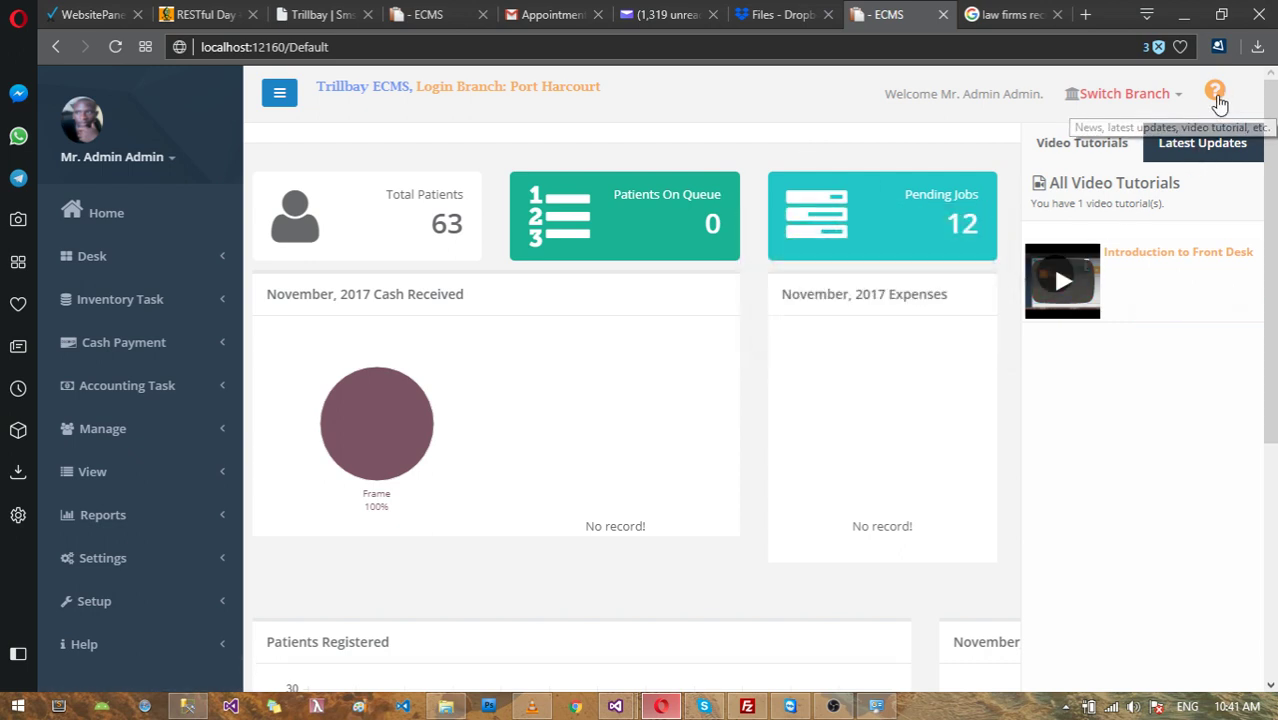
pyautogui.click(1214, 92)
pyautogui.click(1214, 92)
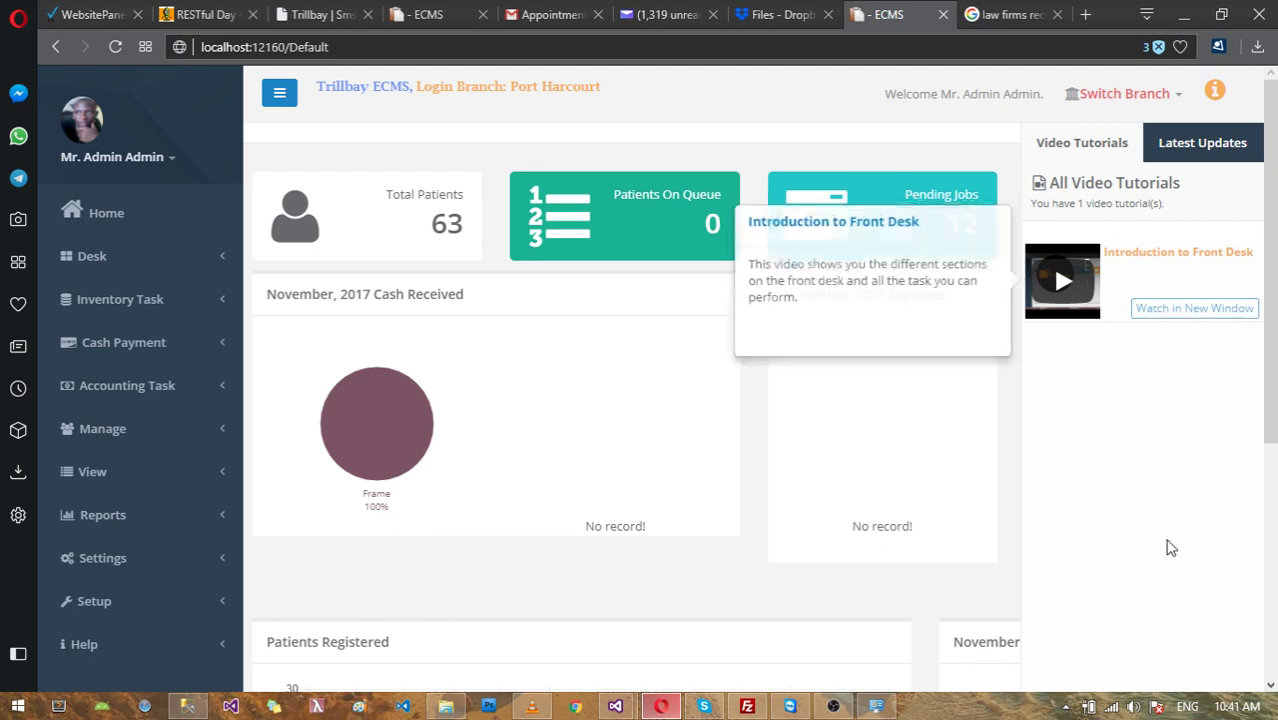
pyautogui.scroll(-1, 1170, 552)
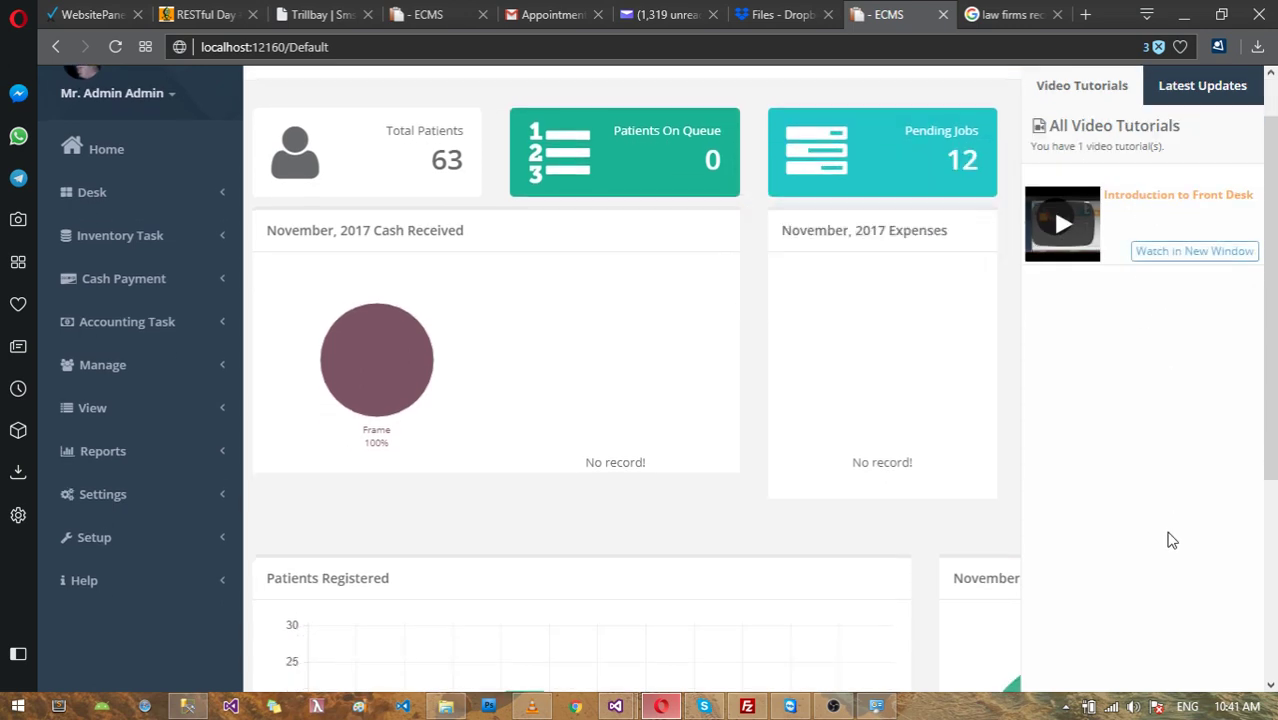
pyautogui.scroll(-1, 1172, 530)
pyautogui.scroll(2, 1175, 525)
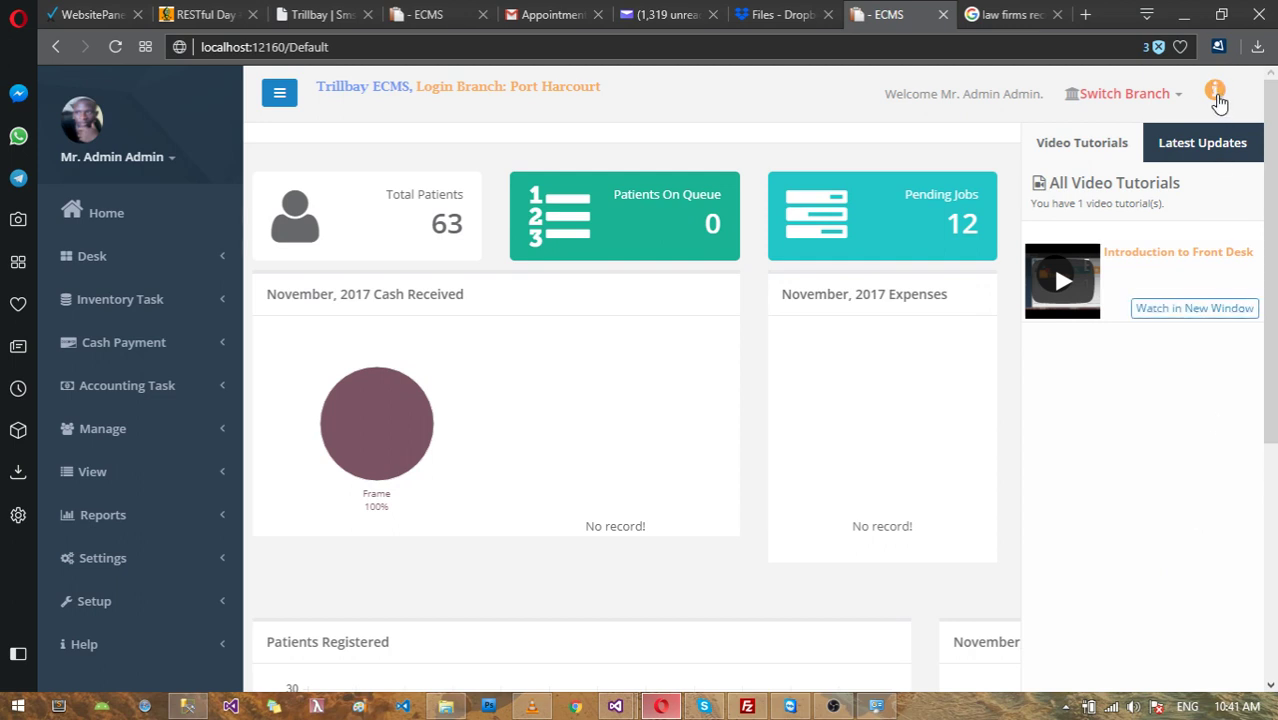
pyautogui.click(1216, 94)
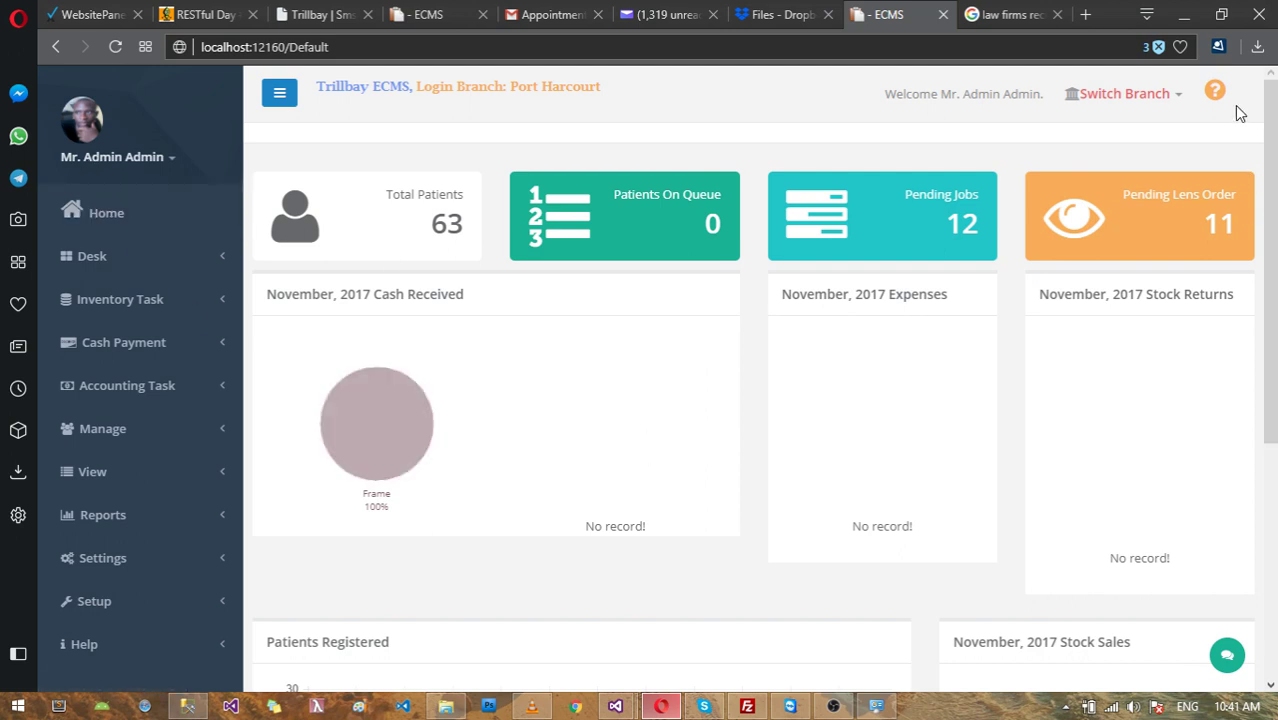
pyautogui.click(1216, 93)
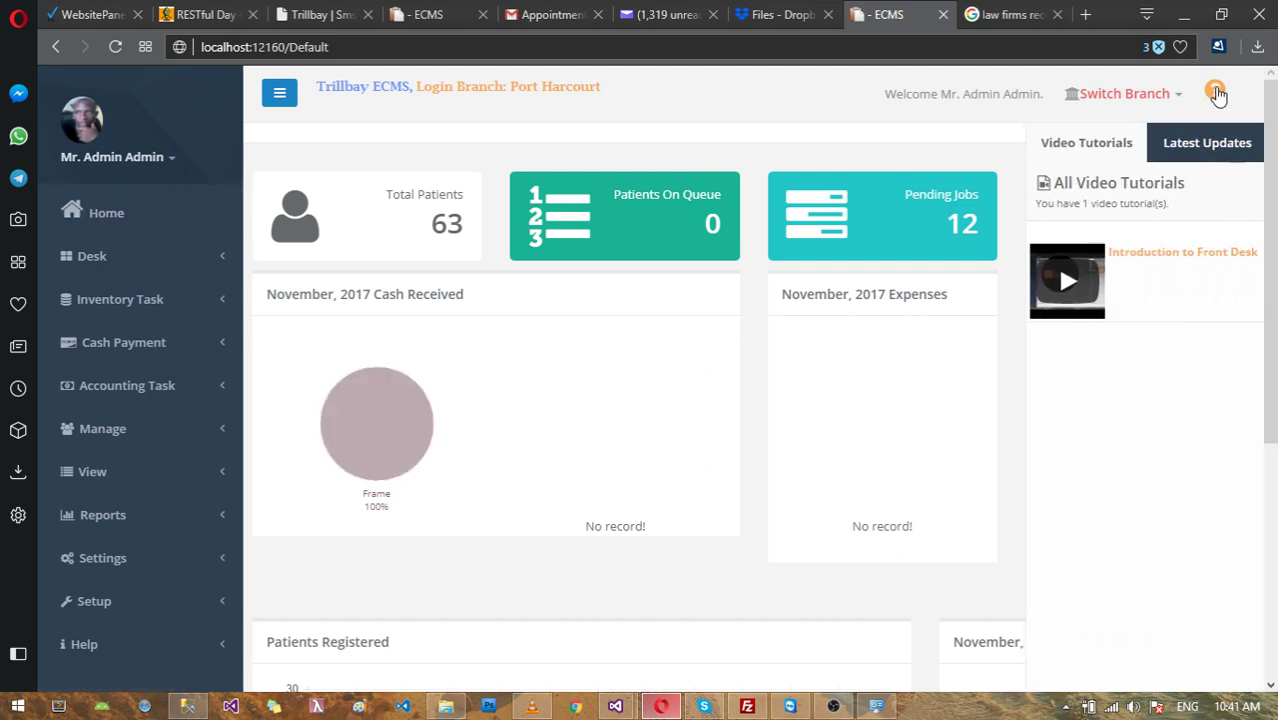
pyautogui.click(1216, 93)
pyautogui.scroll(-4, 1155, 228)
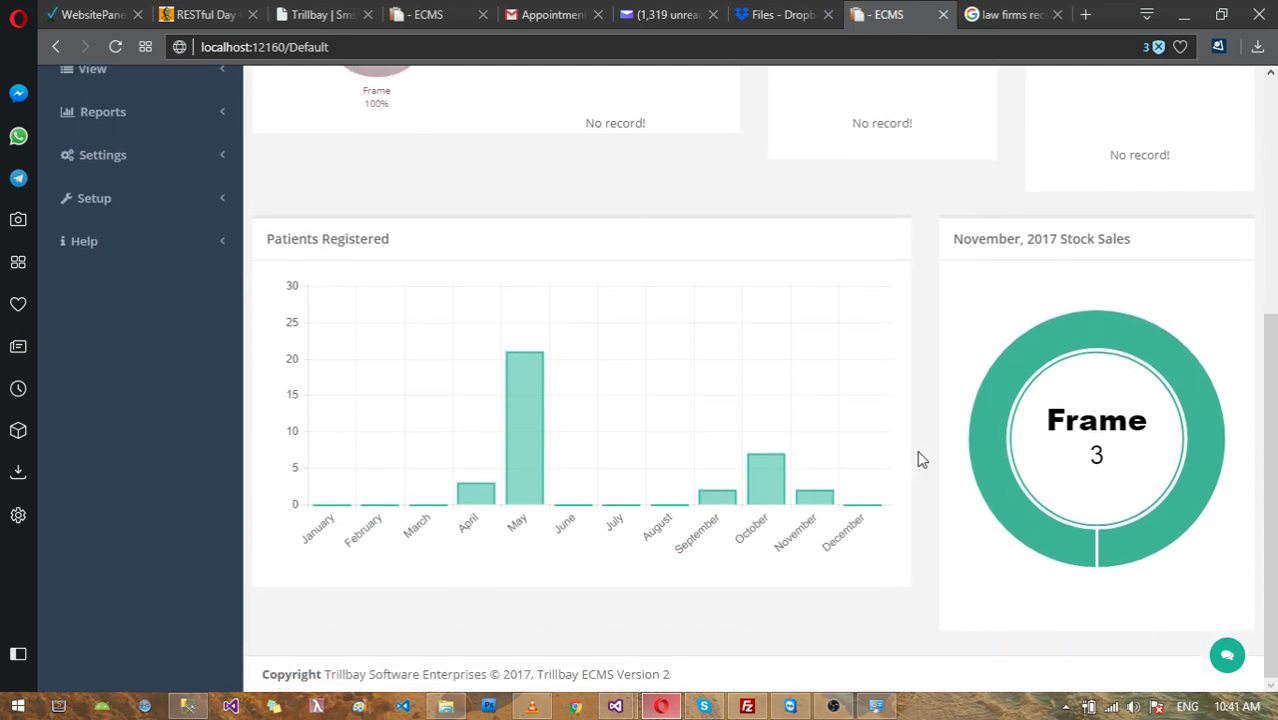
pyautogui.scroll(4, 850, 380)
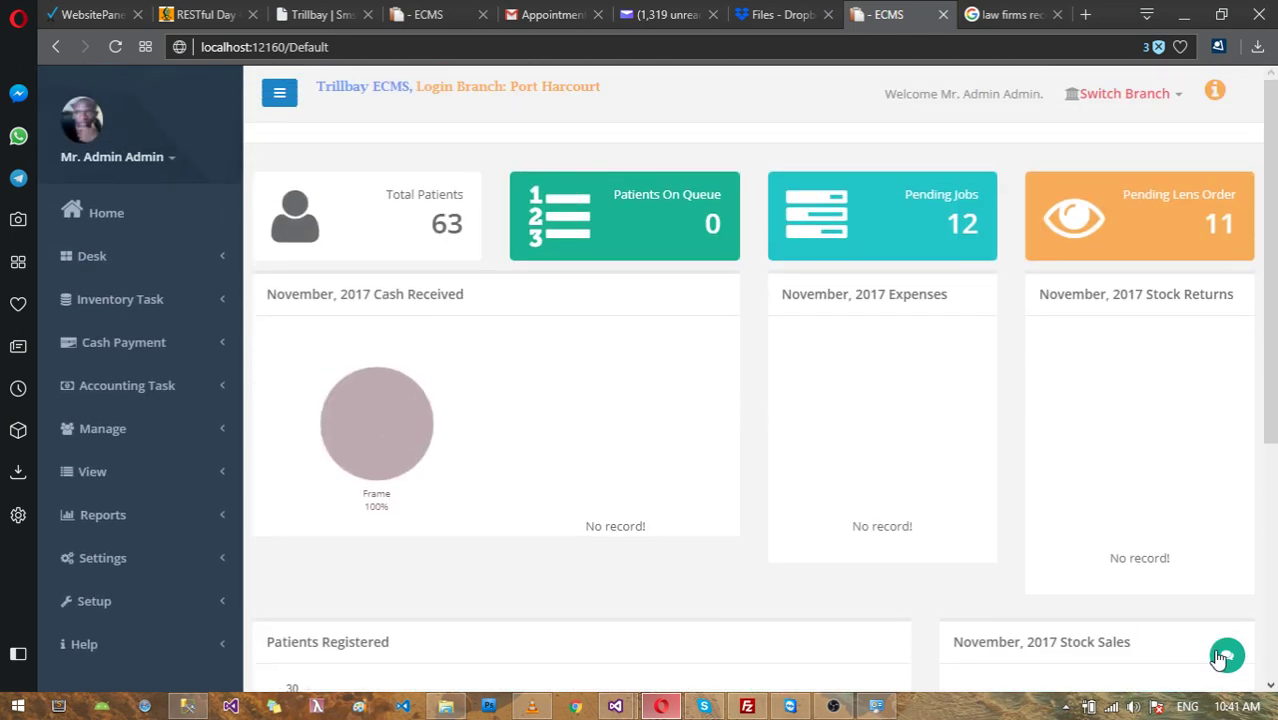
pyautogui.click(1222, 657)
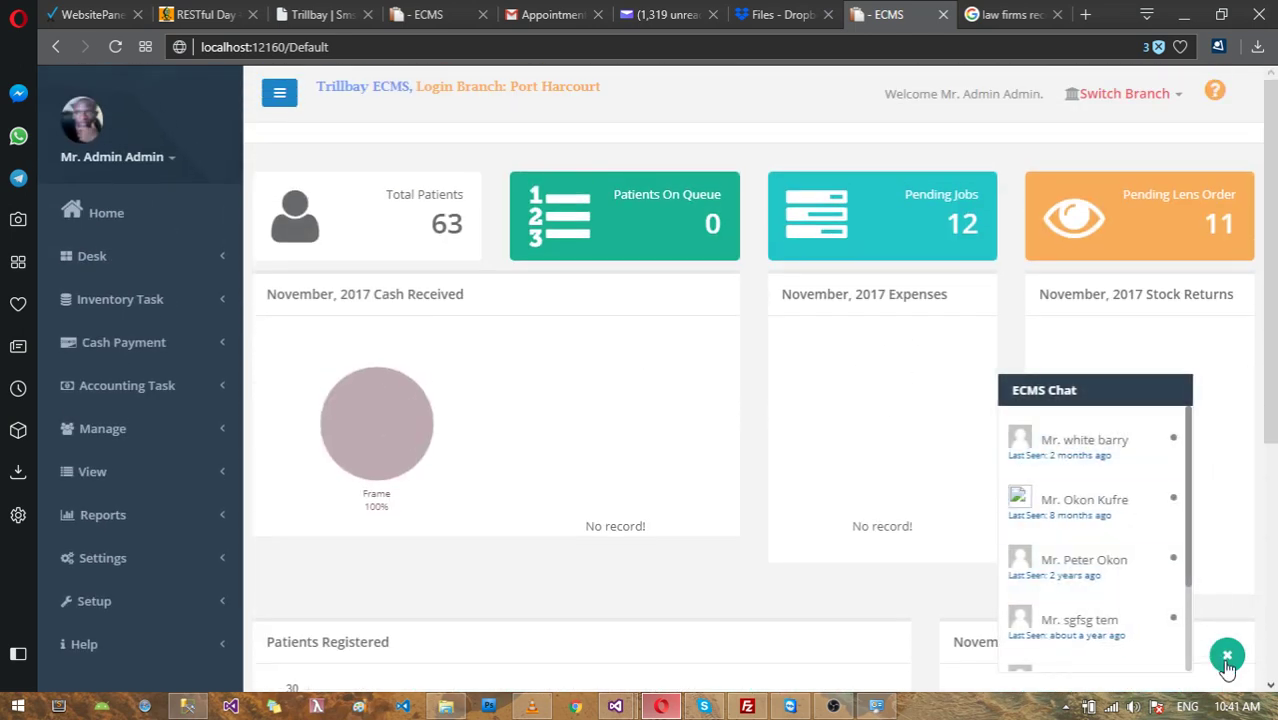
pyautogui.click(1227, 657)
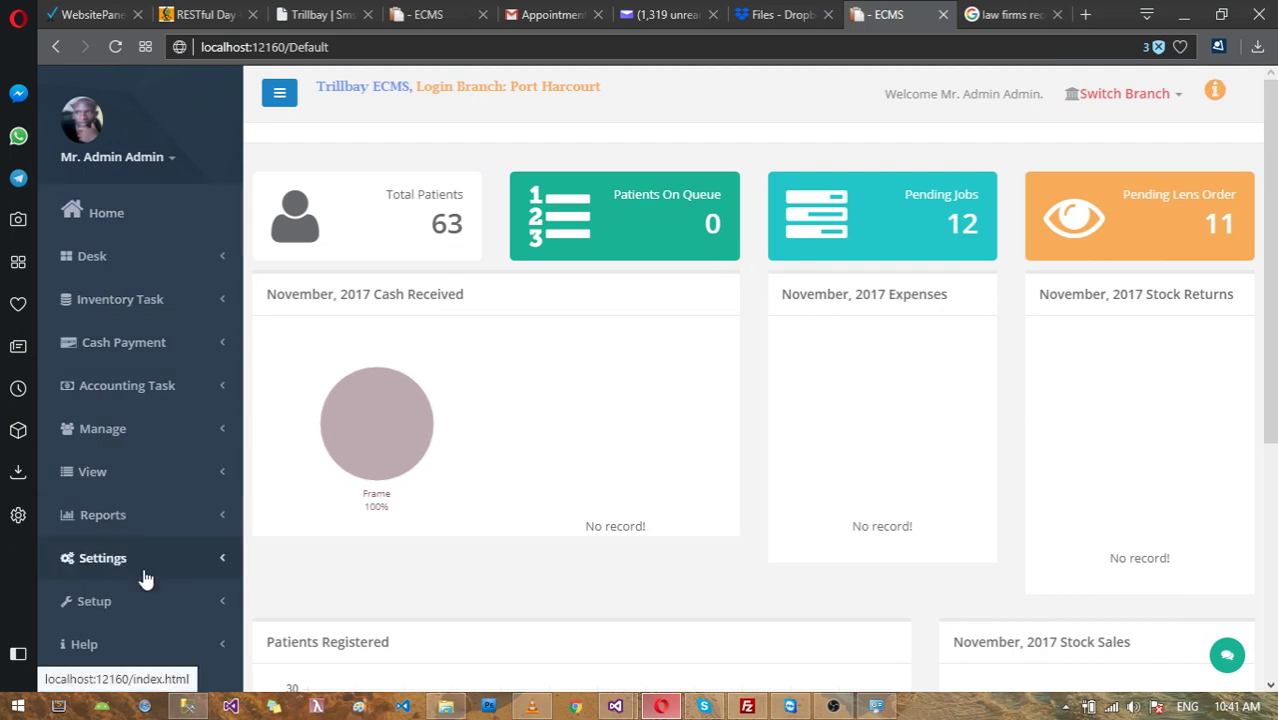
pyautogui.scroll(-1, 171, 390)
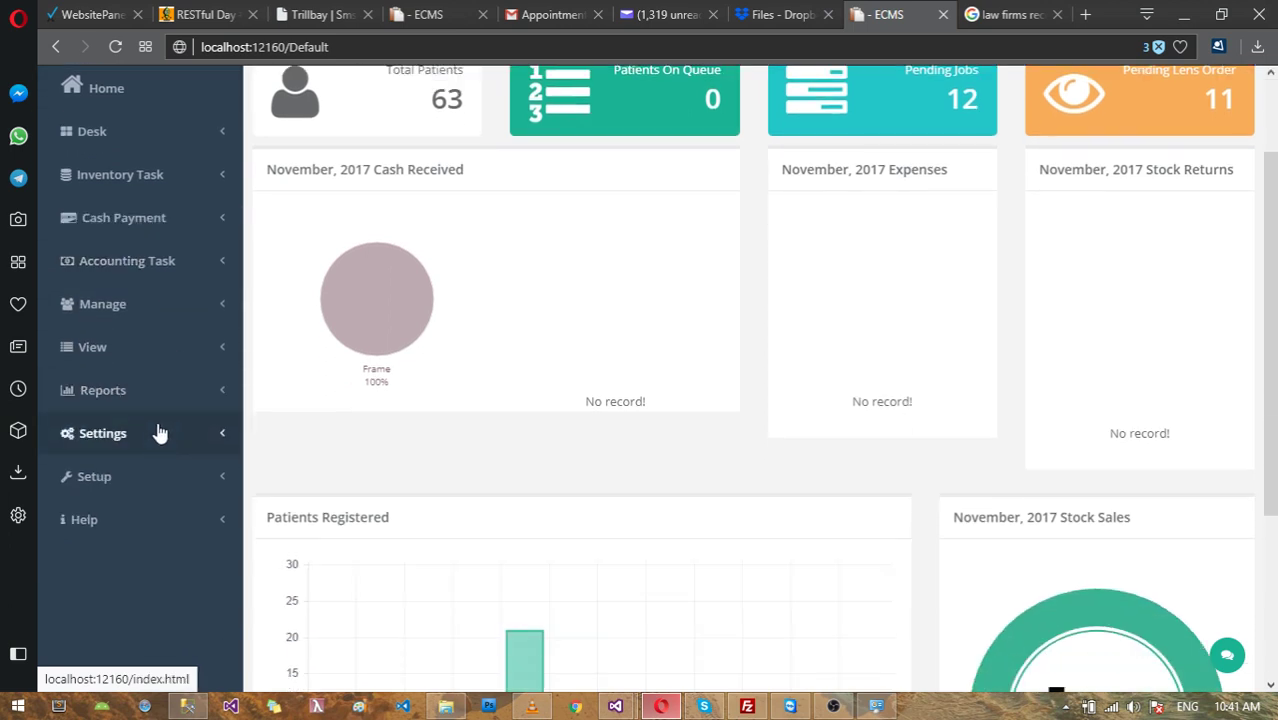
# Step: Expand View in the sidebar to list Inventory Transaction Log through SMS Log
pyautogui.click(133, 361)
pyautogui.scroll(-1, 131, 362)
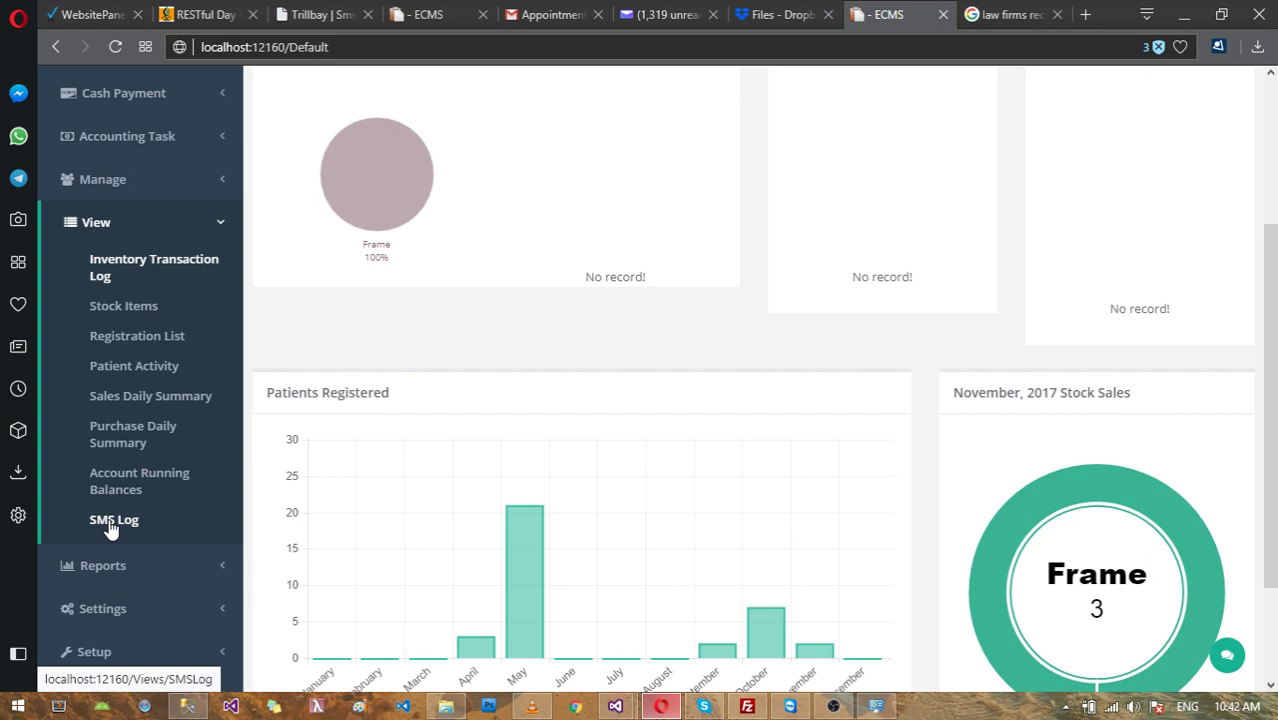
pyautogui.scroll(-2, 118, 528)
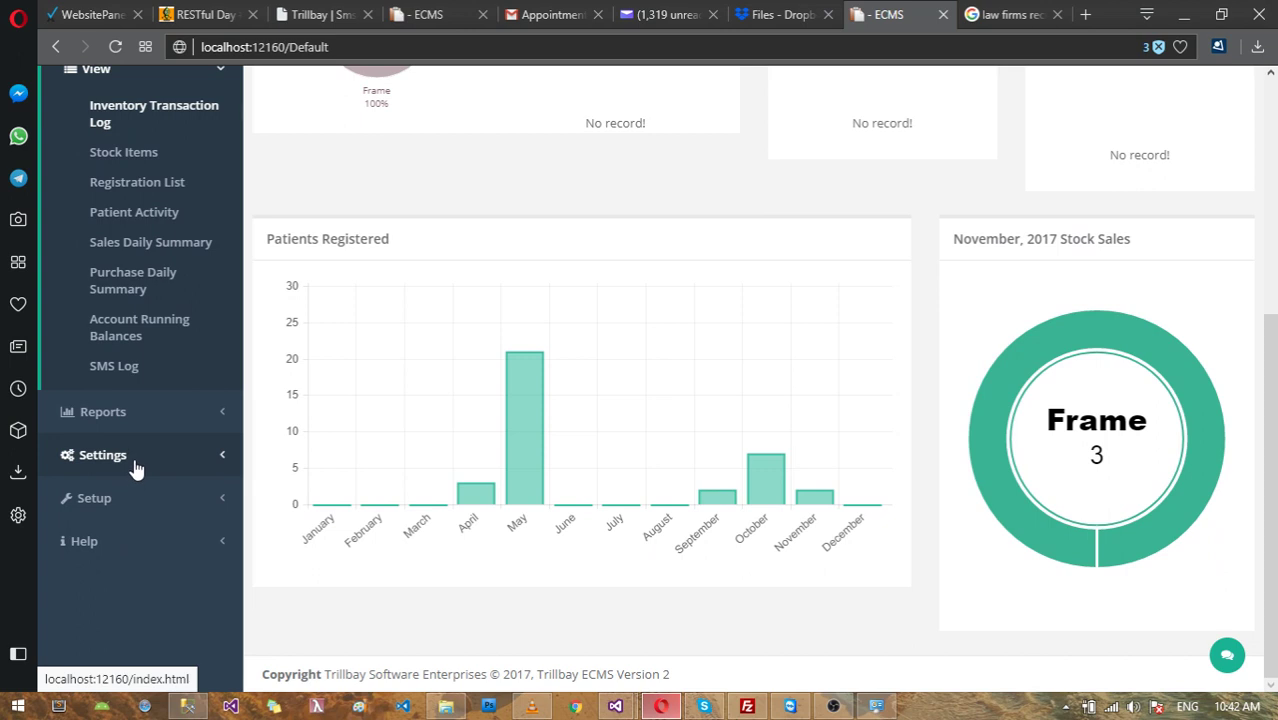
# Step: Expand the Settings menu, then revisit the View reports list
pyautogui.click(134, 464)
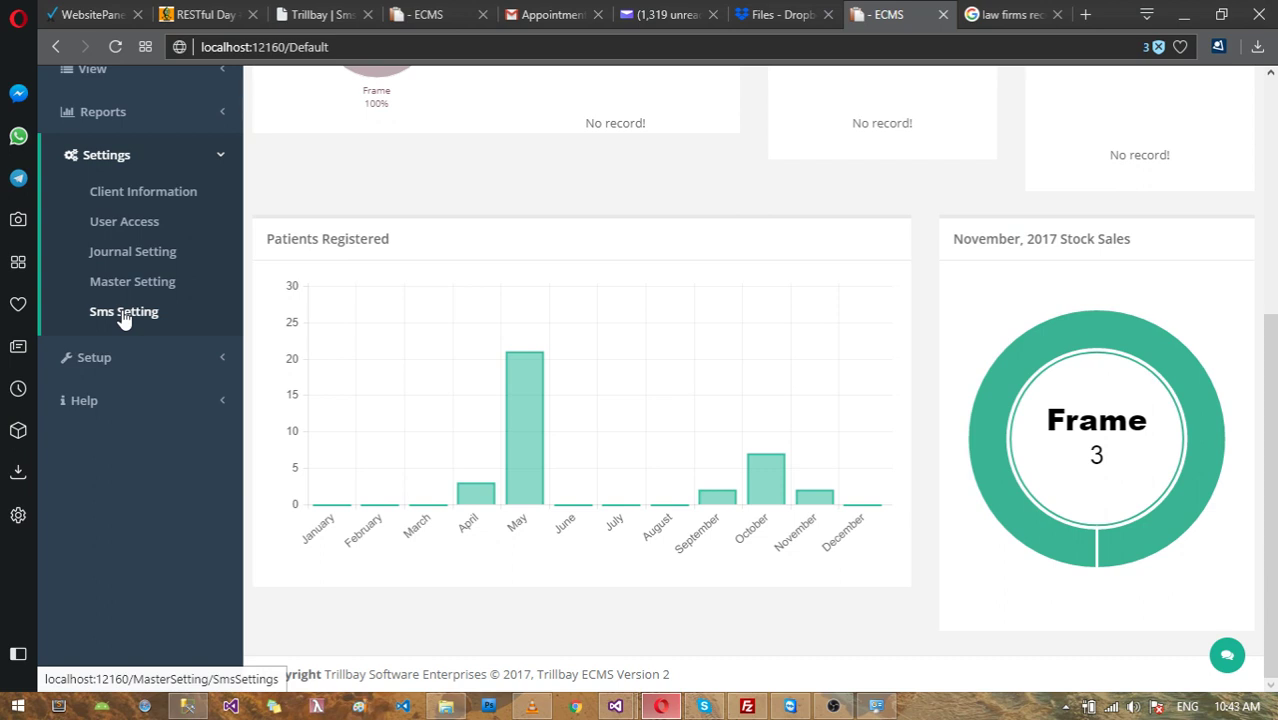
pyautogui.scroll(2, 122, 318)
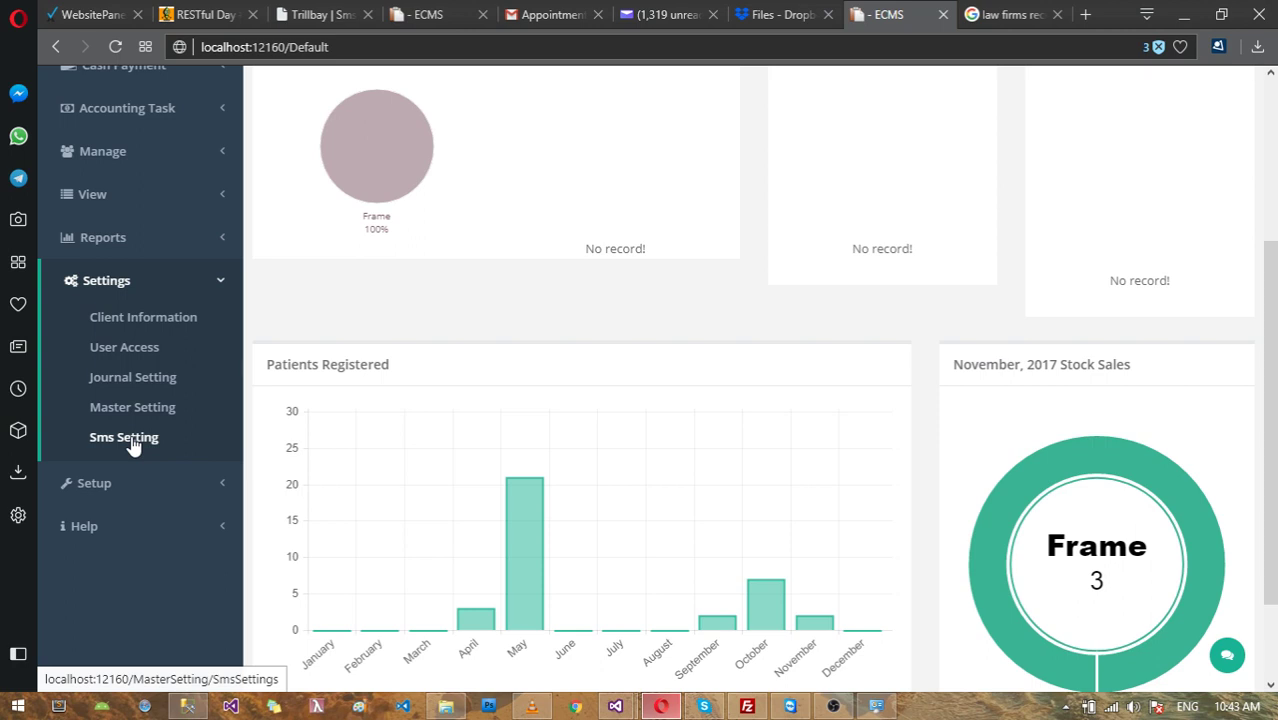
pyautogui.scroll(1, 131, 446)
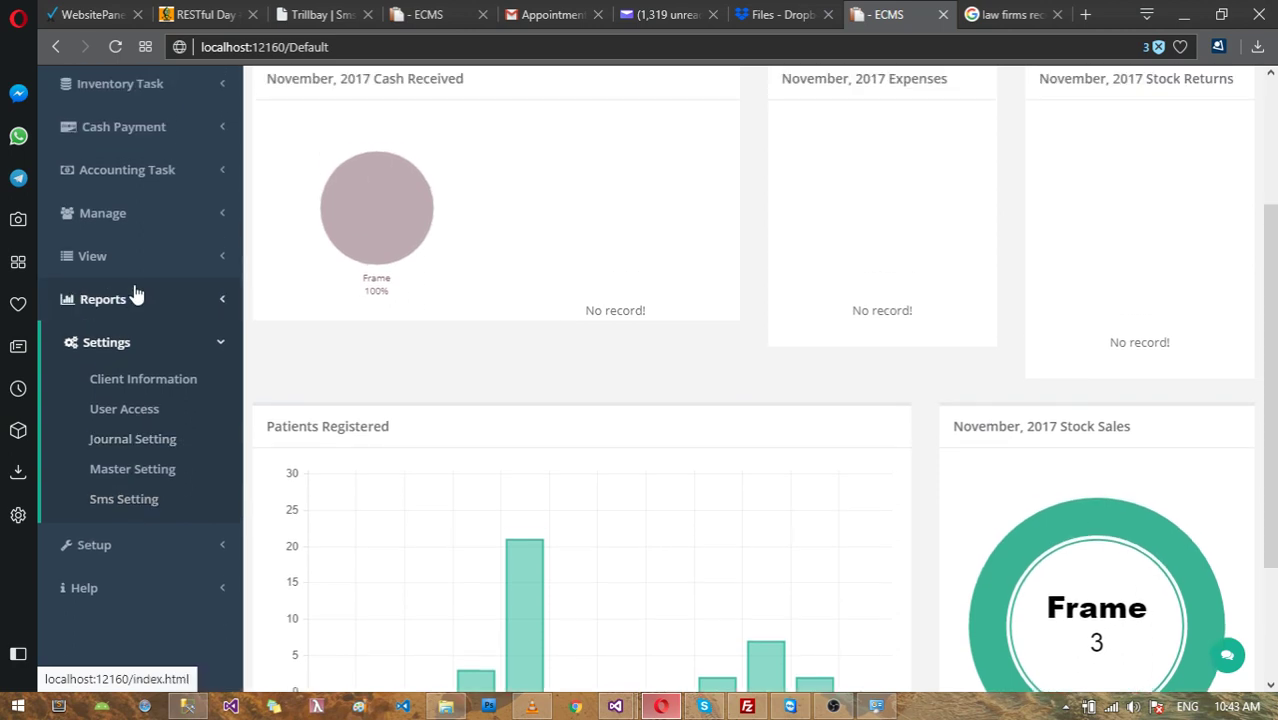
pyautogui.click(129, 262)
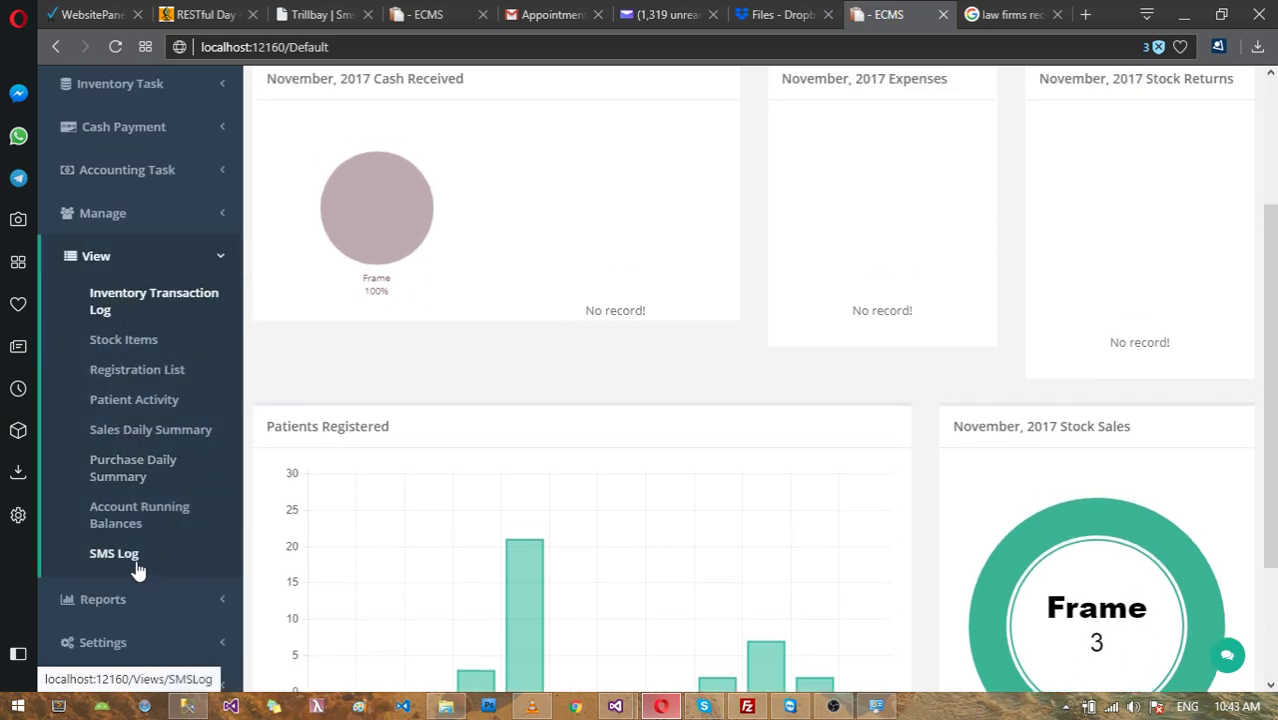
pyautogui.scroll(-3, 137, 565)
# Step: Reopen Settings, check Setup's Setup Guide and Backup Database, then expand Settings again
pyautogui.click(124, 456)
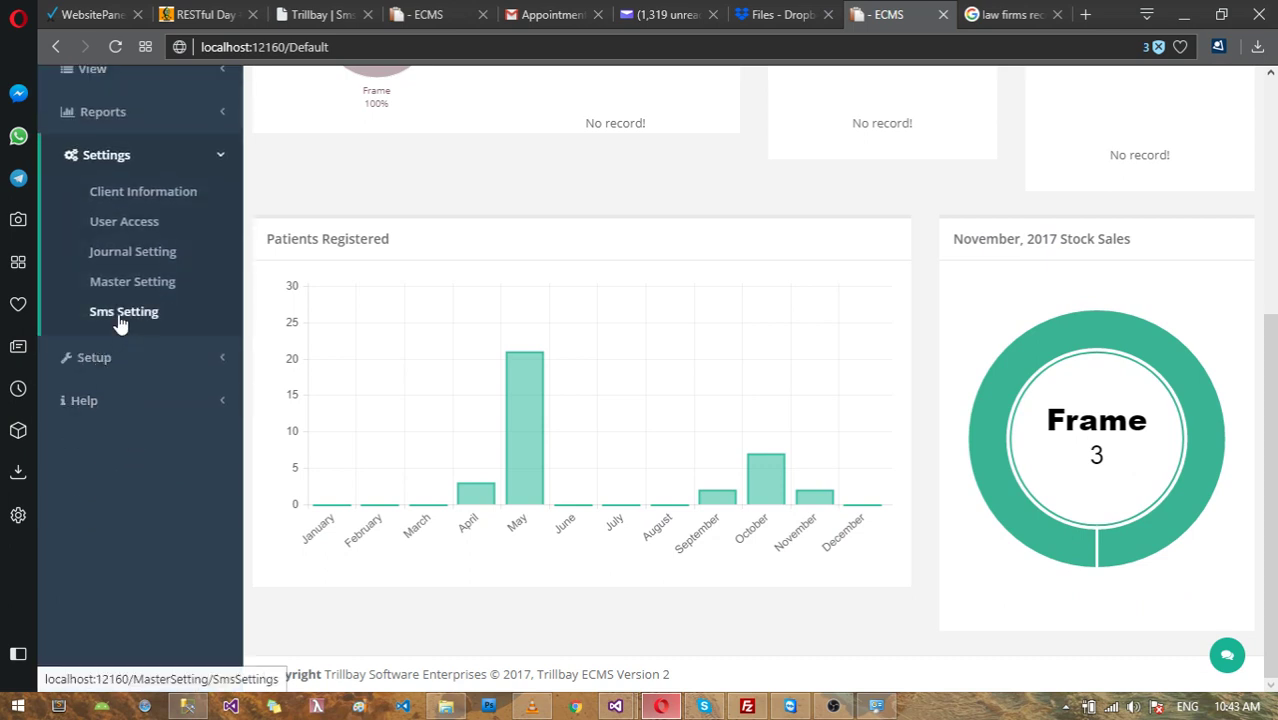
pyautogui.click(105, 357)
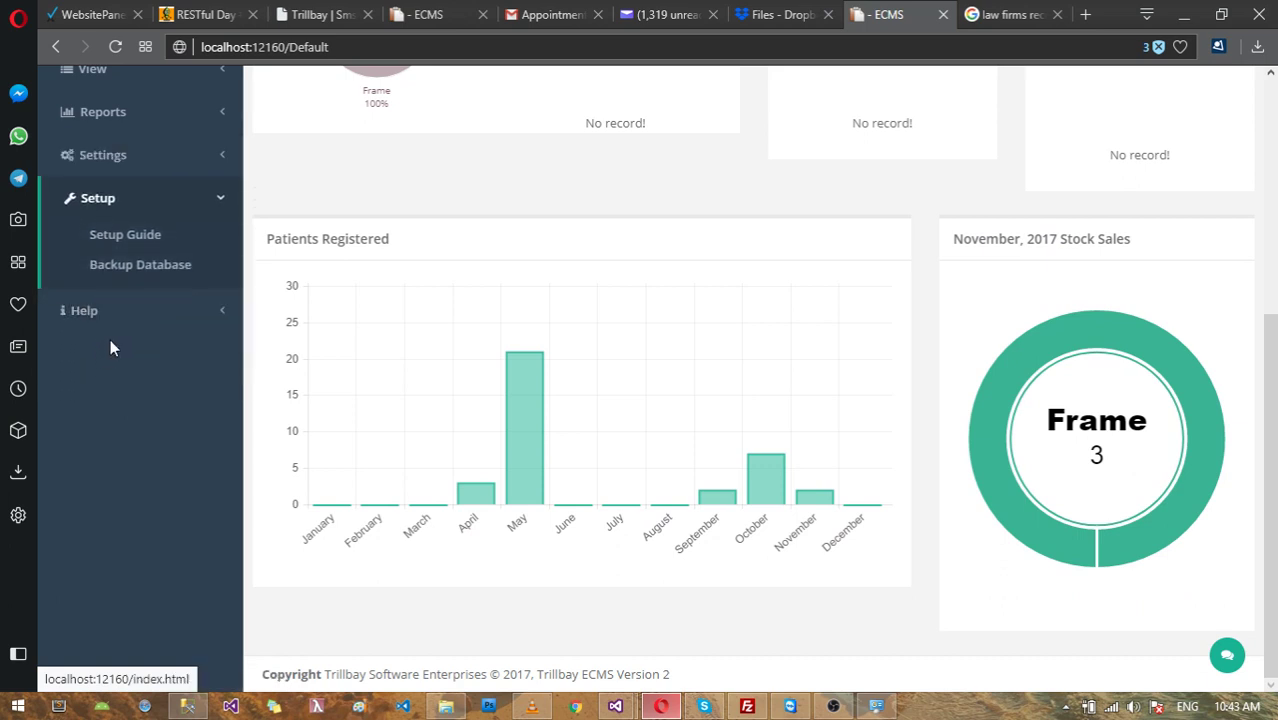
pyautogui.scroll(2, 118, 328)
pyautogui.scroll(1, 118, 328)
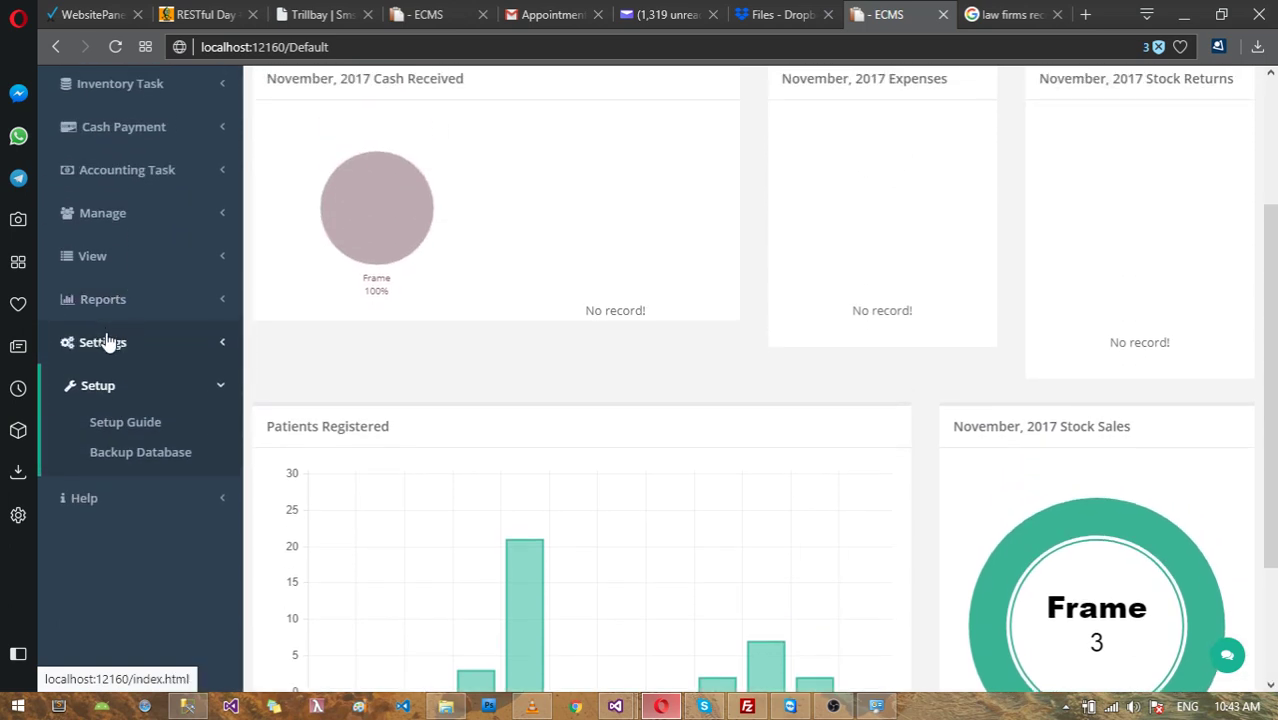
pyautogui.click(108, 343)
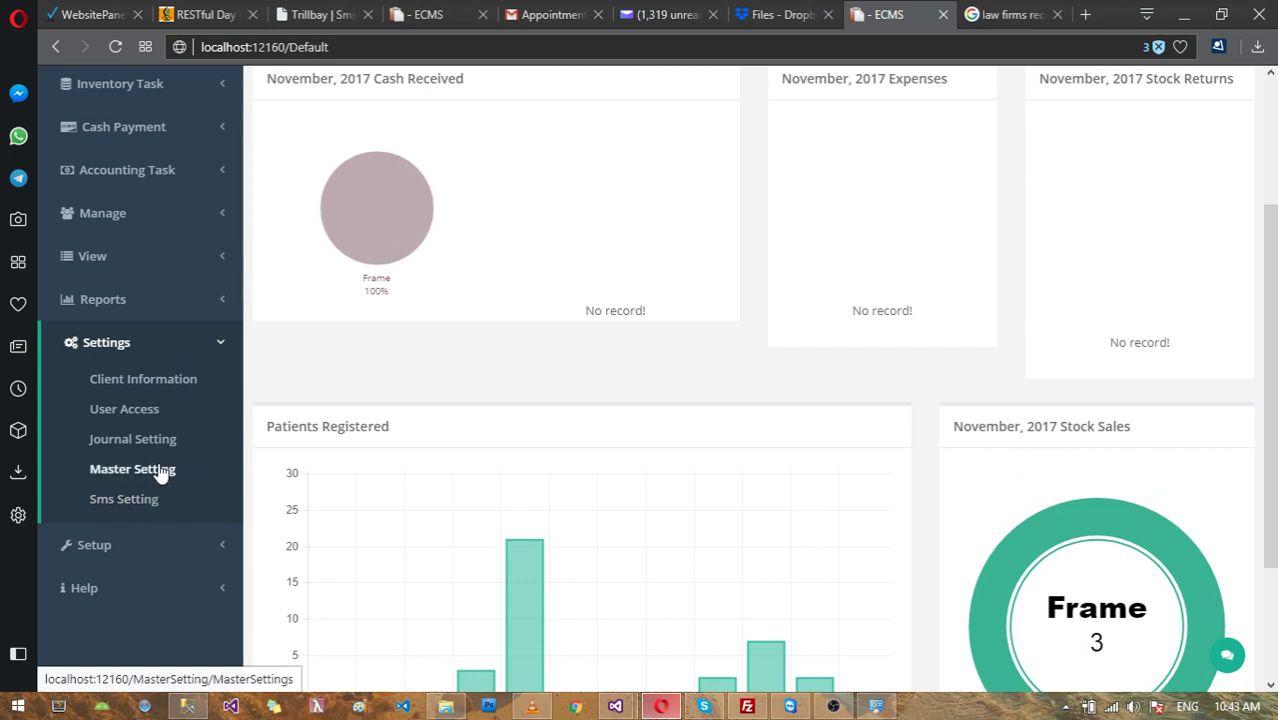
# Step: Open the Master Setting page from the Settings menu
pyautogui.click(157, 474)
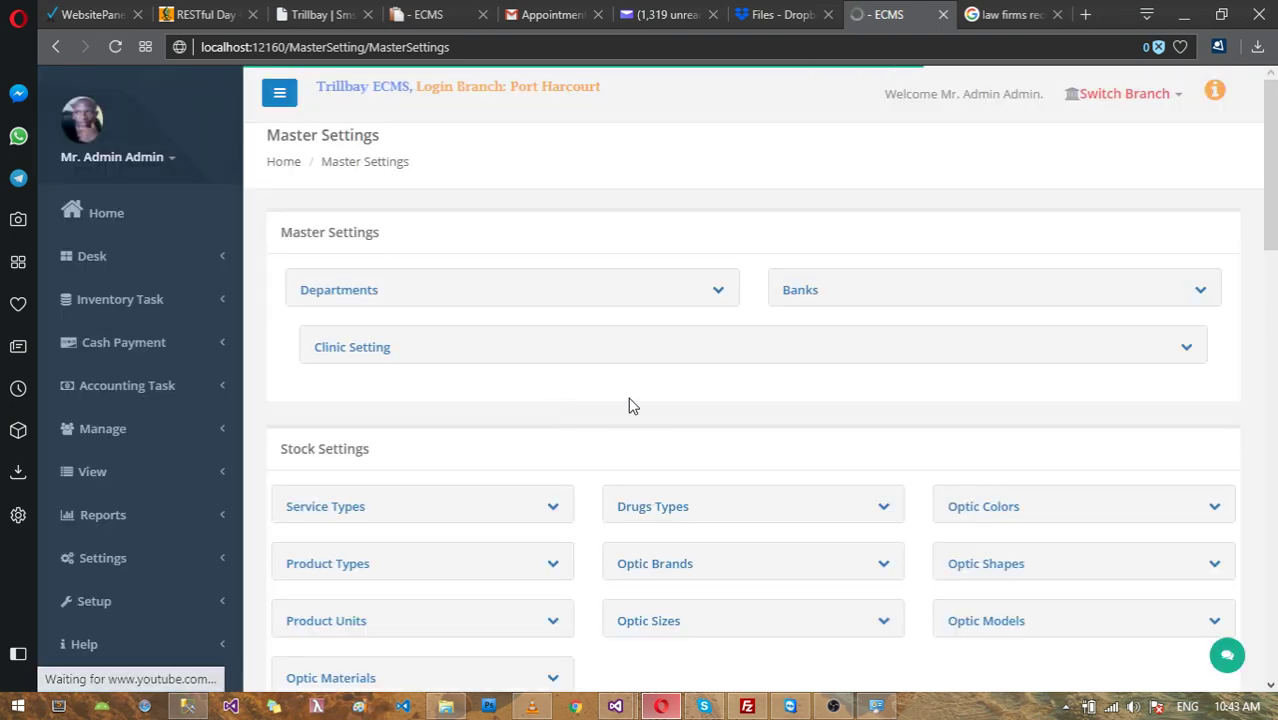
pyautogui.scroll(-1, 660, 386)
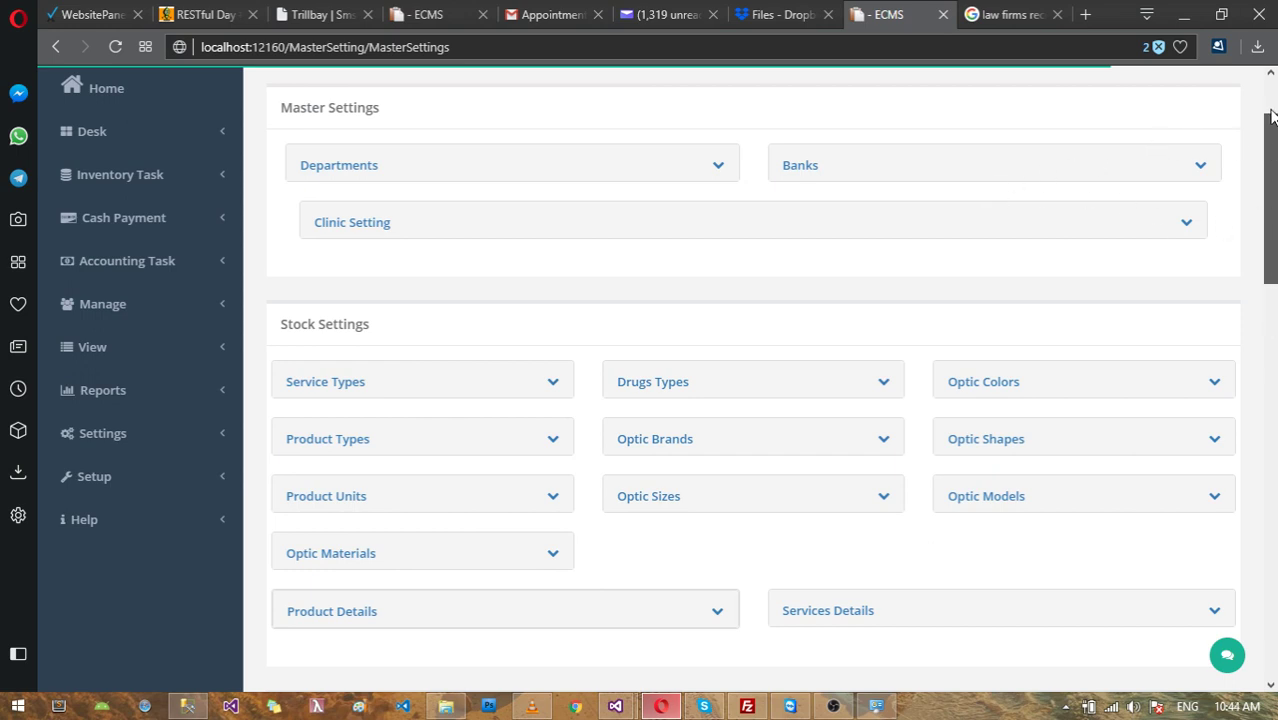
pyautogui.scroll(2, 1272, 108)
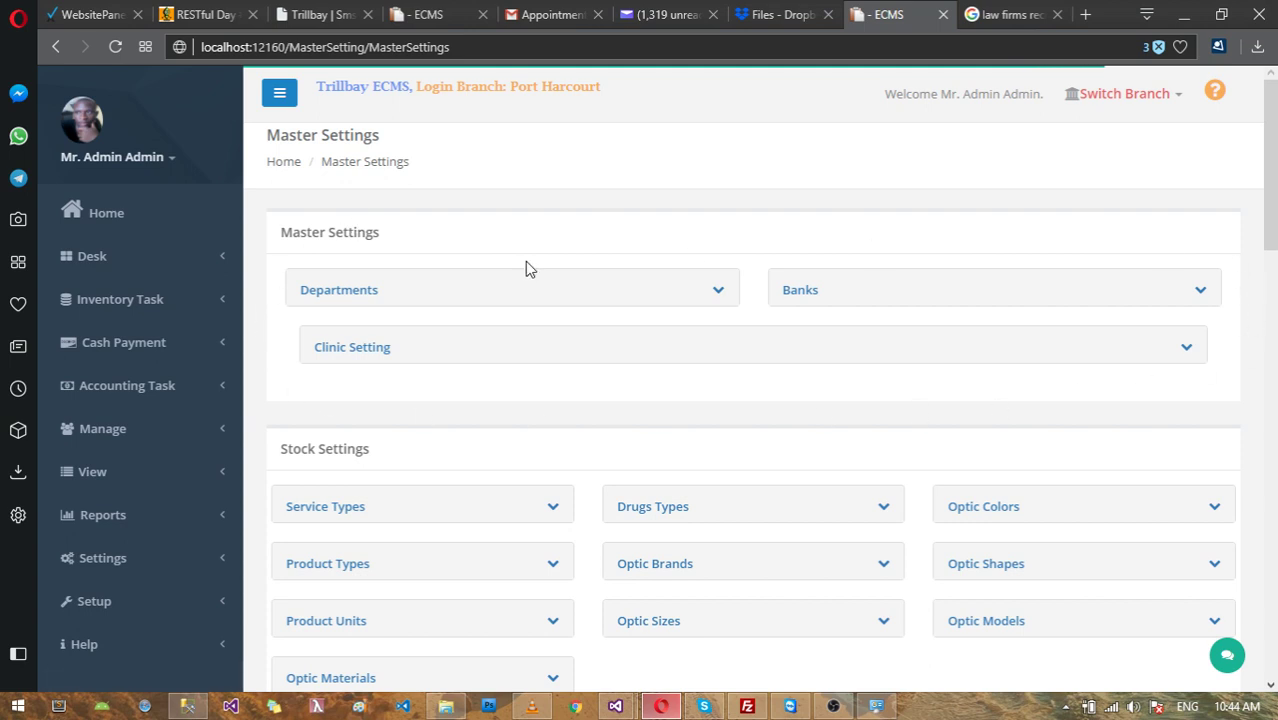
# Step: Expand and collapse the Departments, Banks and Clinic Setting sections in turn
pyautogui.click(349, 297)
pyautogui.click(349, 297)
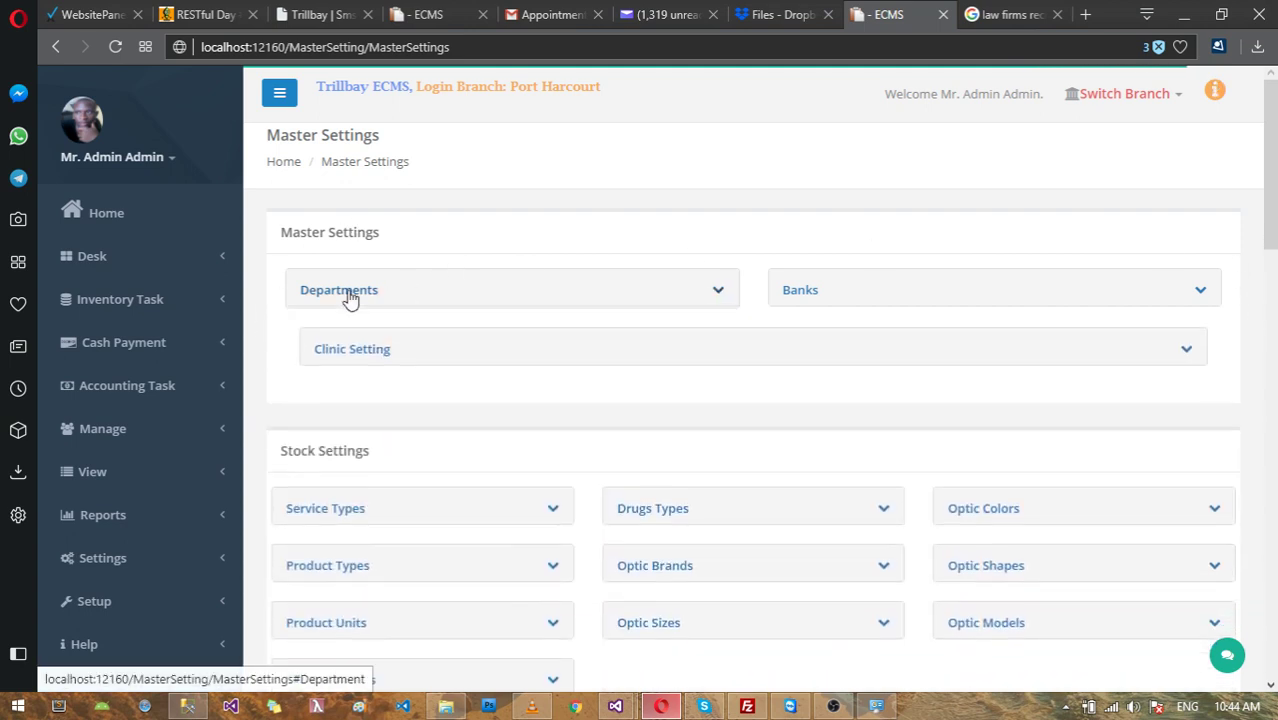
pyautogui.click(792, 292)
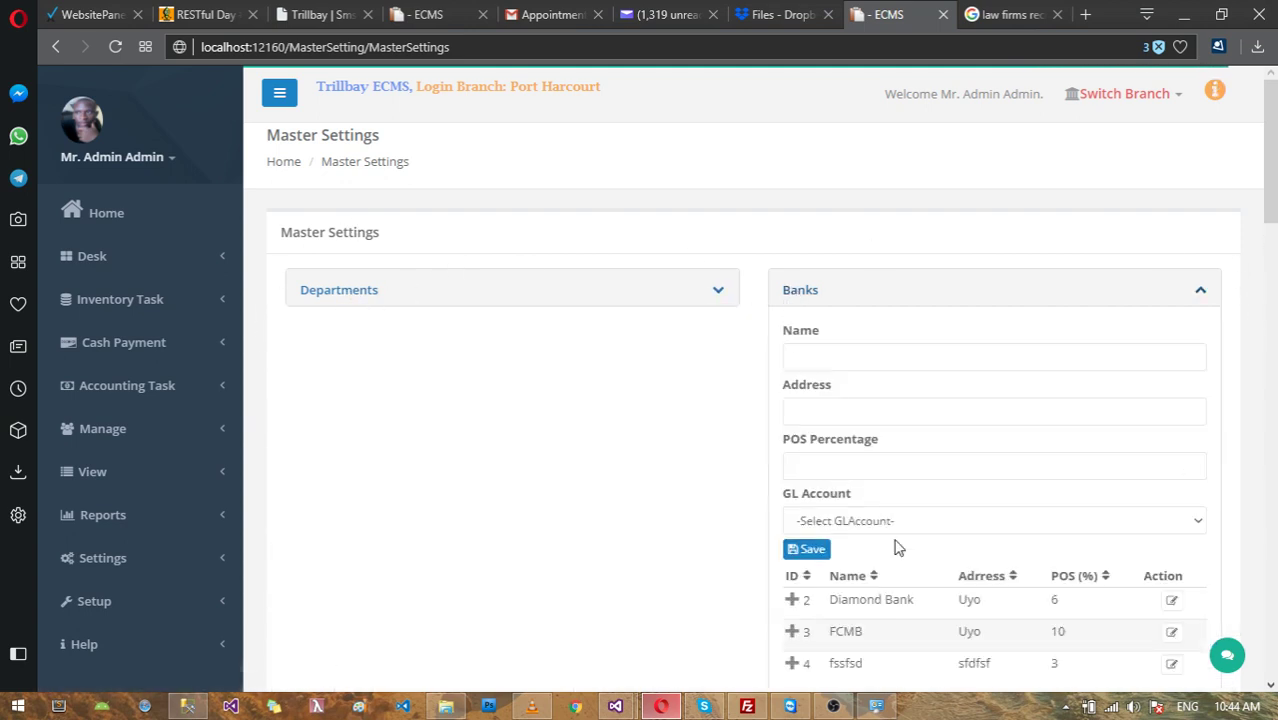
pyautogui.scroll(-2, 850, 350)
pyautogui.click(804, 176)
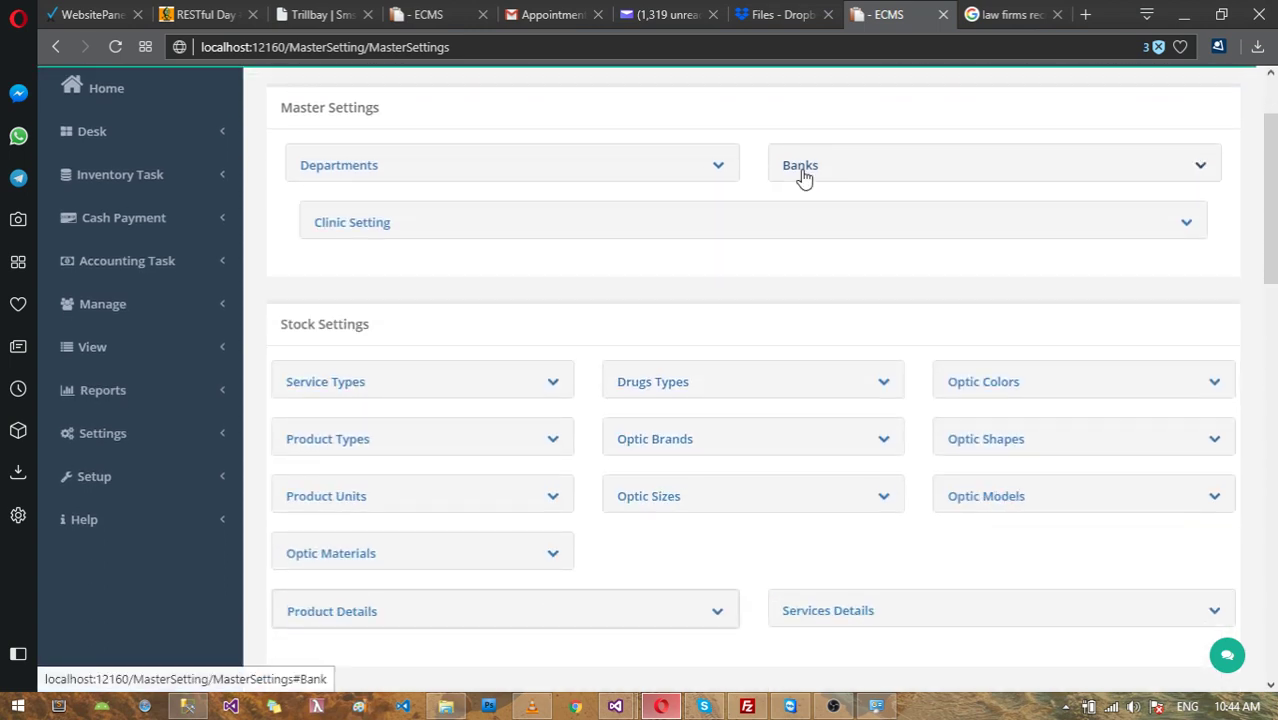
pyautogui.click(380, 230)
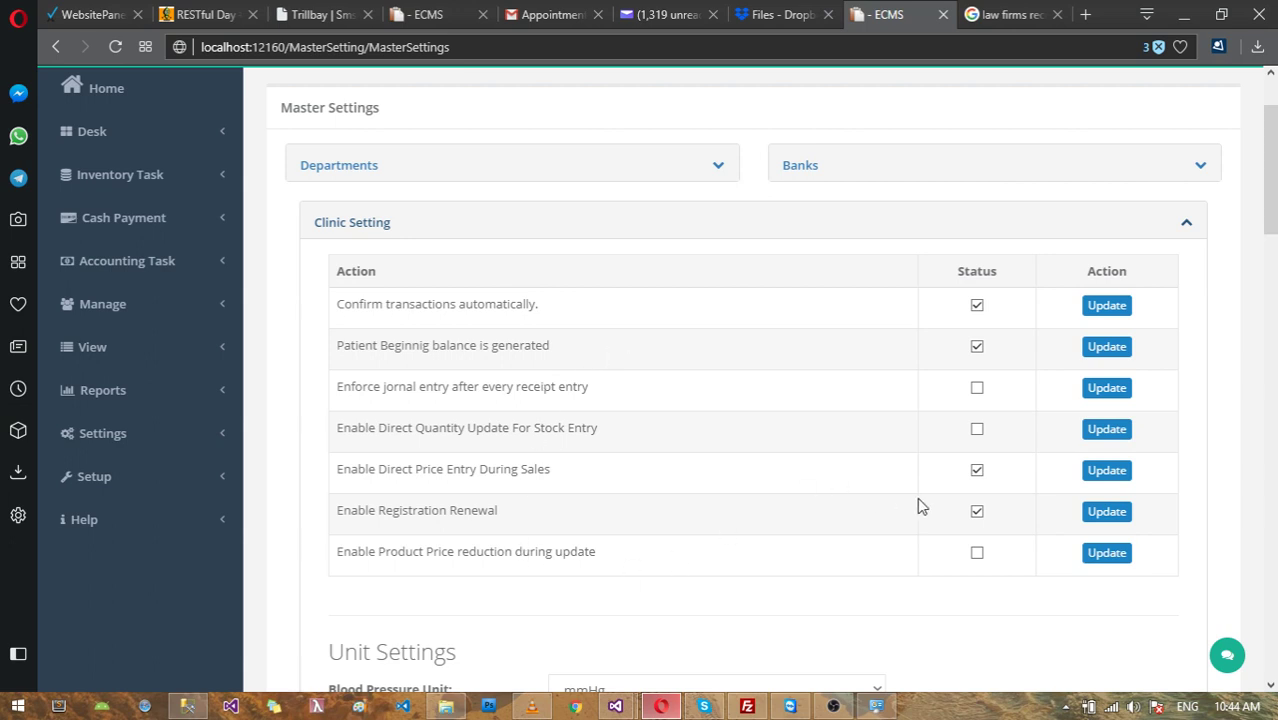
pyautogui.click(362, 235)
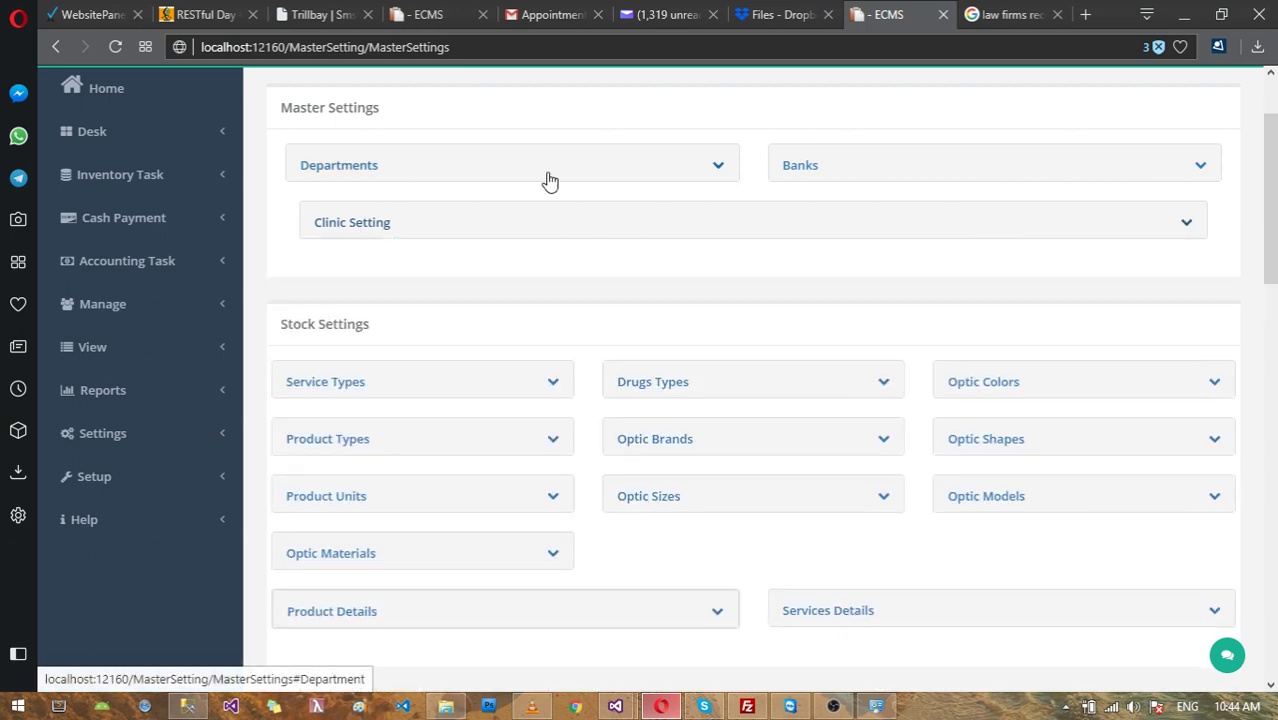
pyautogui.scroll(-1, 540, 240)
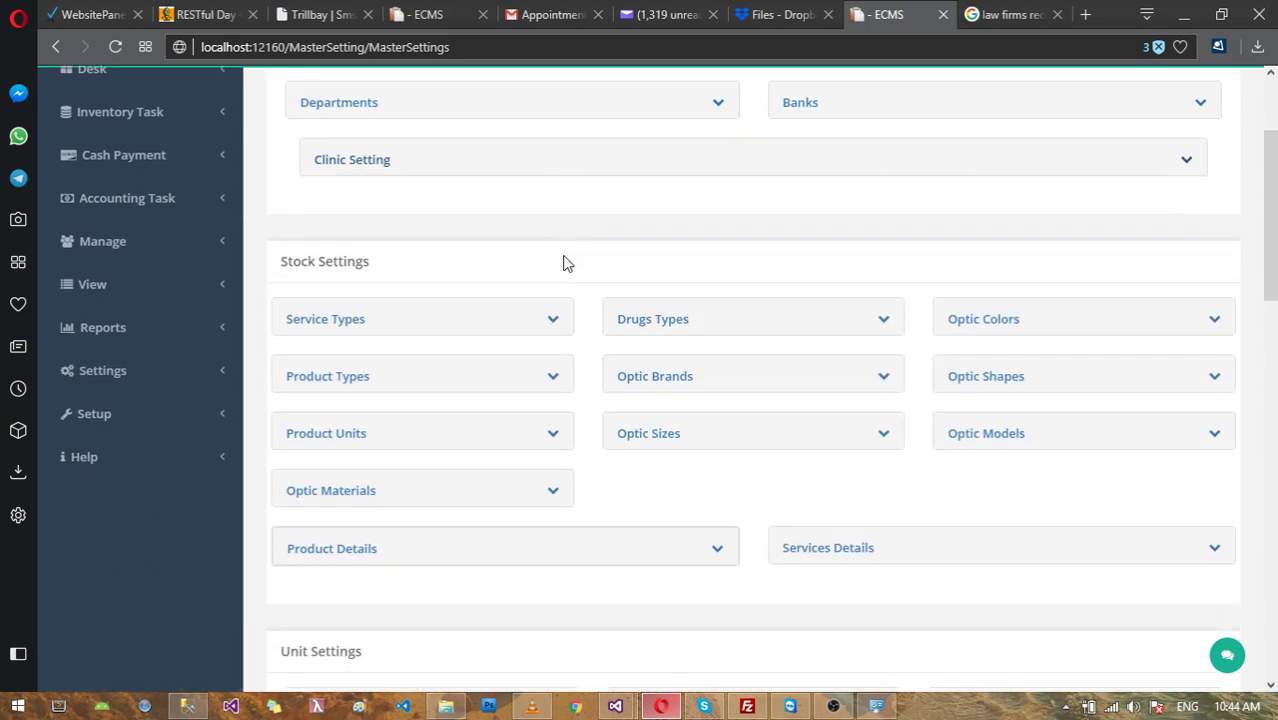
pyautogui.scroll(1, 561, 259)
pyautogui.scroll(-1, 340, 290)
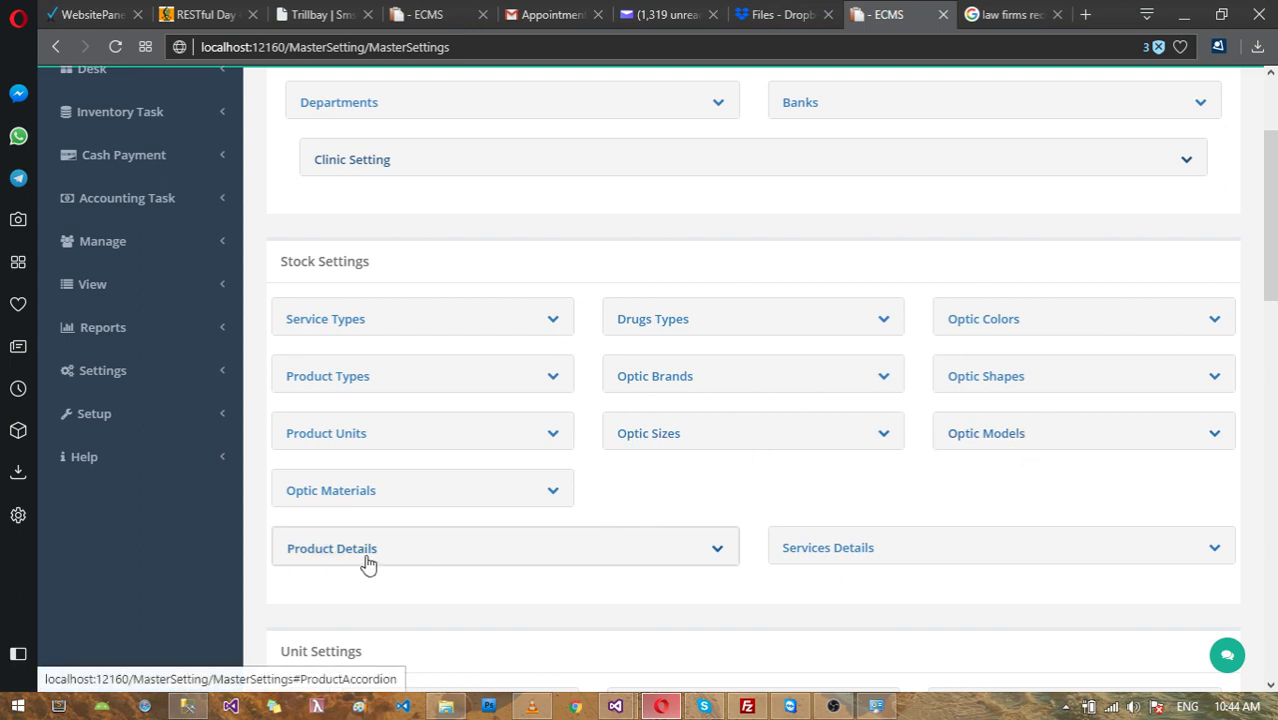
pyautogui.scroll(-1, 597, 433)
pyautogui.scroll(-1, 597, 433)
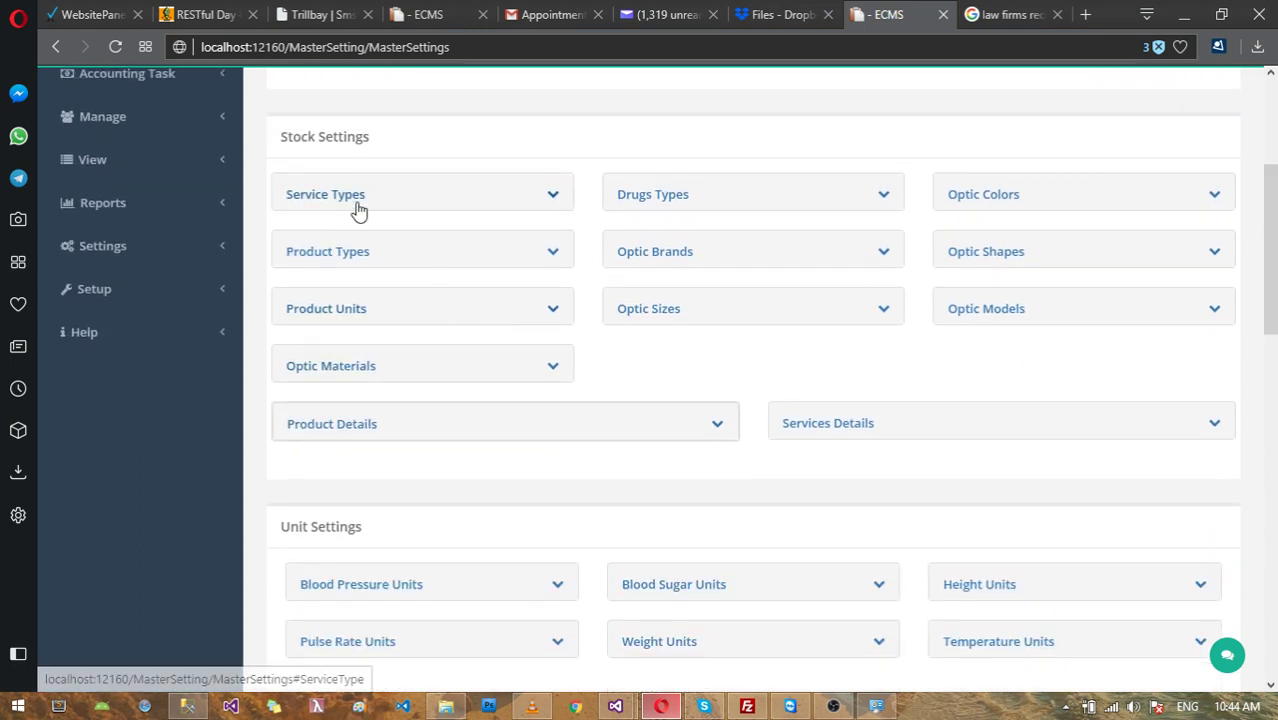
pyautogui.click(351, 200)
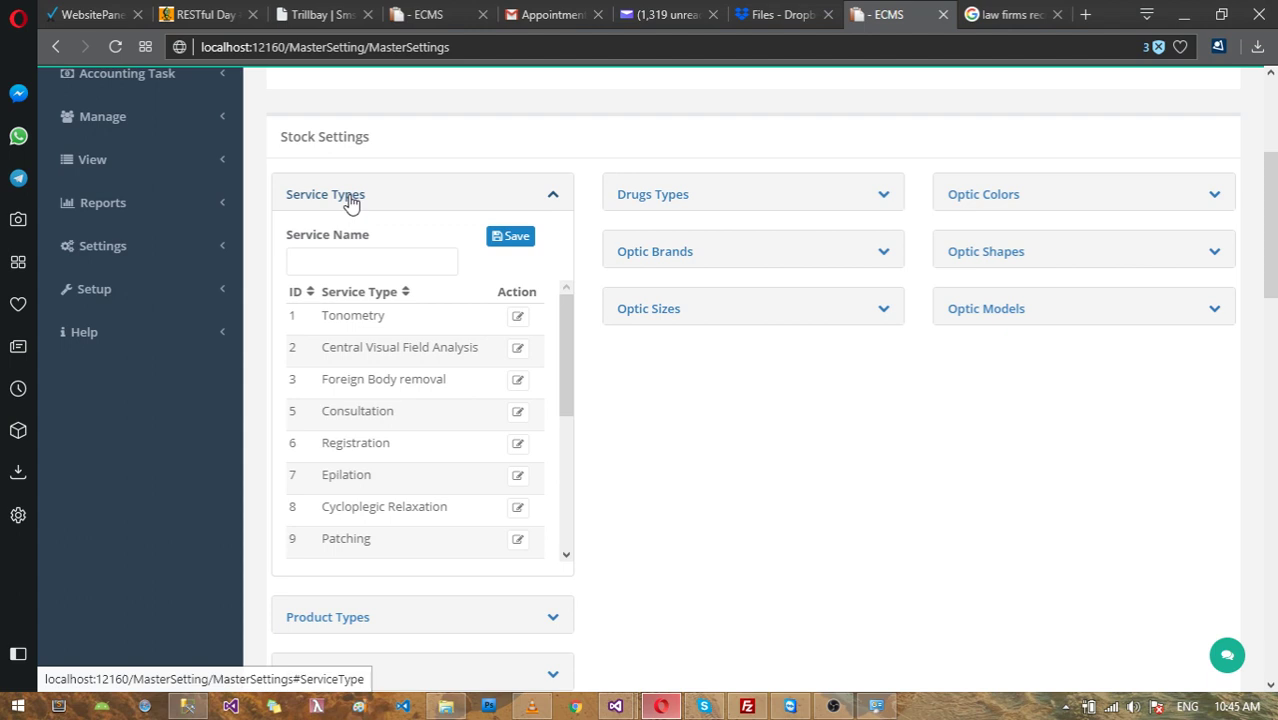
pyautogui.scroll(1, 340, 206)
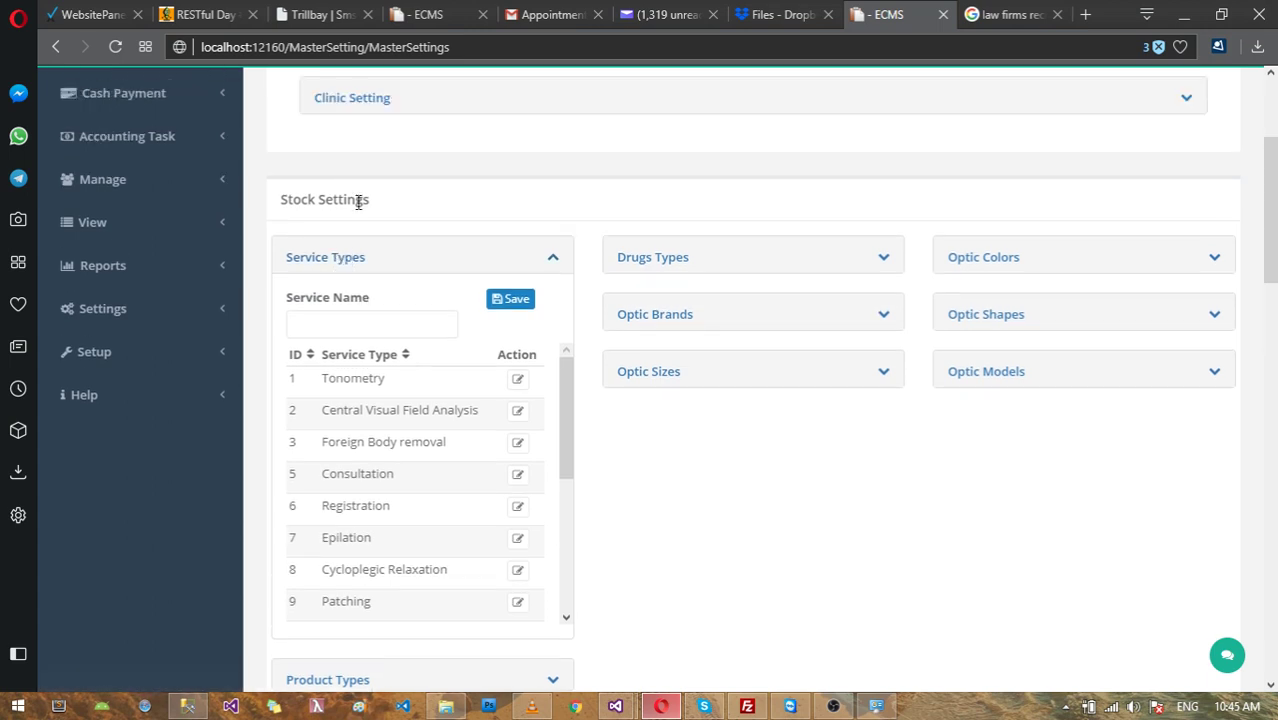
pyautogui.click(345, 260)
pyautogui.click(354, 256)
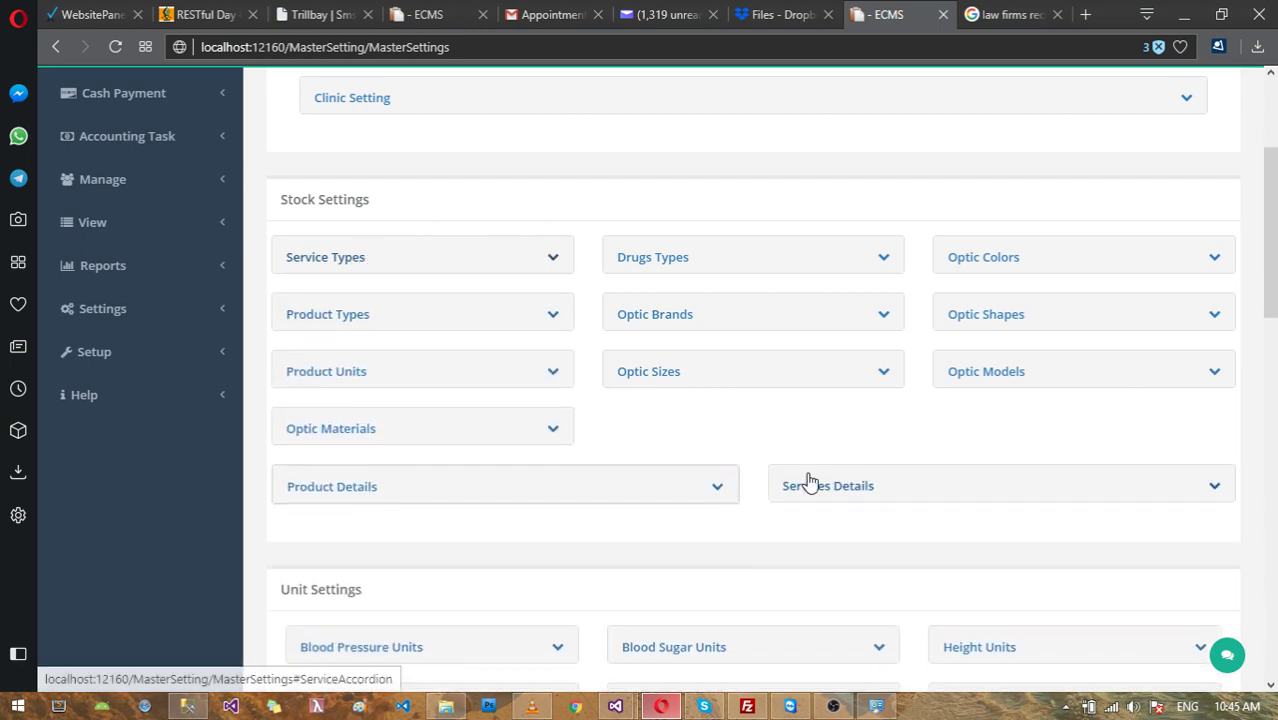
# Step: Browse the Services Details charges, then collapse it to reveal Unit Settings like Blood Pressure
pyautogui.click(893, 505)
pyautogui.scroll(-2, 996, 517)
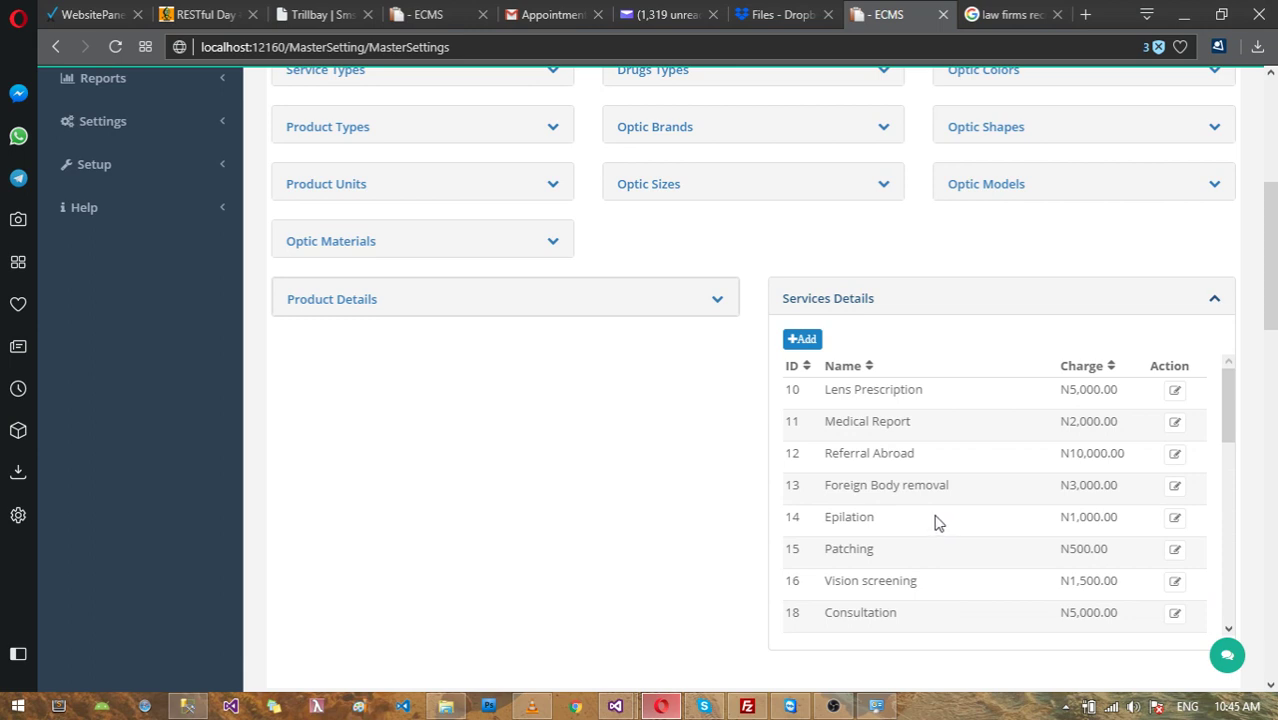
pyautogui.scroll(1, 1030, 473)
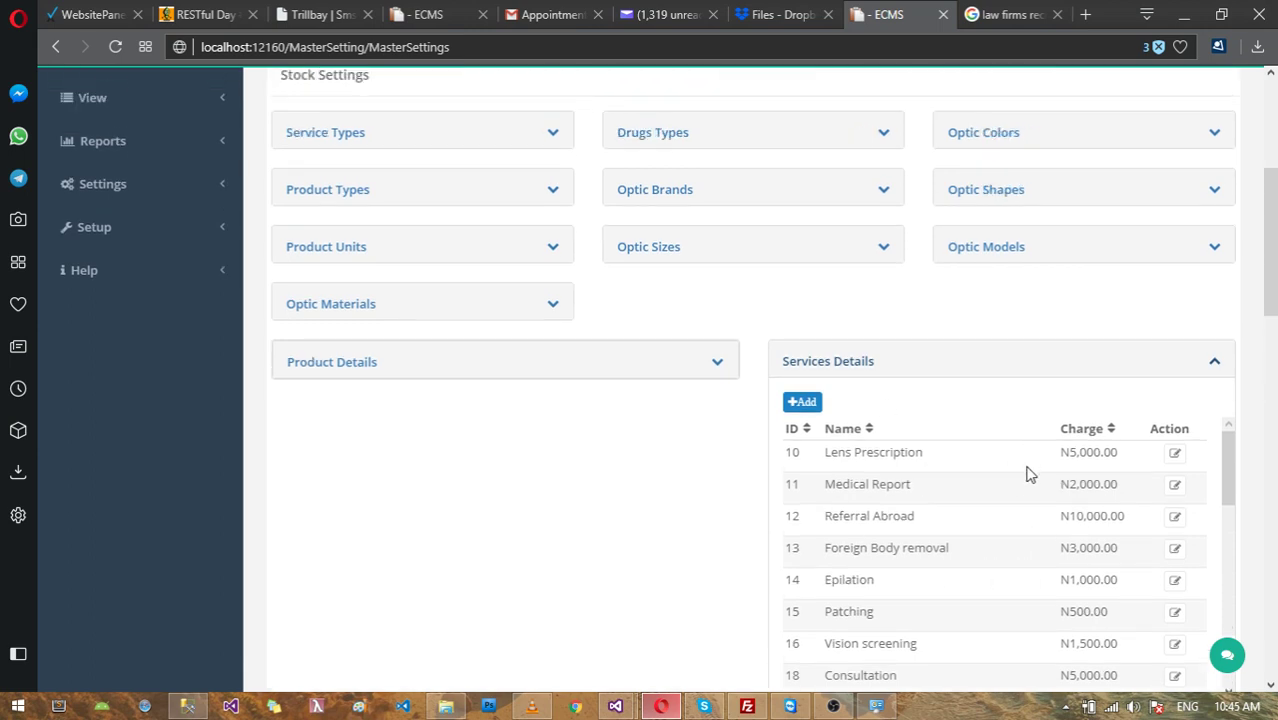
pyautogui.scroll(-3, 1030, 500)
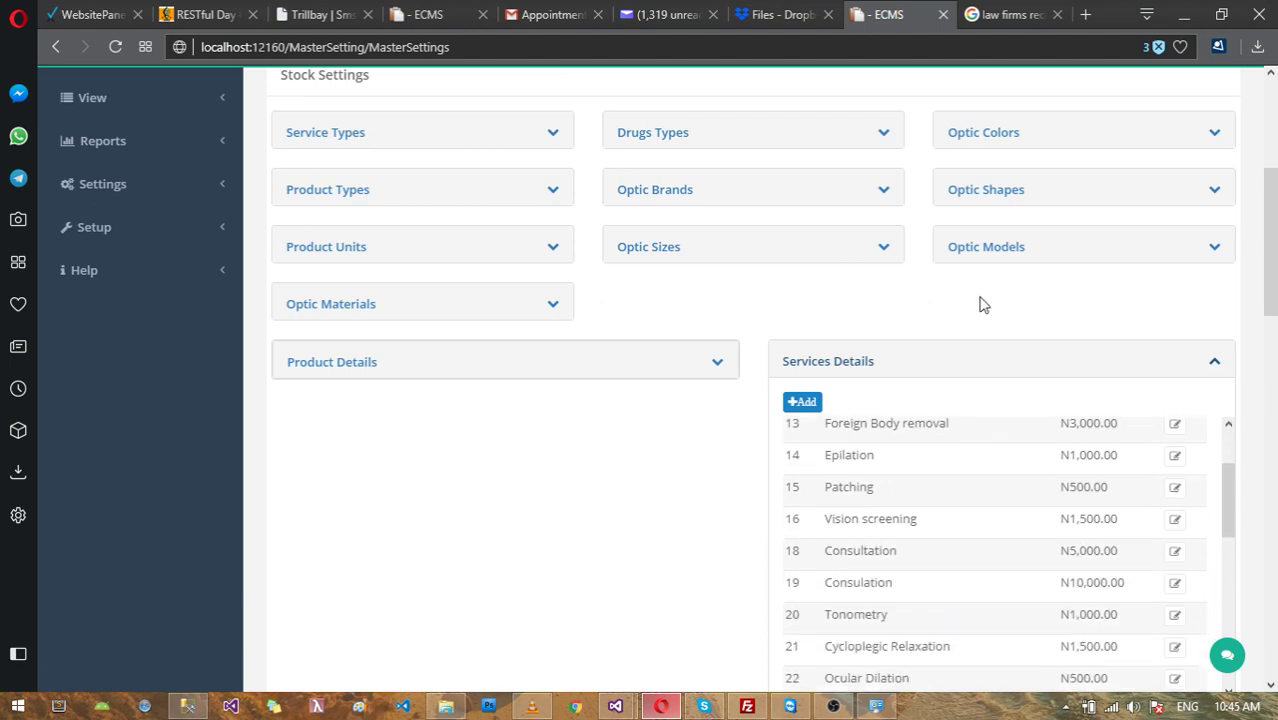
pyautogui.scroll(-1, 978, 300)
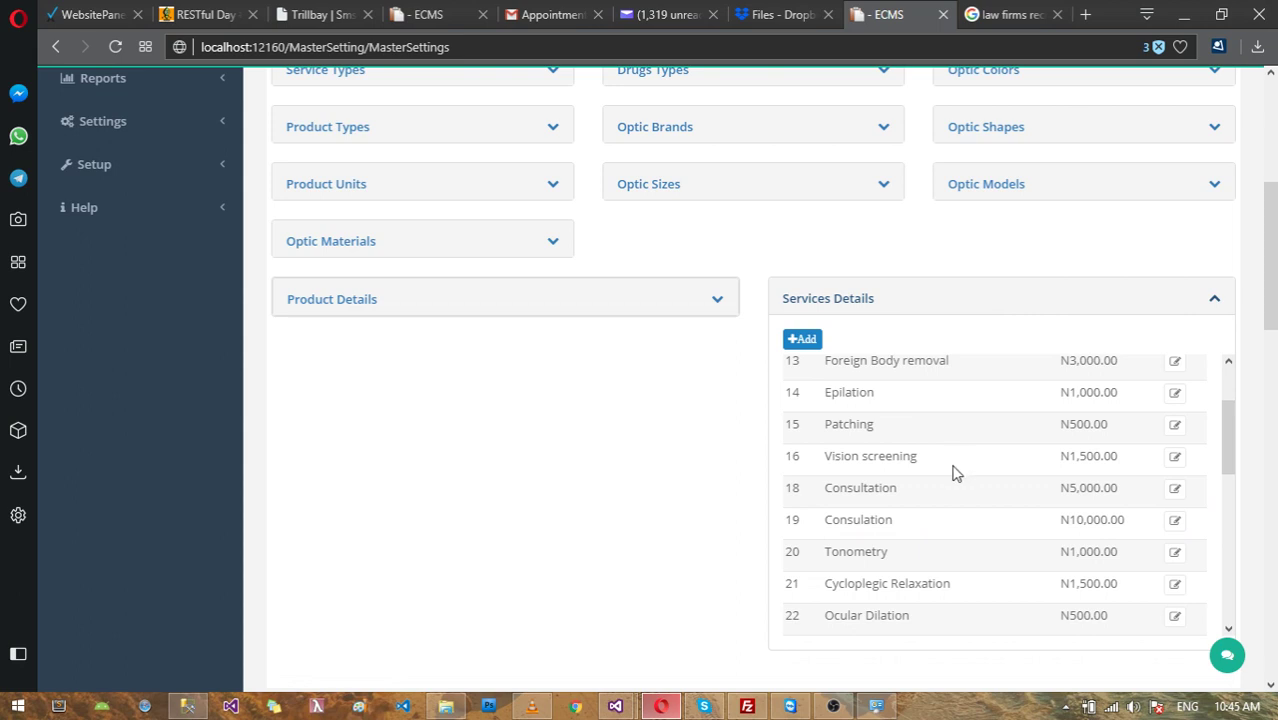
pyautogui.scroll(3, 940, 482)
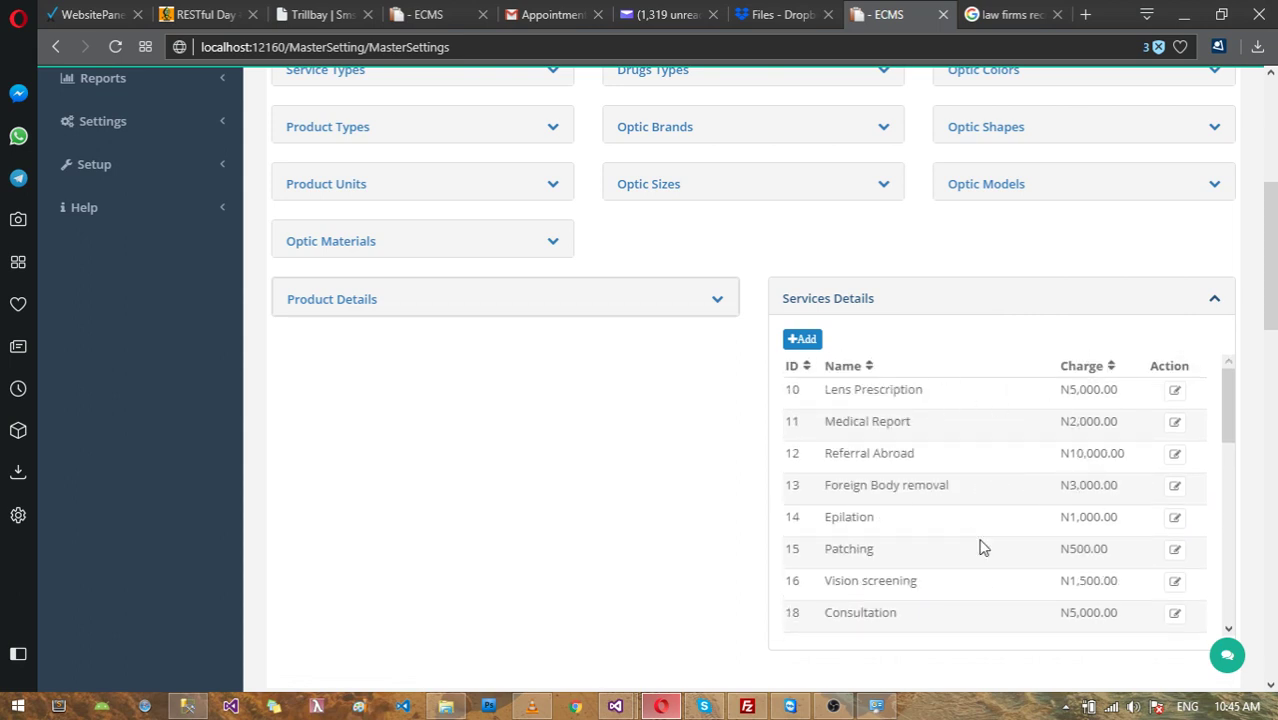
pyautogui.scroll(1, 975, 520)
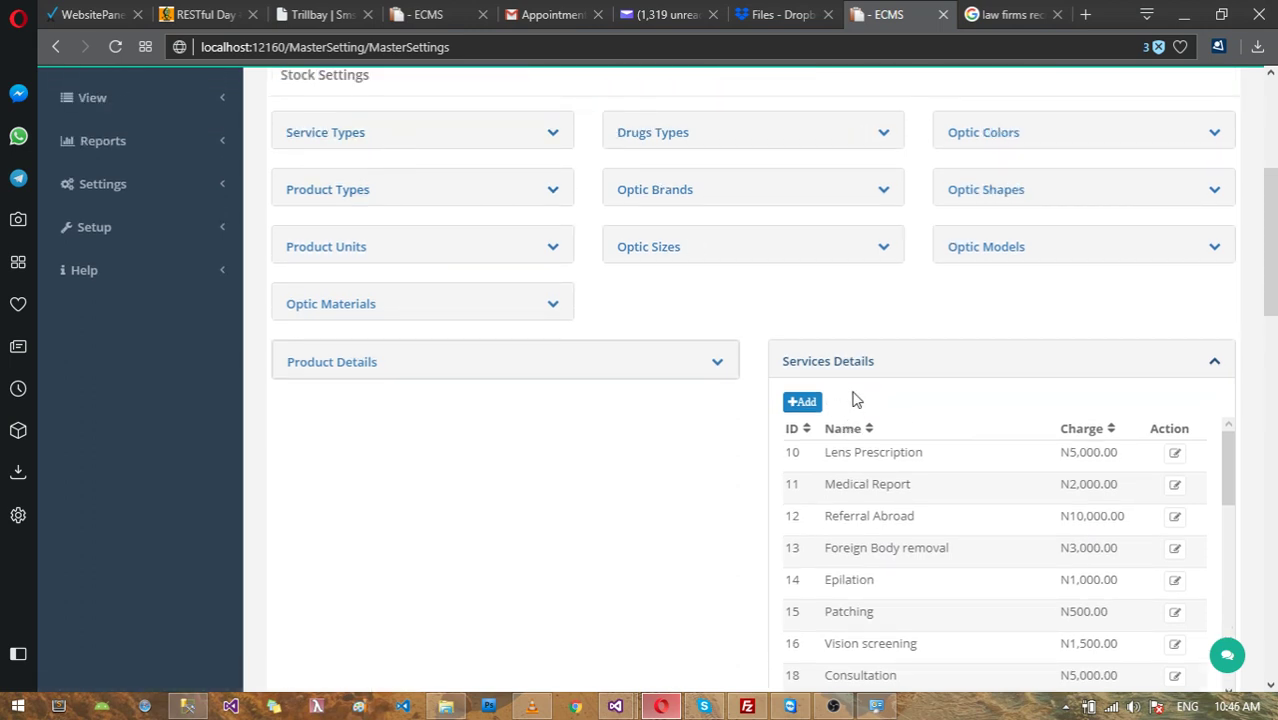
pyautogui.click(827, 370)
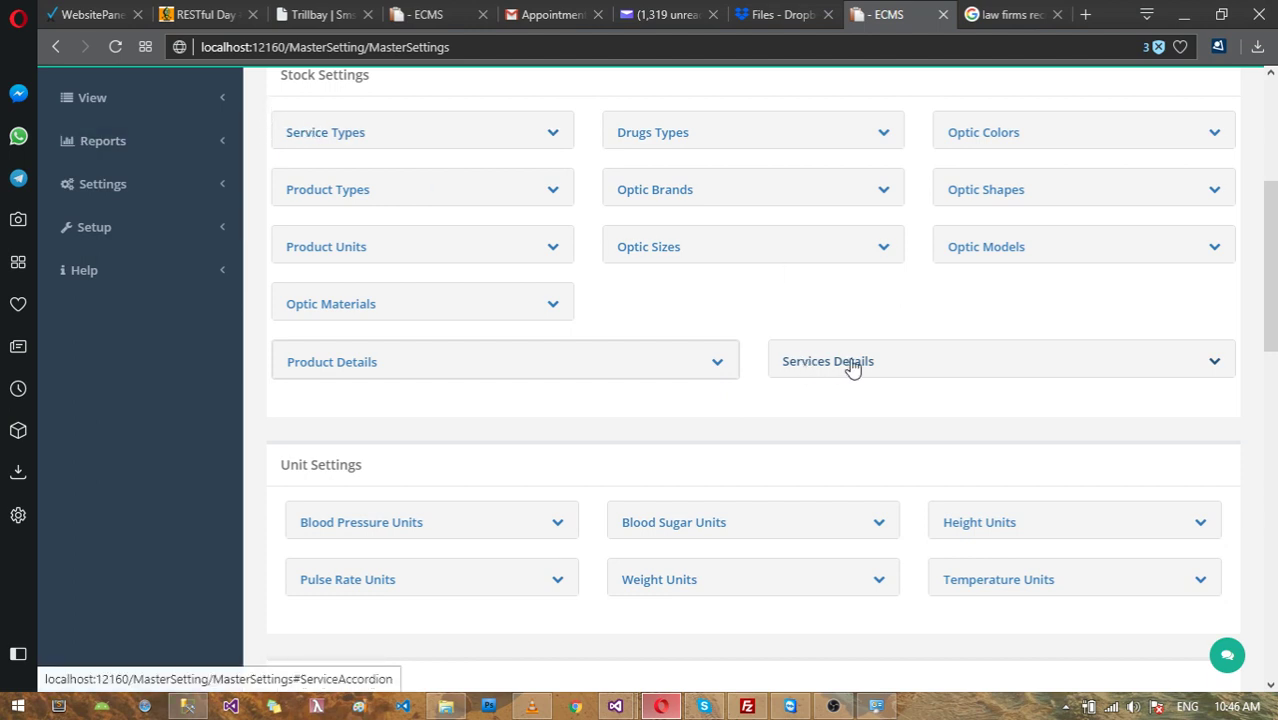
pyautogui.scroll(-2, 852, 368)
pyautogui.scroll(-2, 847, 365)
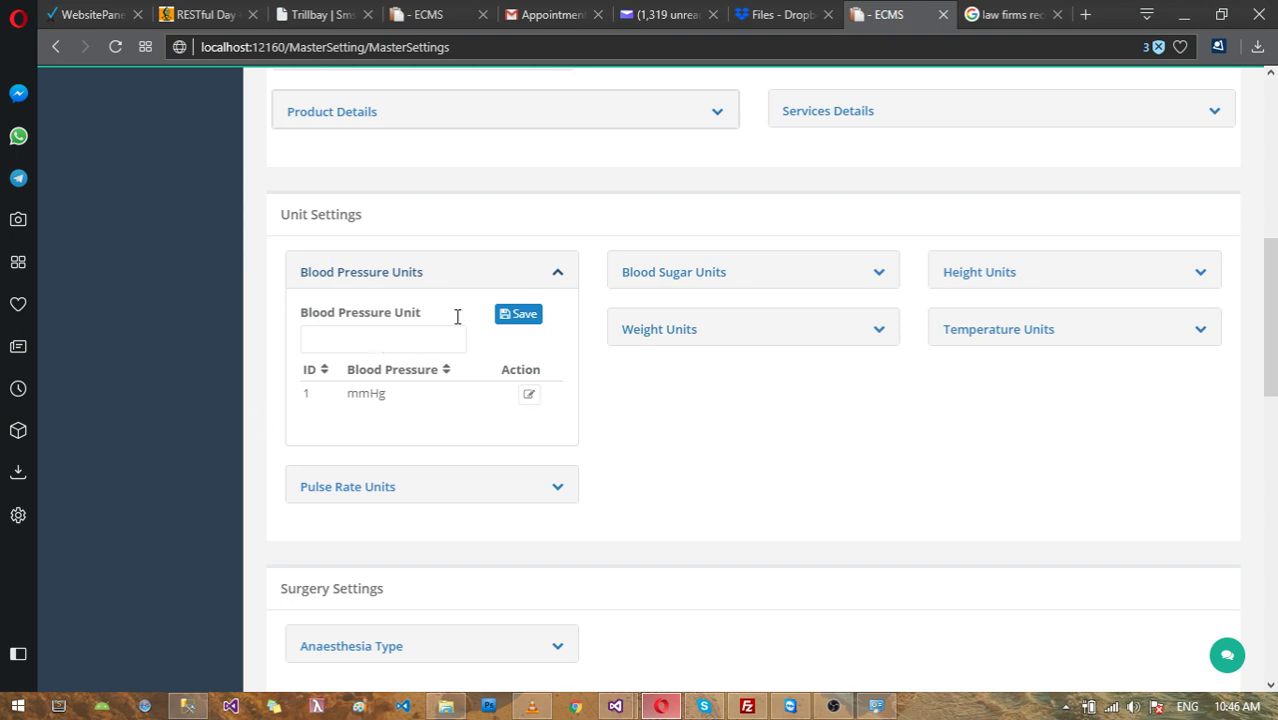
pyautogui.click(408, 280)
pyautogui.click(668, 283)
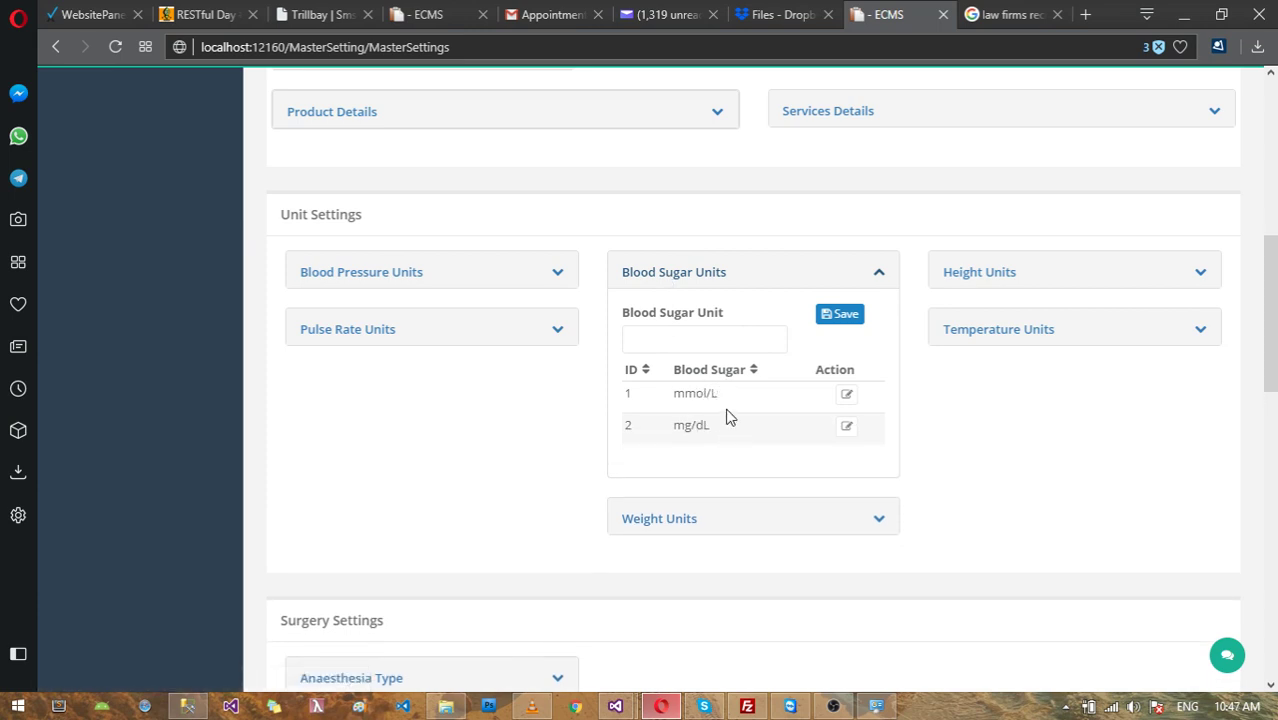
pyautogui.click(711, 345)
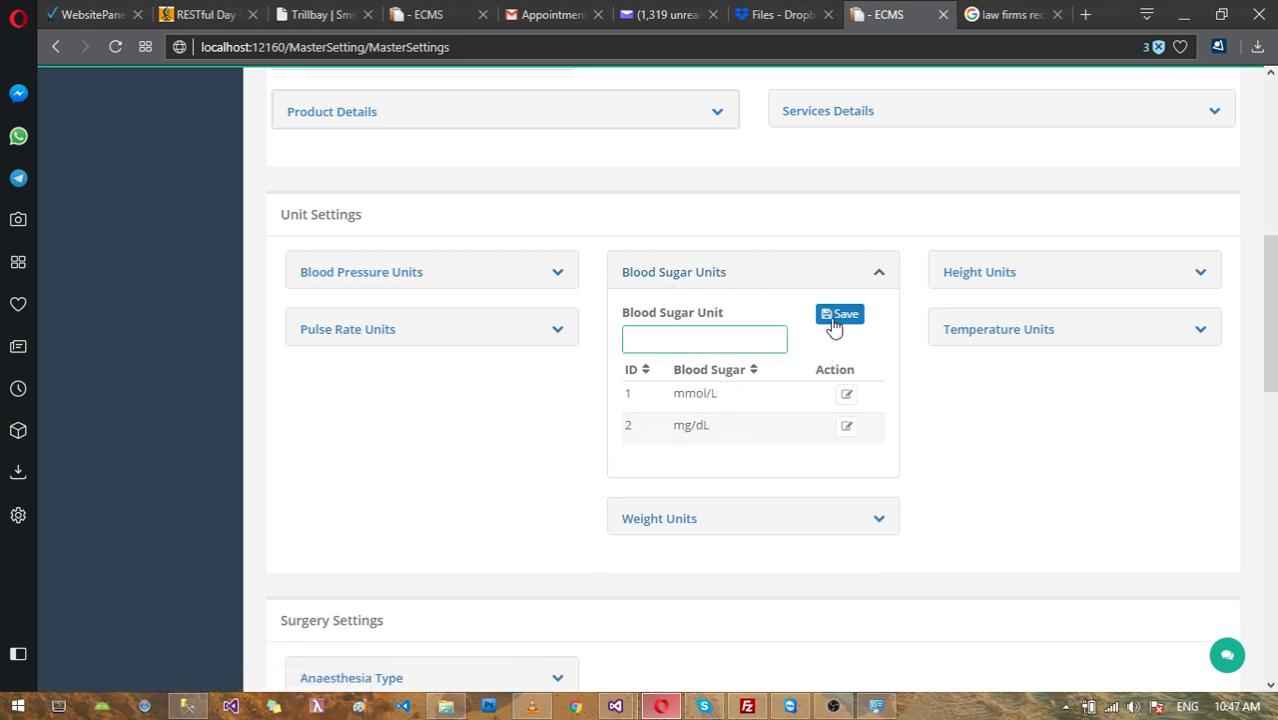
pyautogui.click(680, 272)
pyautogui.click(950, 273)
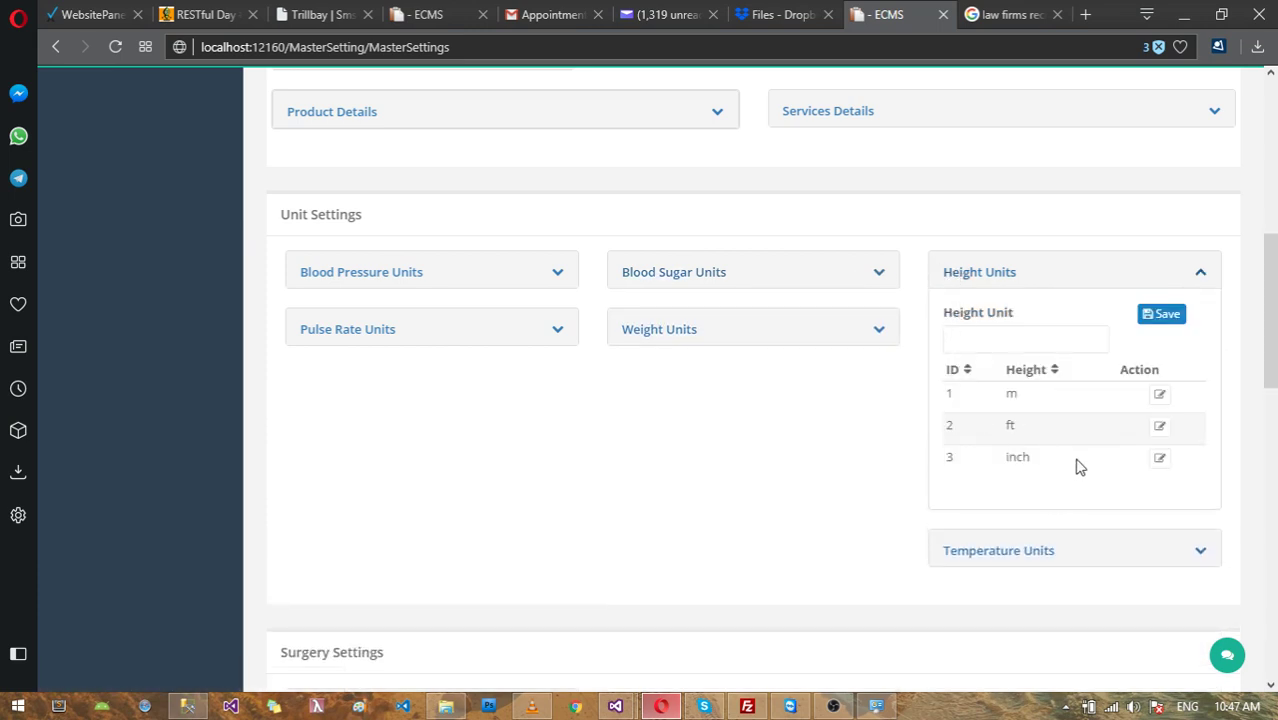
pyautogui.click(1005, 338)
pyautogui.click(993, 280)
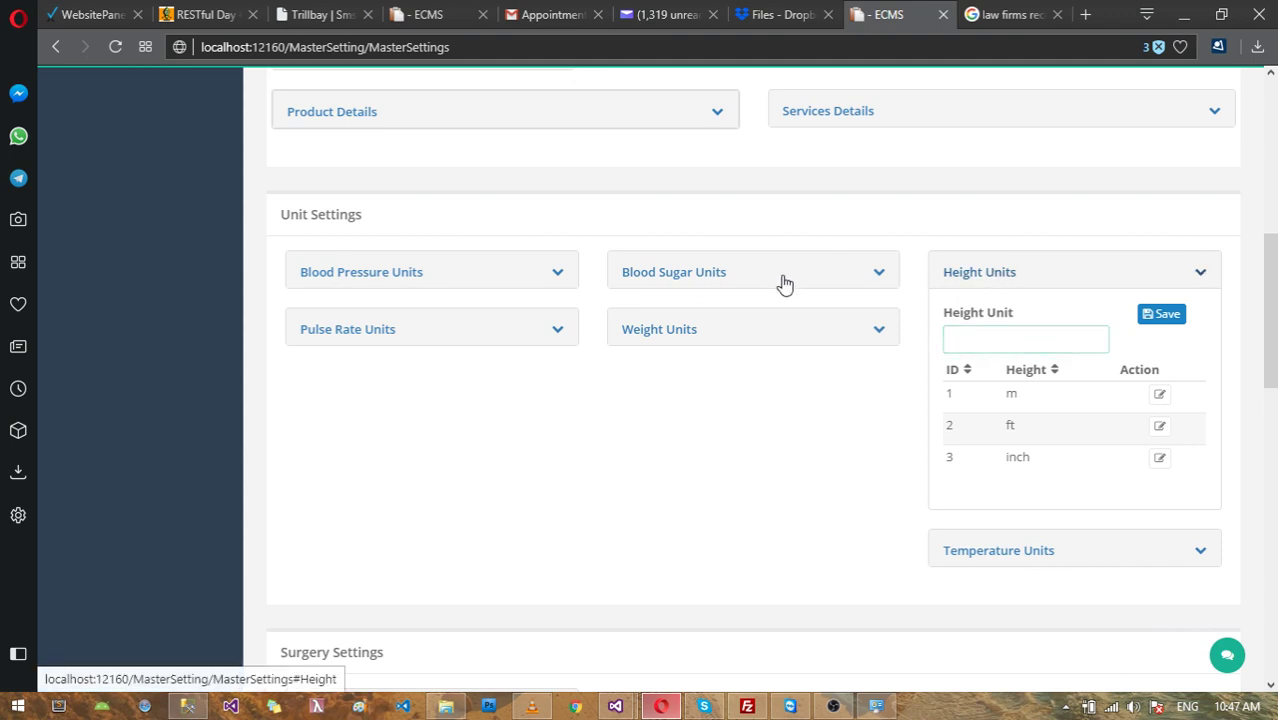
pyautogui.click(378, 331)
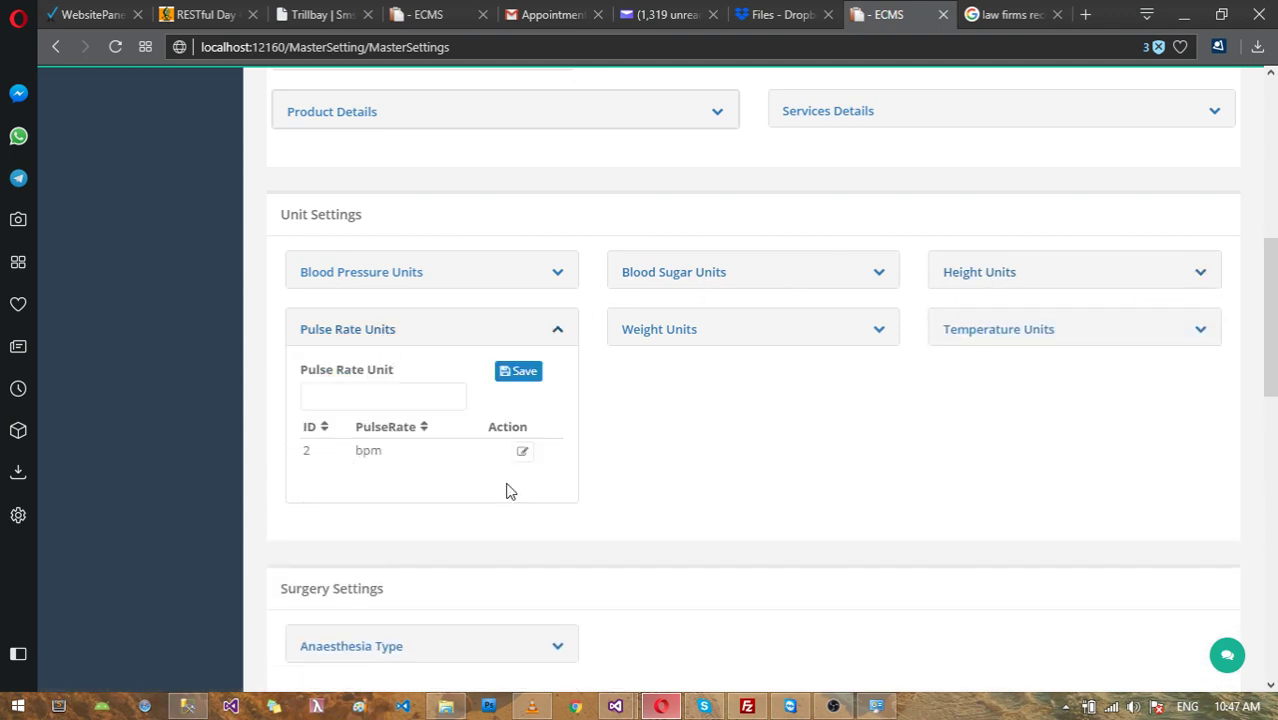
pyautogui.click(380, 340)
pyautogui.click(696, 334)
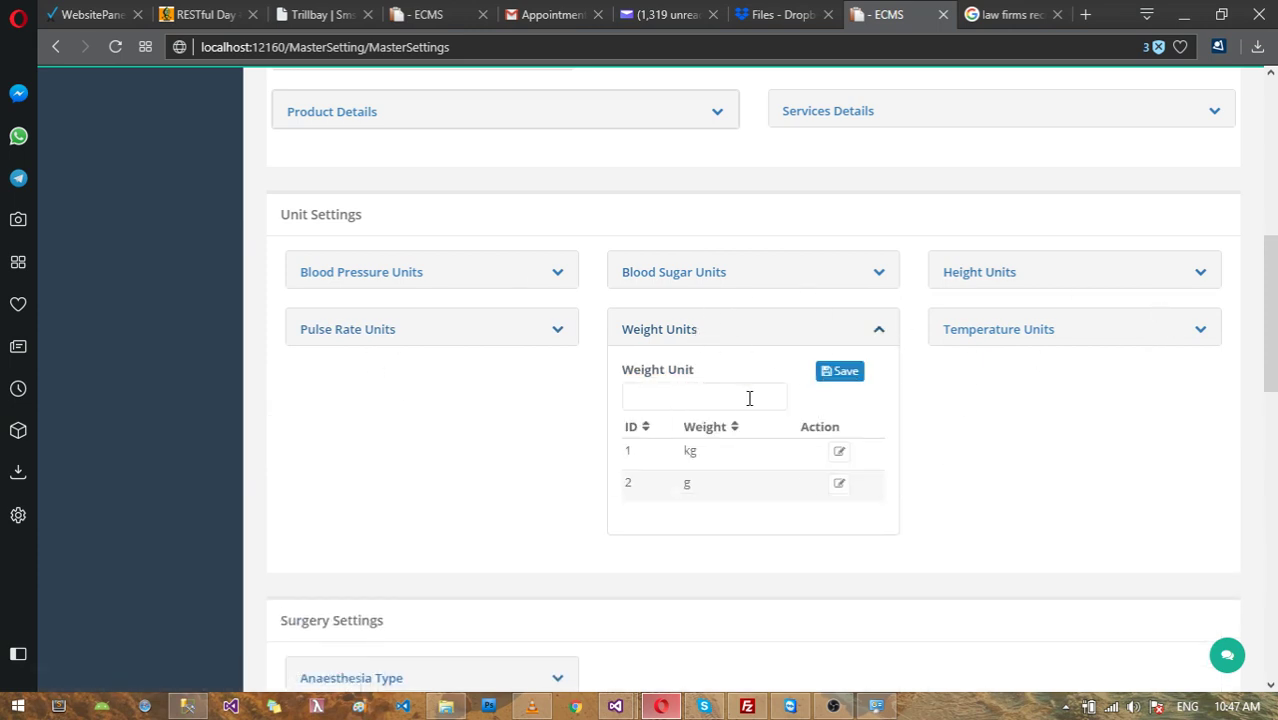
pyautogui.click(887, 334)
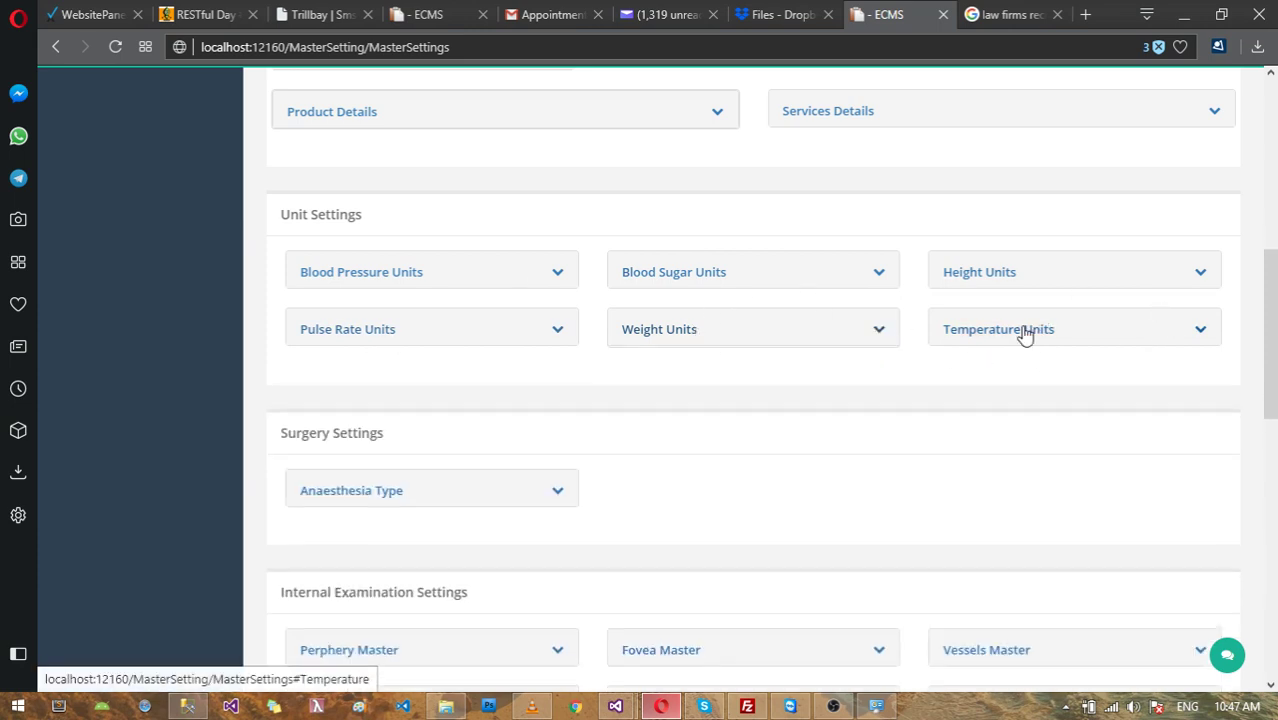
pyautogui.click(1024, 334)
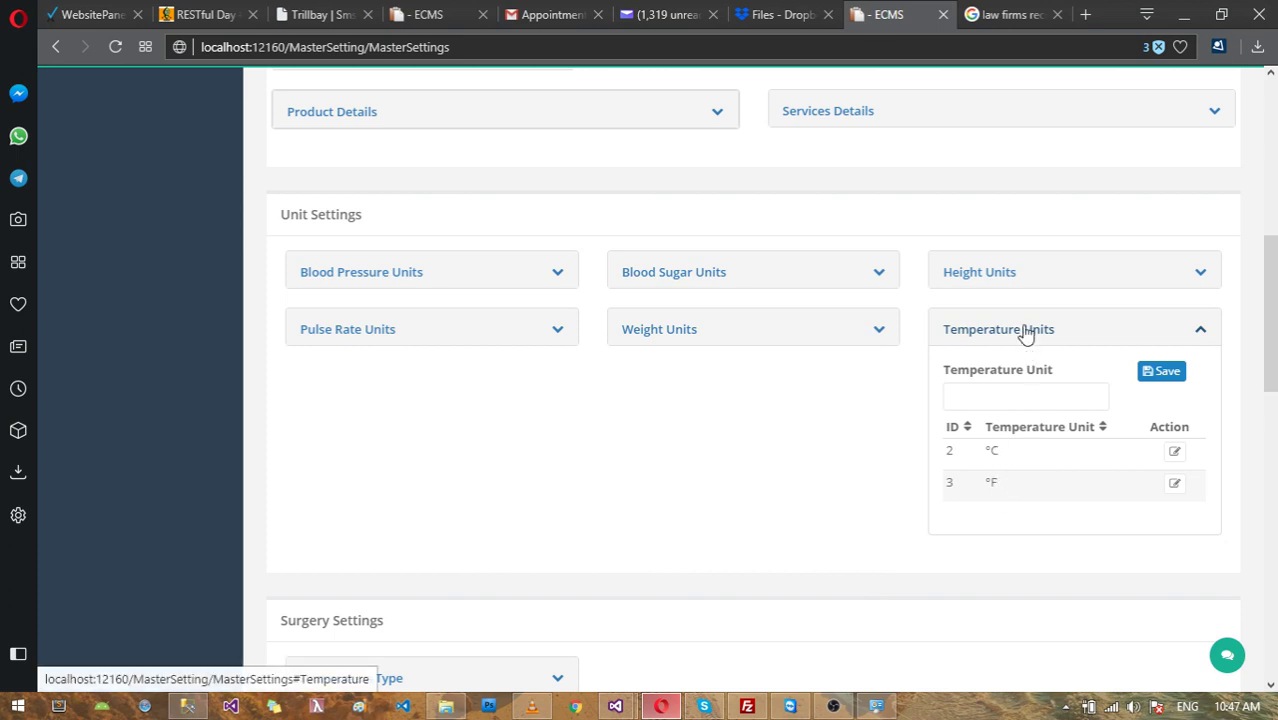
pyautogui.click(1027, 334)
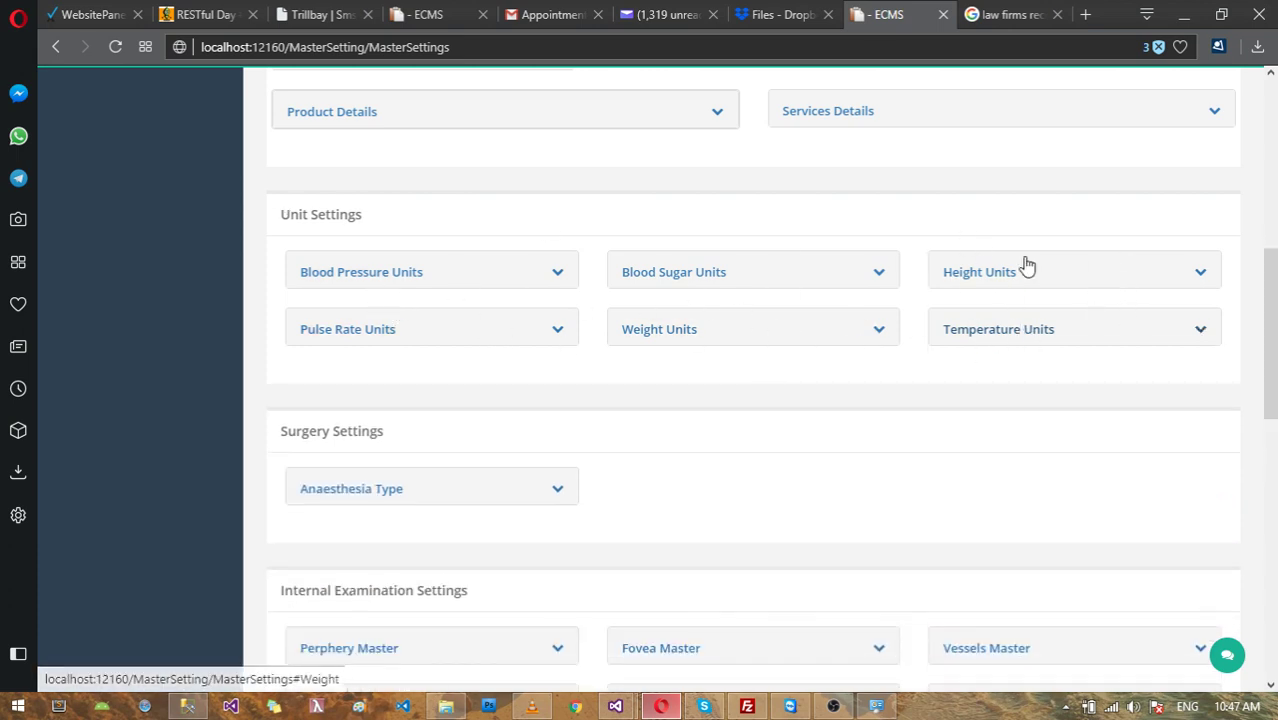
pyautogui.scroll(-2, 1015, 334)
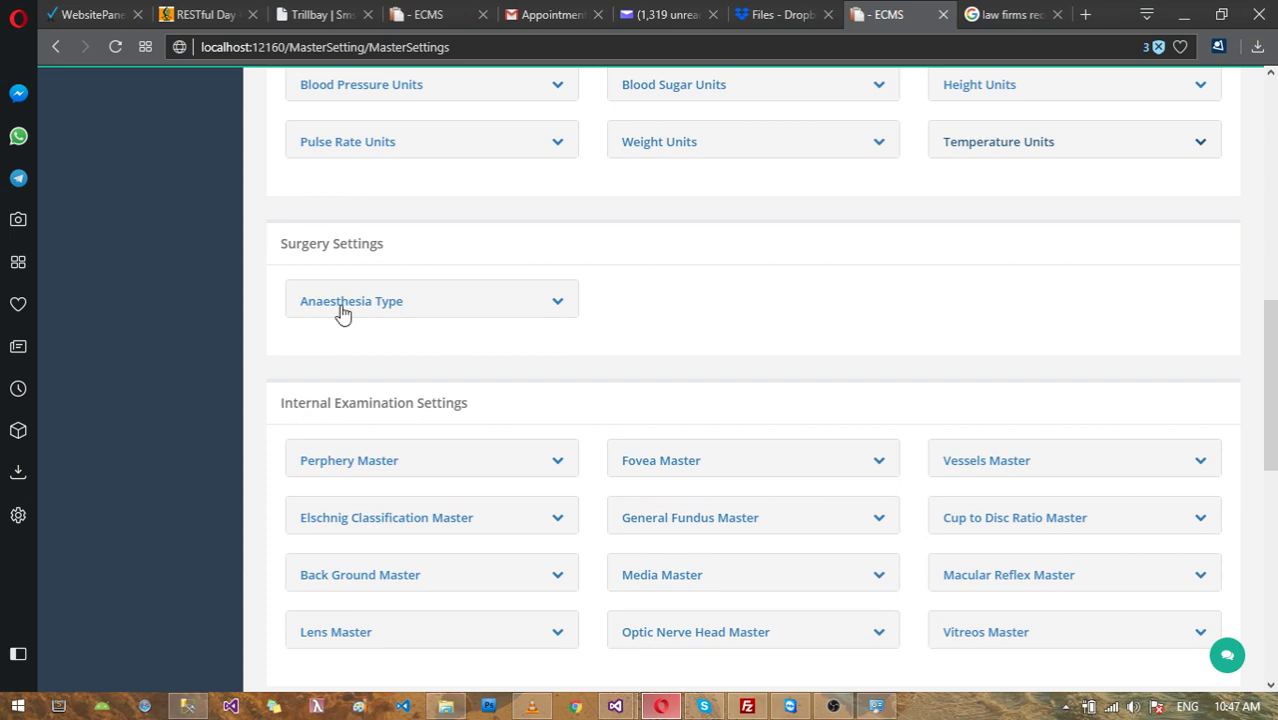
pyautogui.click(398, 306)
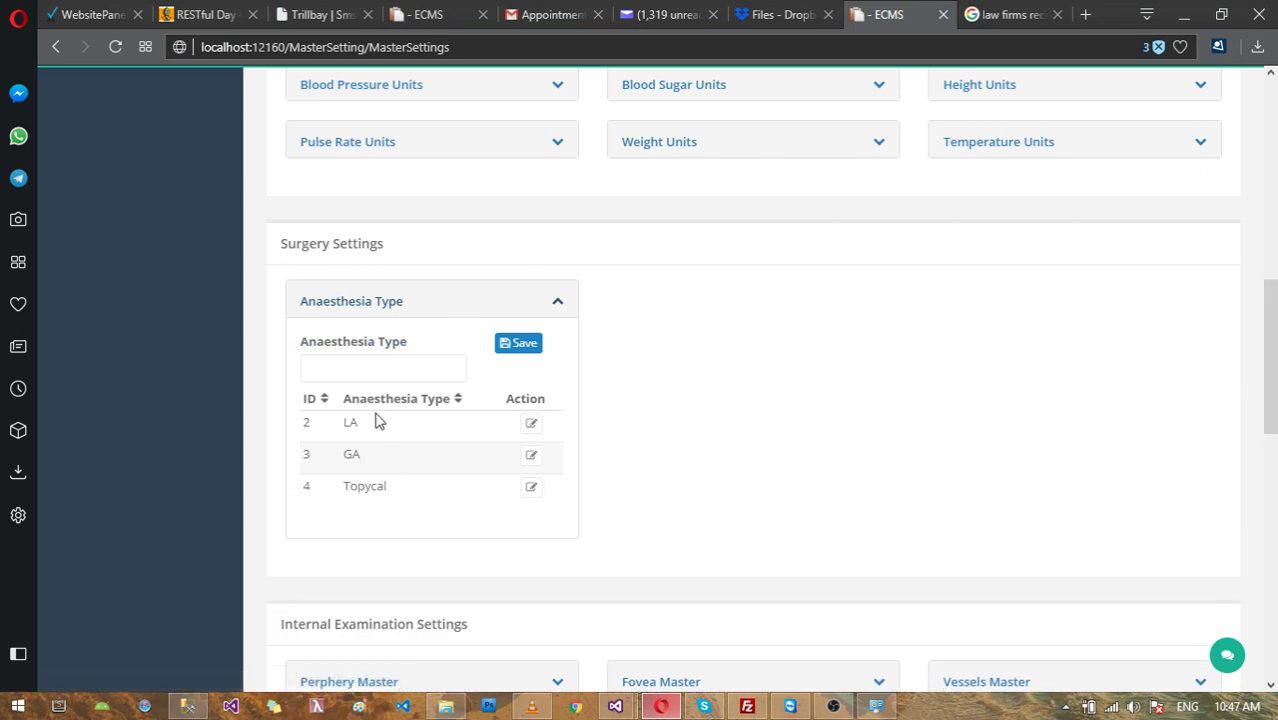
pyautogui.click(397, 370)
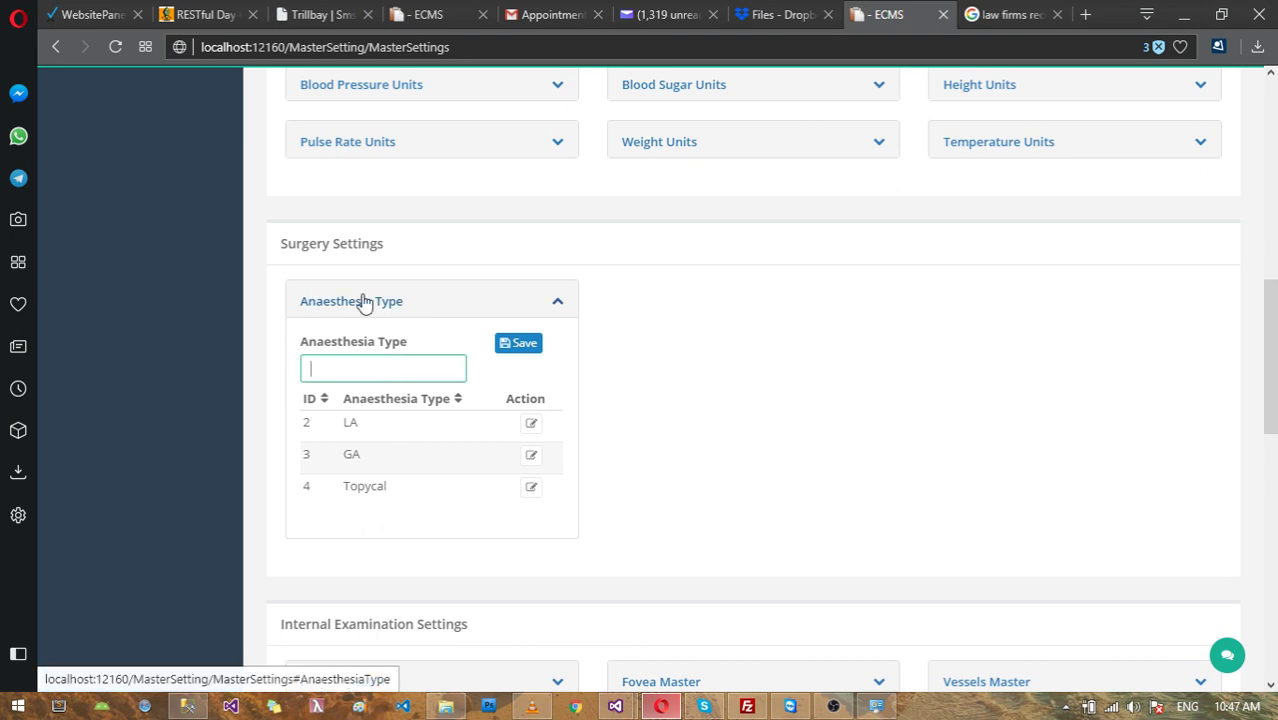
pyautogui.click(362, 302)
pyautogui.scroll(-1, 882, 456)
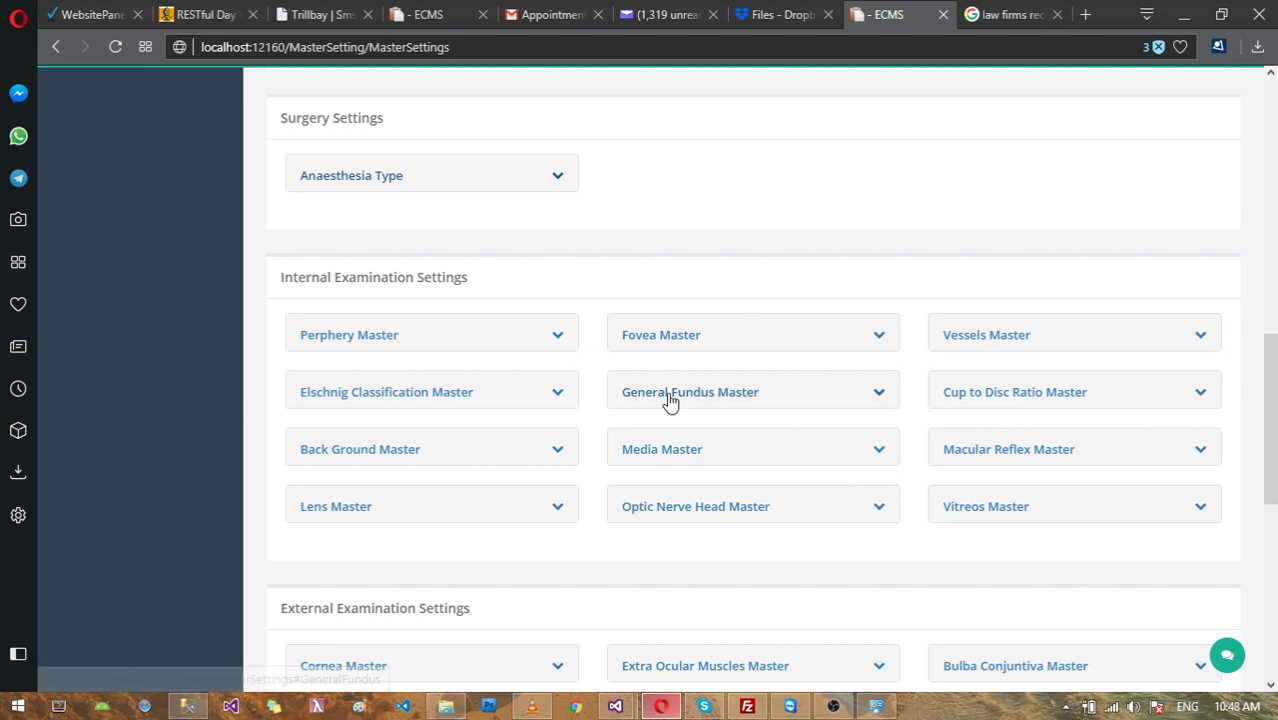
# Step: Expand the Perphery Master list and scroll through its entries
pyautogui.click(494, 339)
pyautogui.scroll(-5, 436, 465)
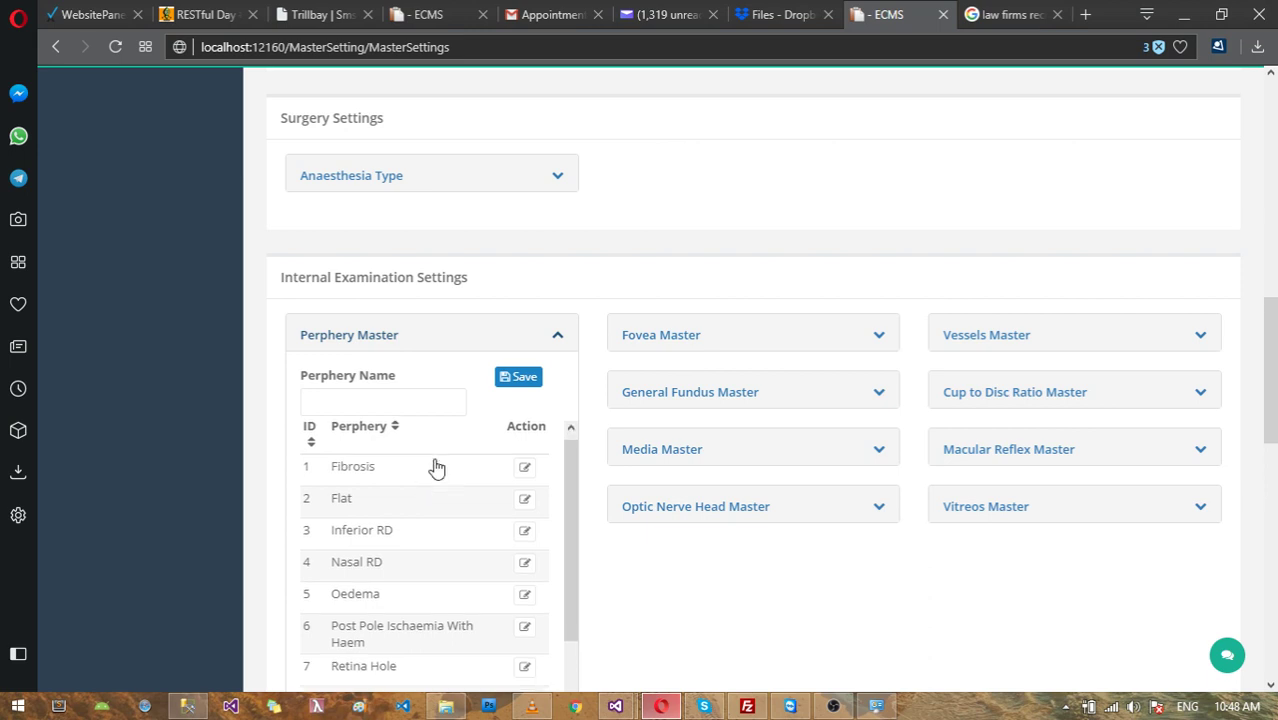
pyautogui.scroll(5, 395, 300)
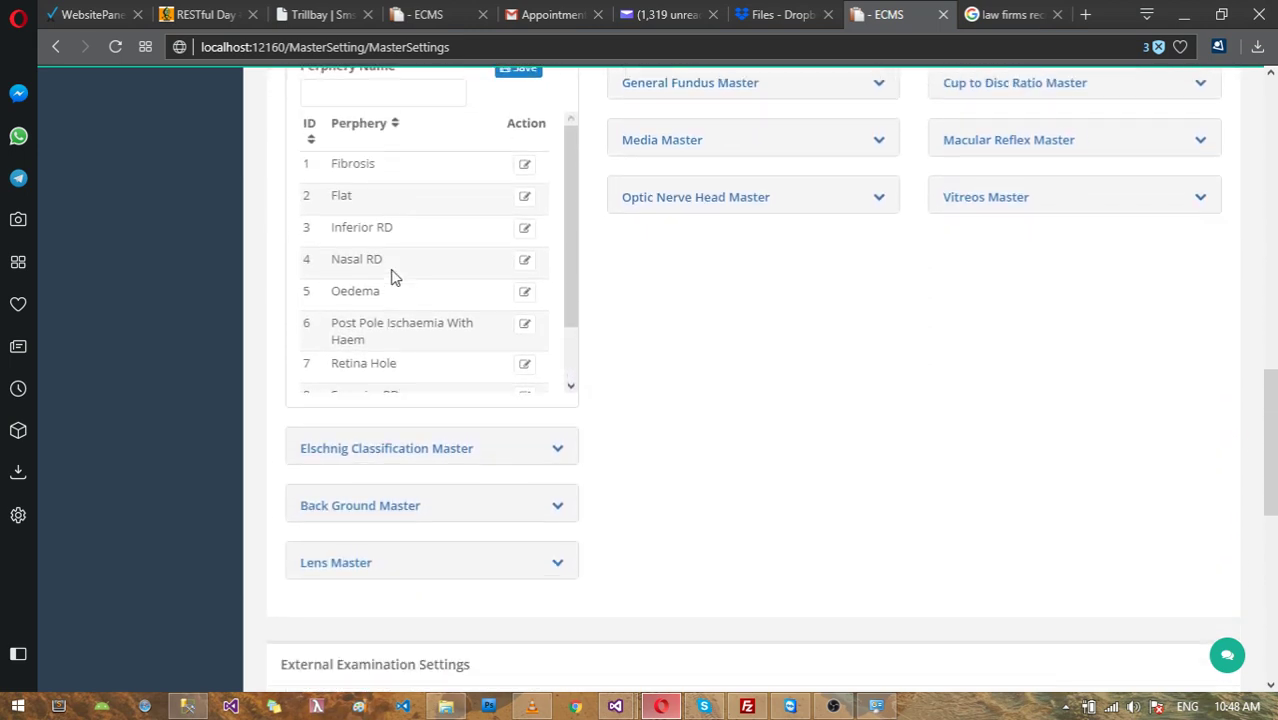
pyautogui.scroll(-4, 395, 340)
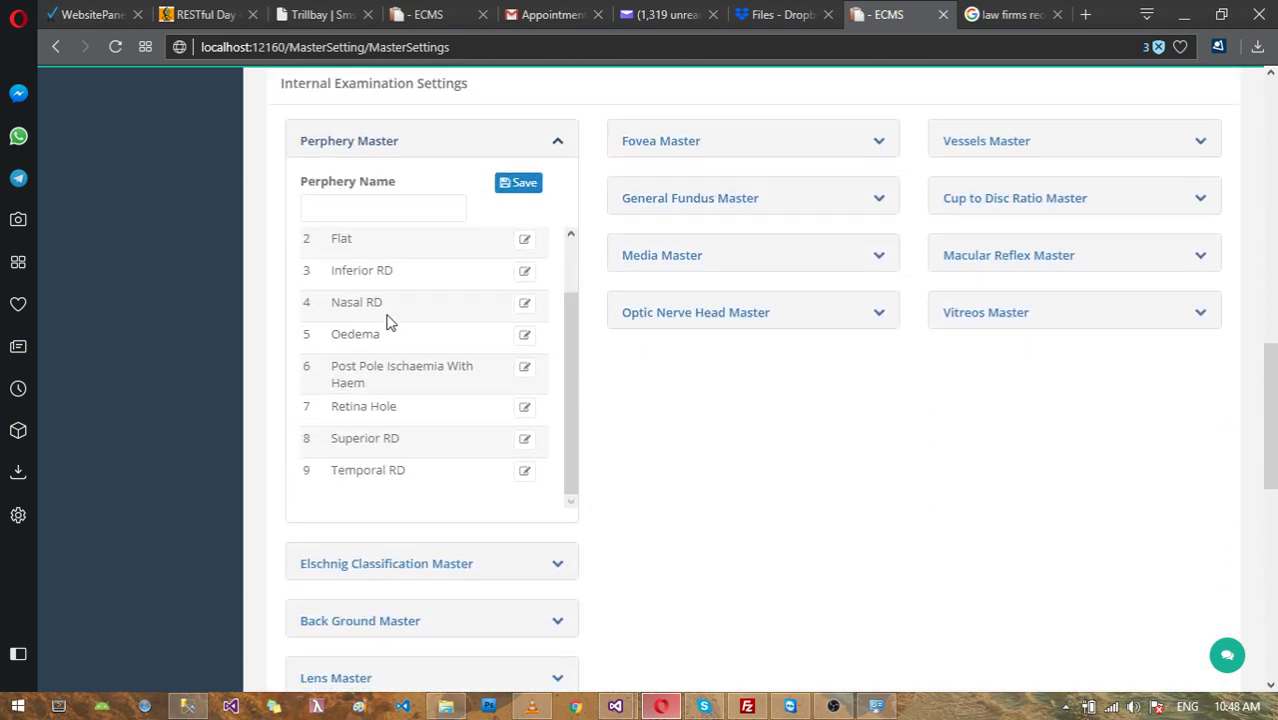
pyautogui.scroll(3, 388, 325)
pyautogui.scroll(2, 660, 210)
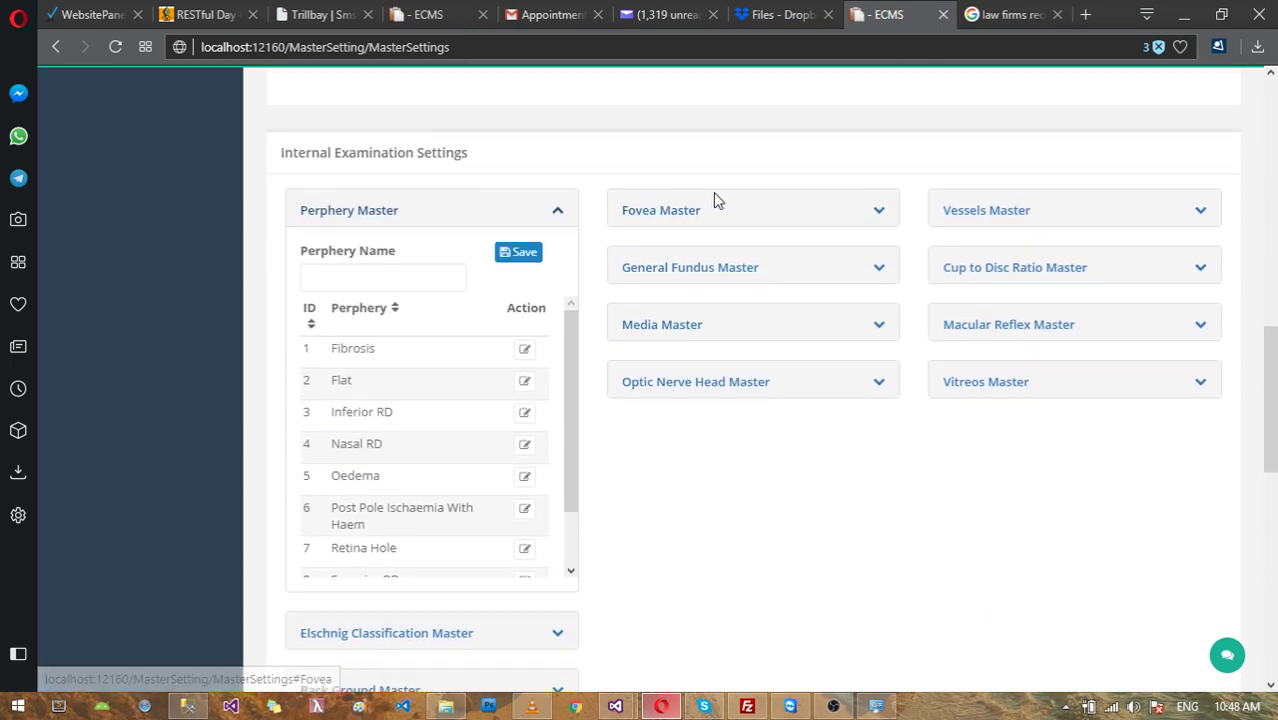
# Step: Review the Vessels Master list, Attenuated to Tortuous, then collapse both master panels
pyautogui.click(970, 211)
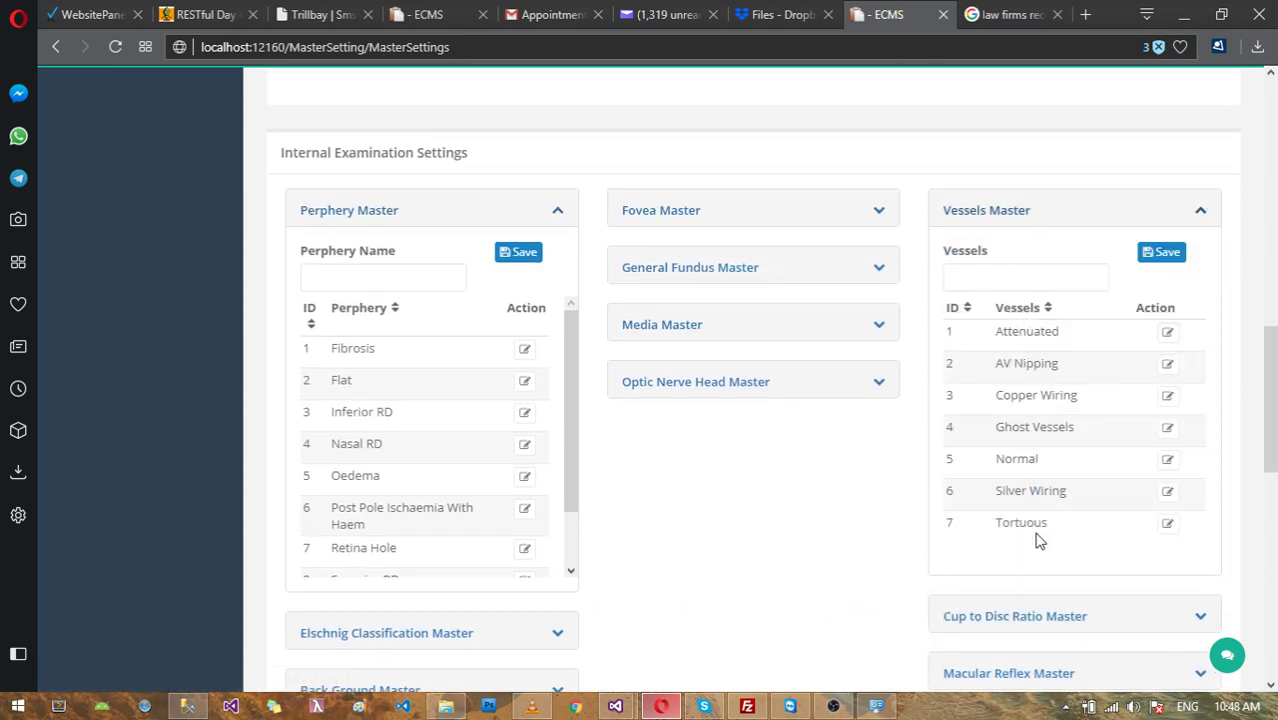
pyautogui.click(1042, 277)
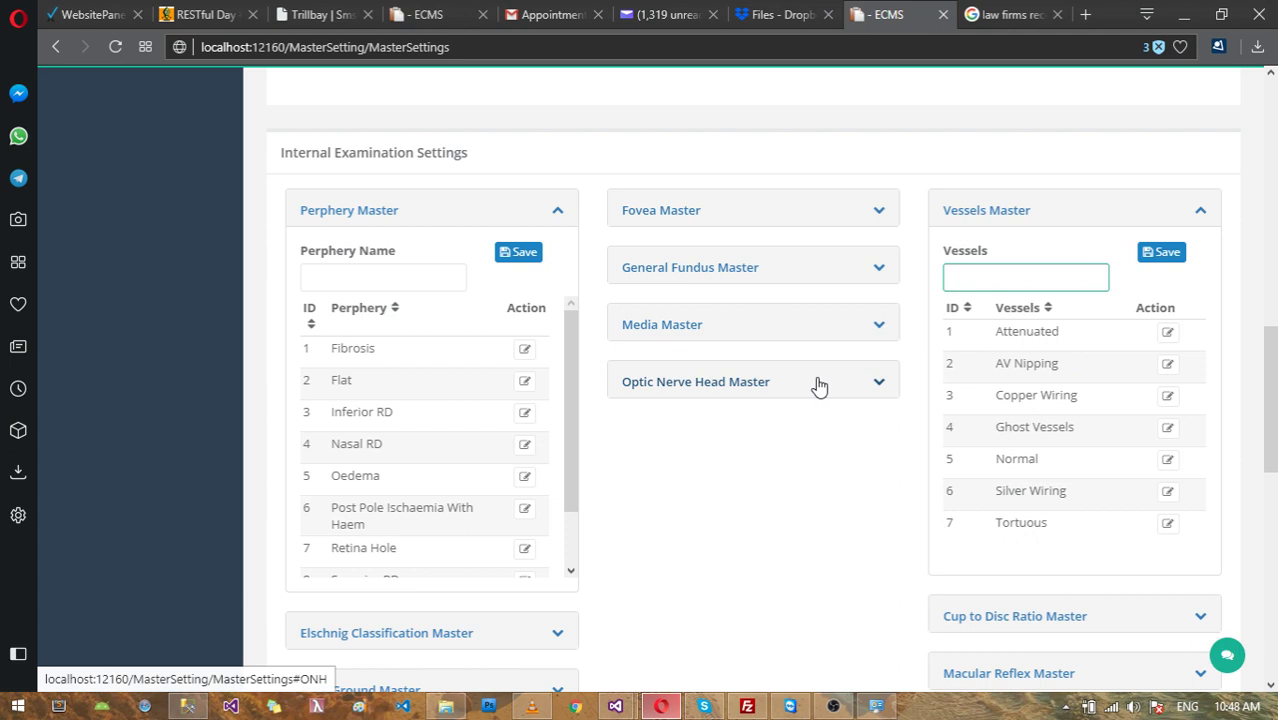
pyautogui.click(378, 212)
pyautogui.click(990, 212)
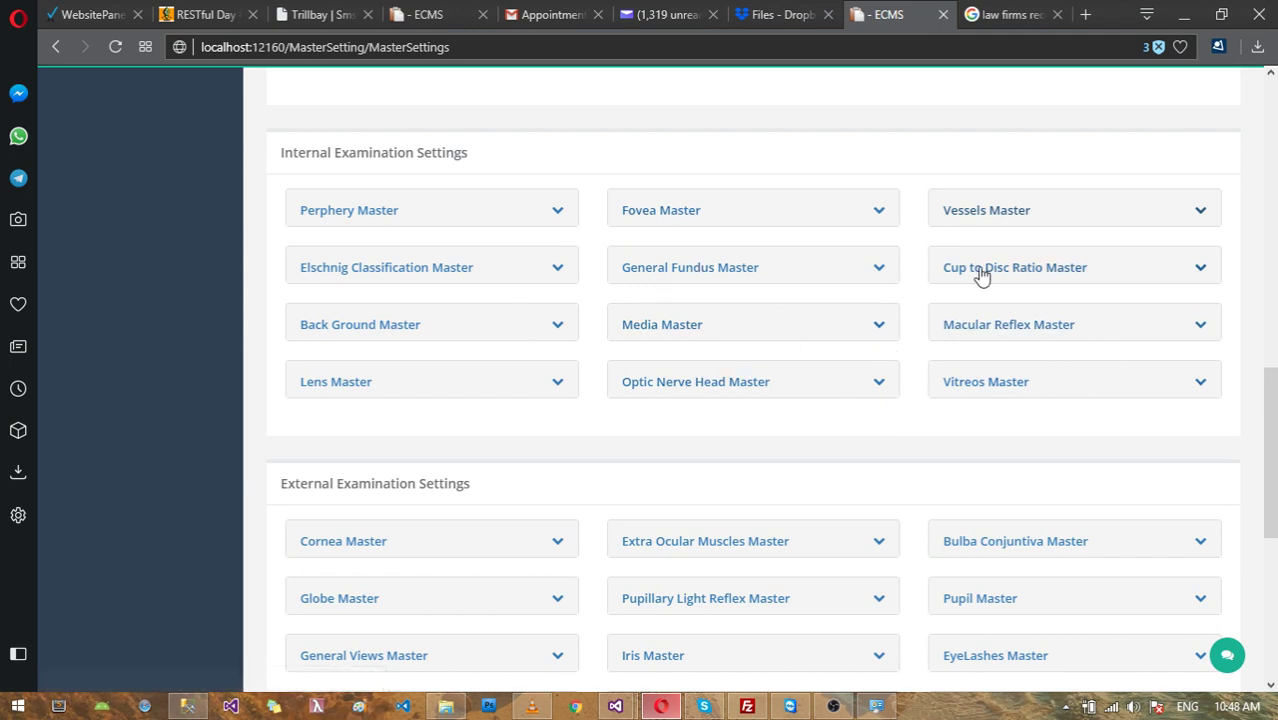
pyautogui.click(985, 212)
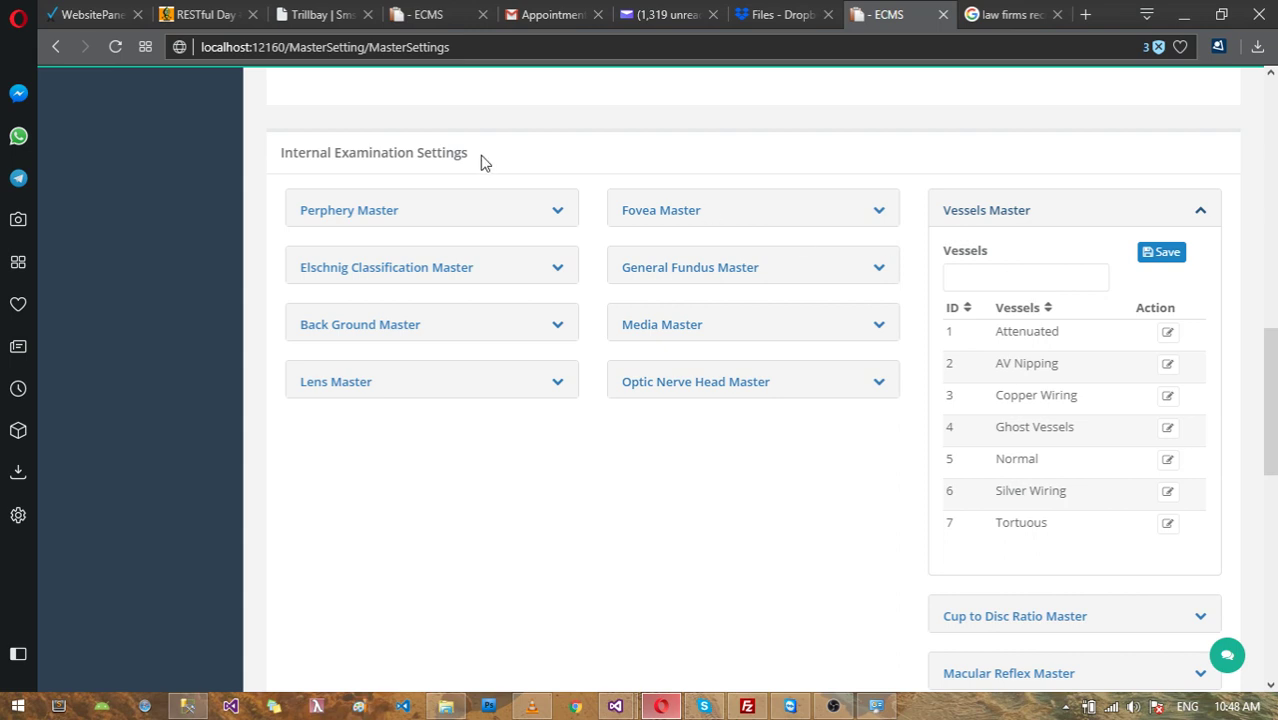
pyautogui.click(998, 214)
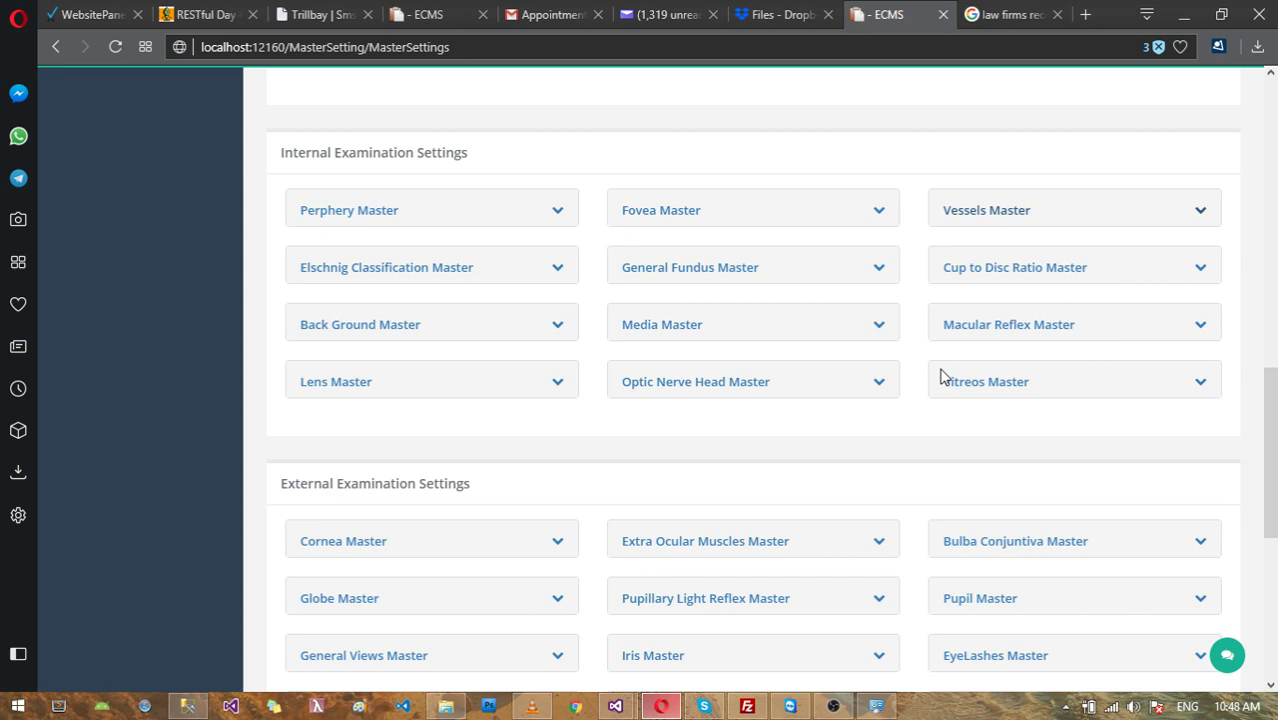
pyautogui.scroll(-2, 834, 394)
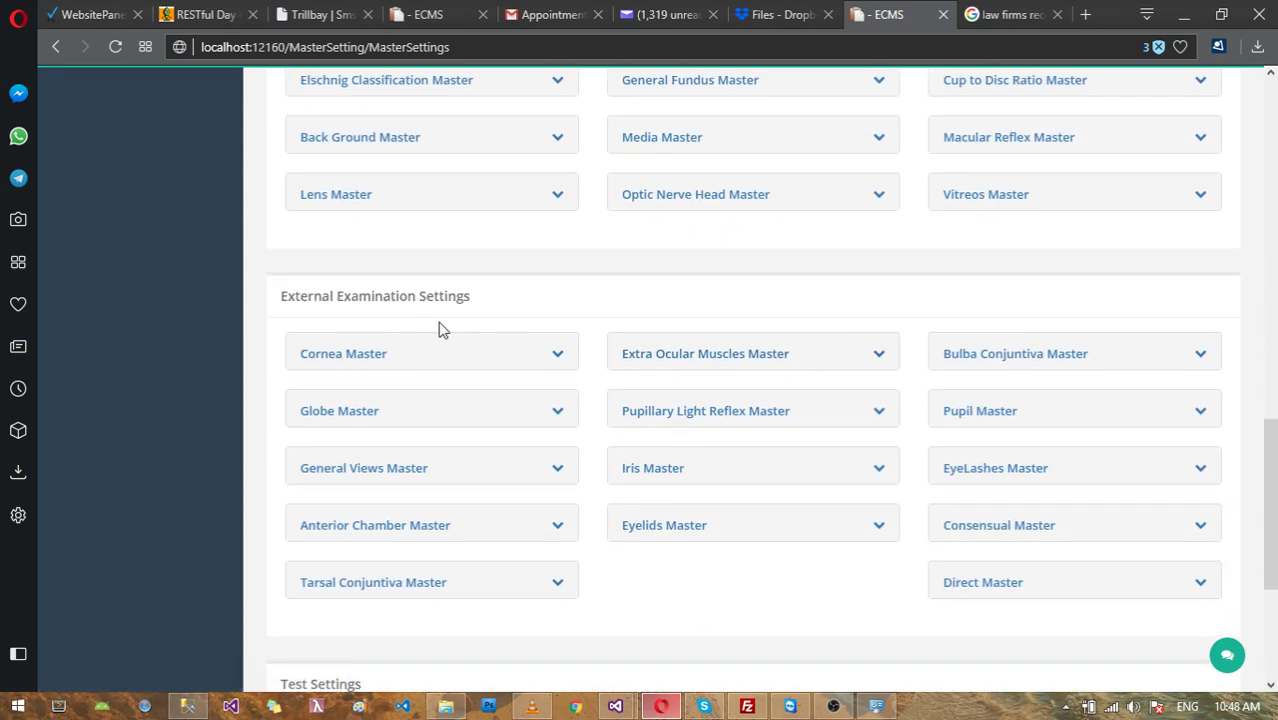
pyautogui.click(416, 370)
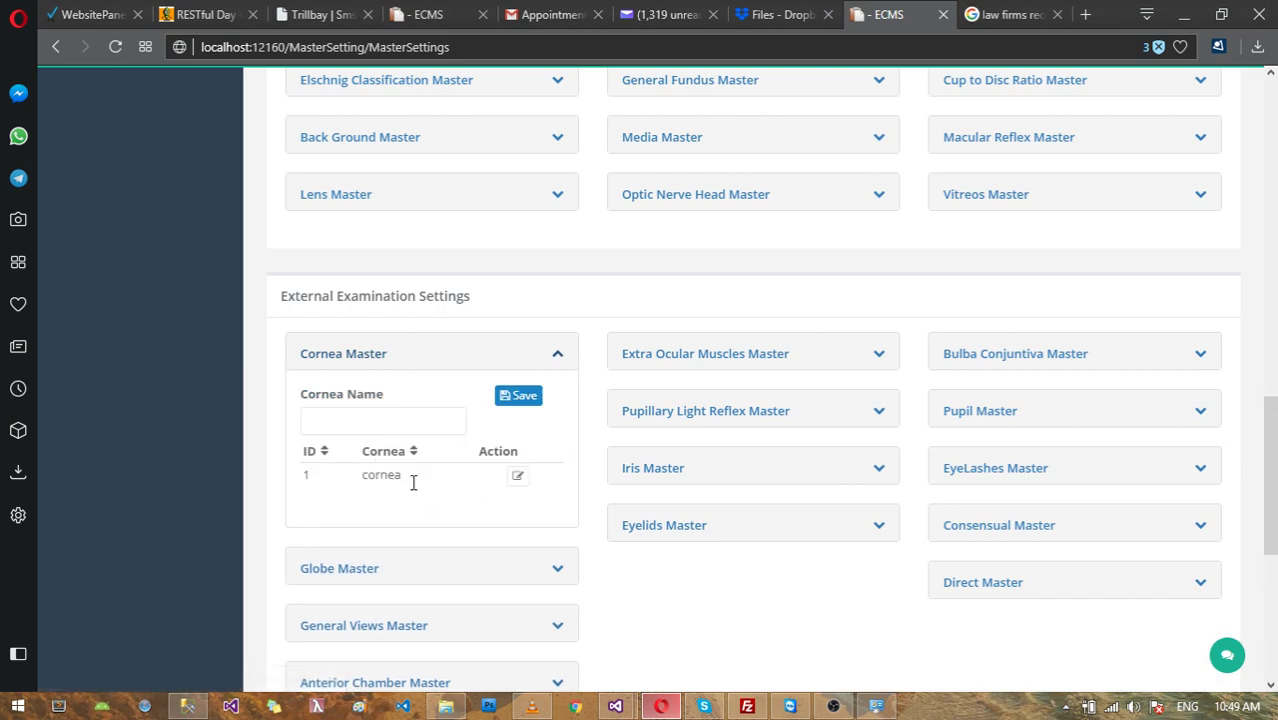
pyautogui.click(410, 420)
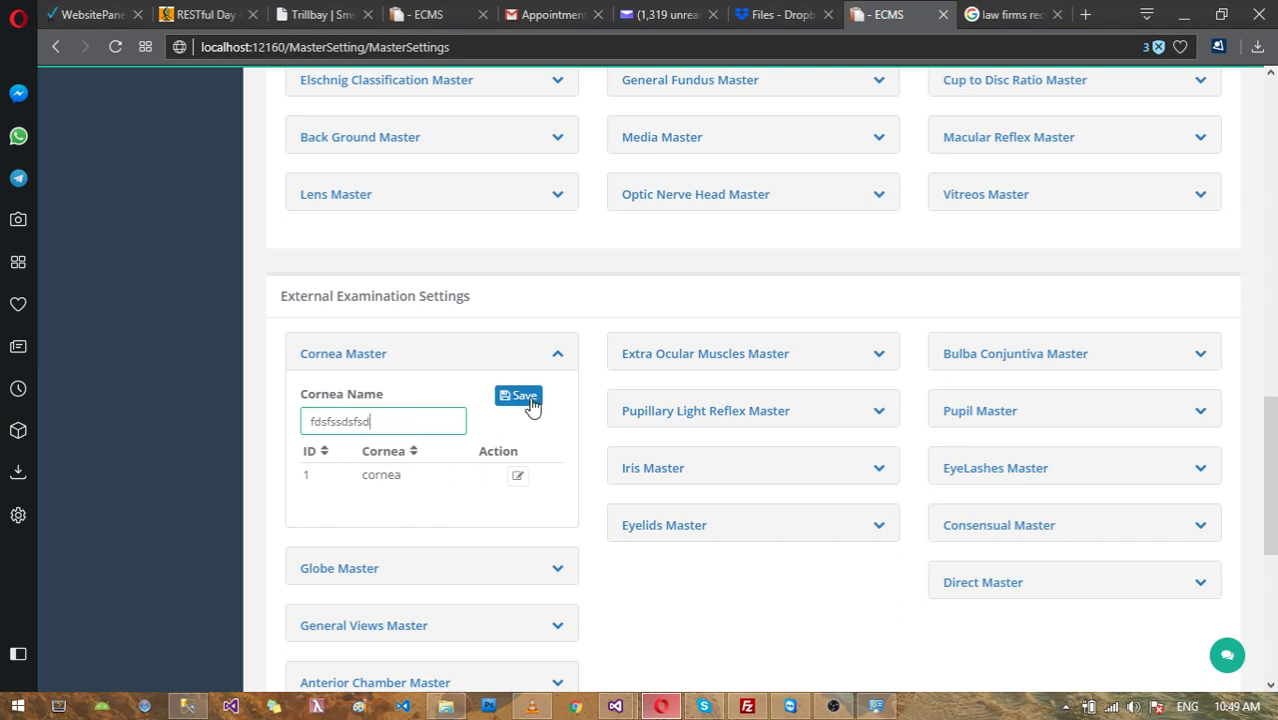
pyautogui.click(657, 476)
pyautogui.scroll(-1, 707, 487)
pyautogui.click(688, 476)
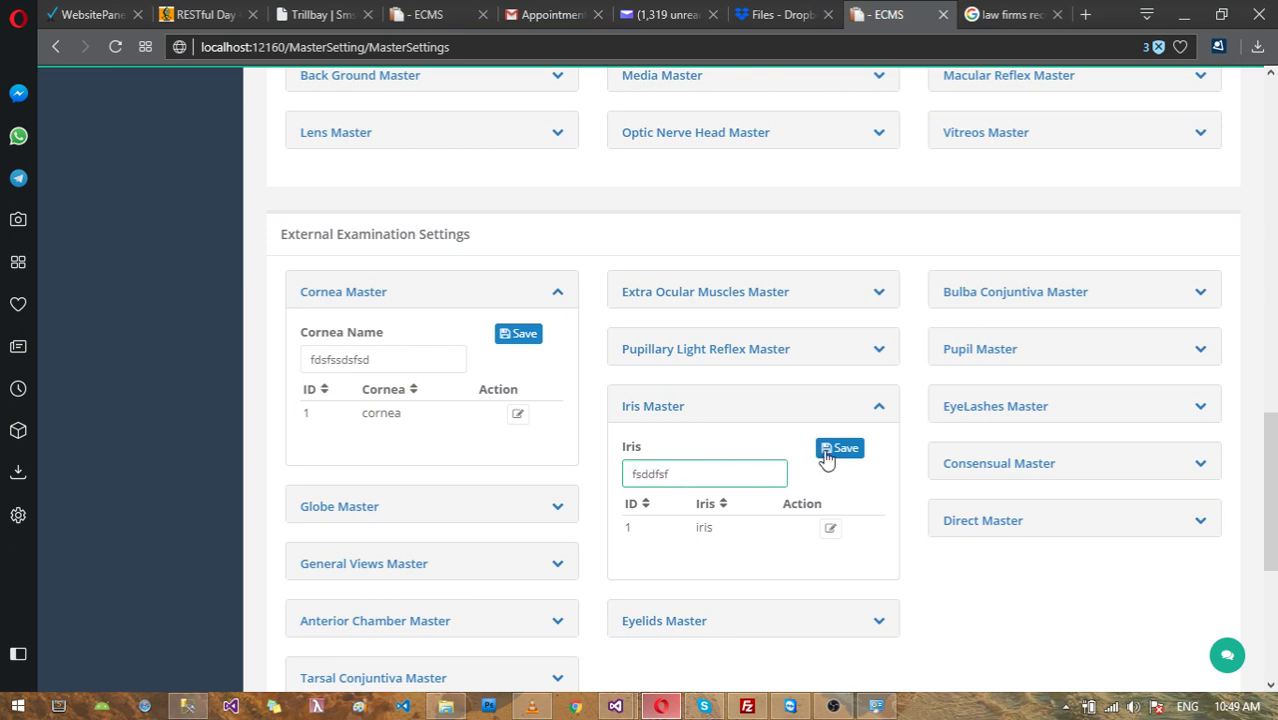
pyautogui.click(357, 291)
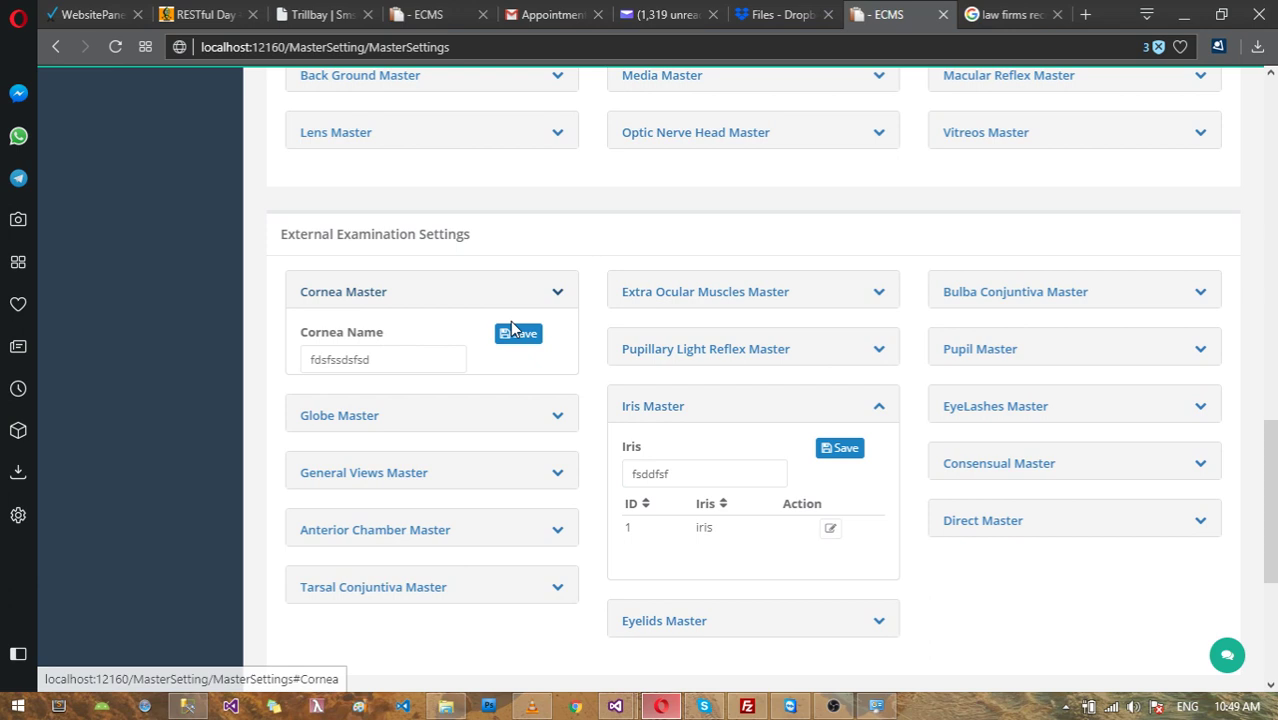
pyautogui.click(632, 406)
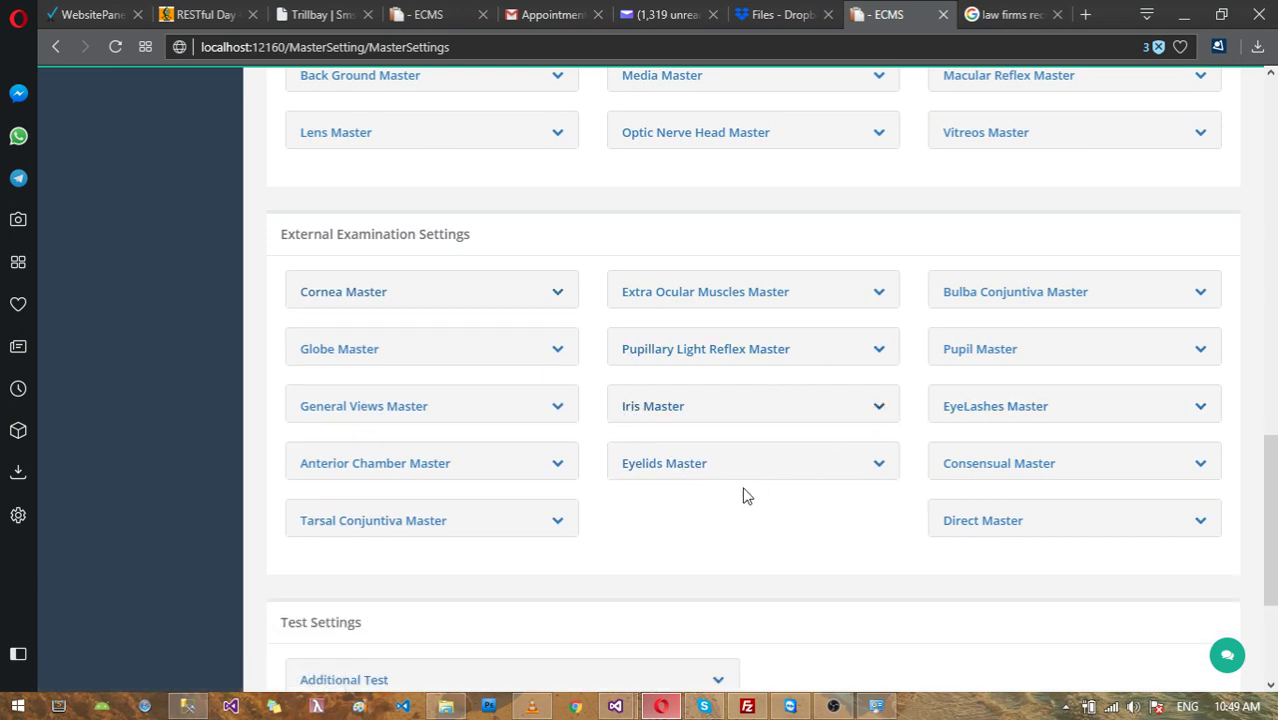
pyautogui.scroll(3, 750, 494)
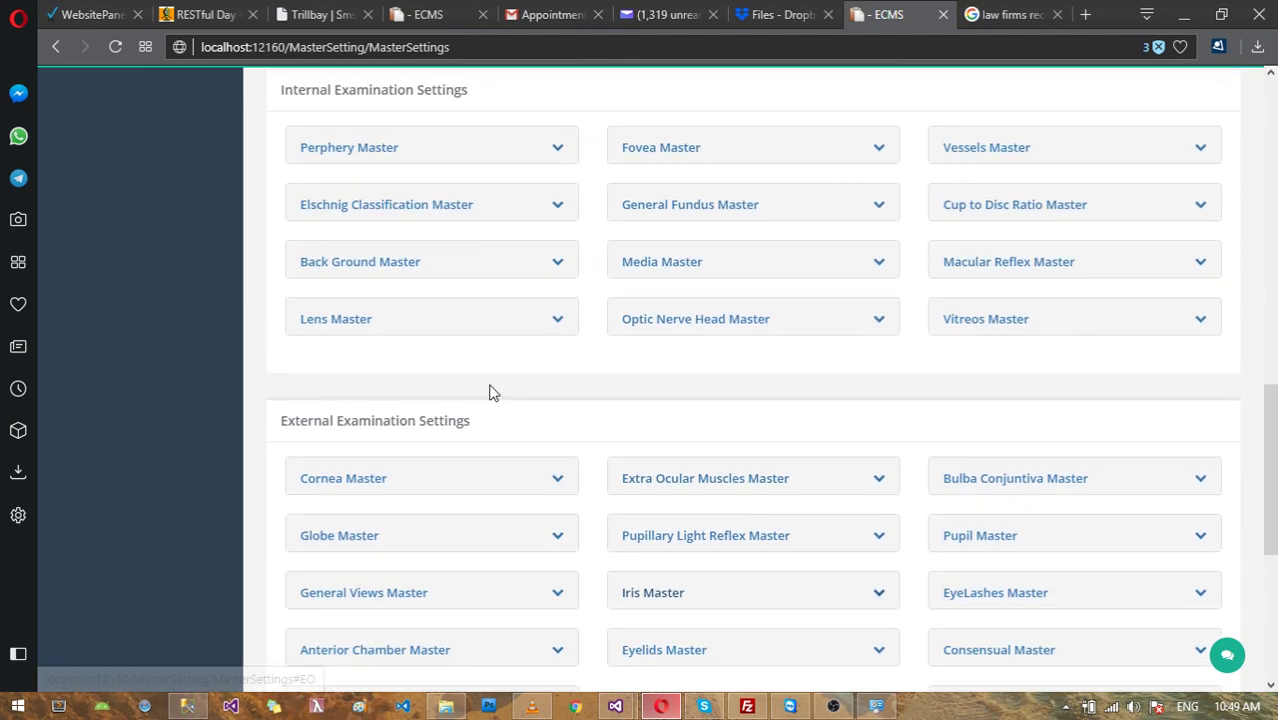
pyautogui.scroll(1, 421, 120)
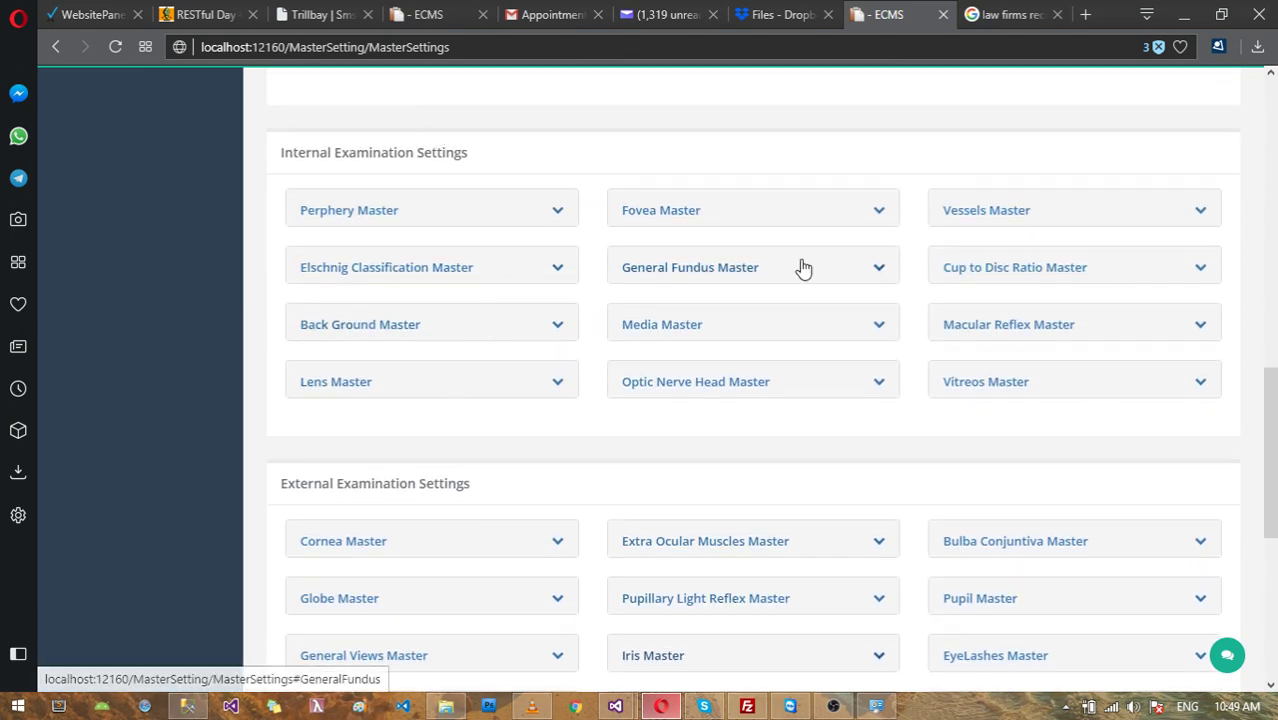
pyautogui.scroll(-4, 800, 275)
pyautogui.scroll(-4, 797, 282)
# Step: Expand the Additional Test list under Test Settings and scroll through it
pyautogui.click(359, 419)
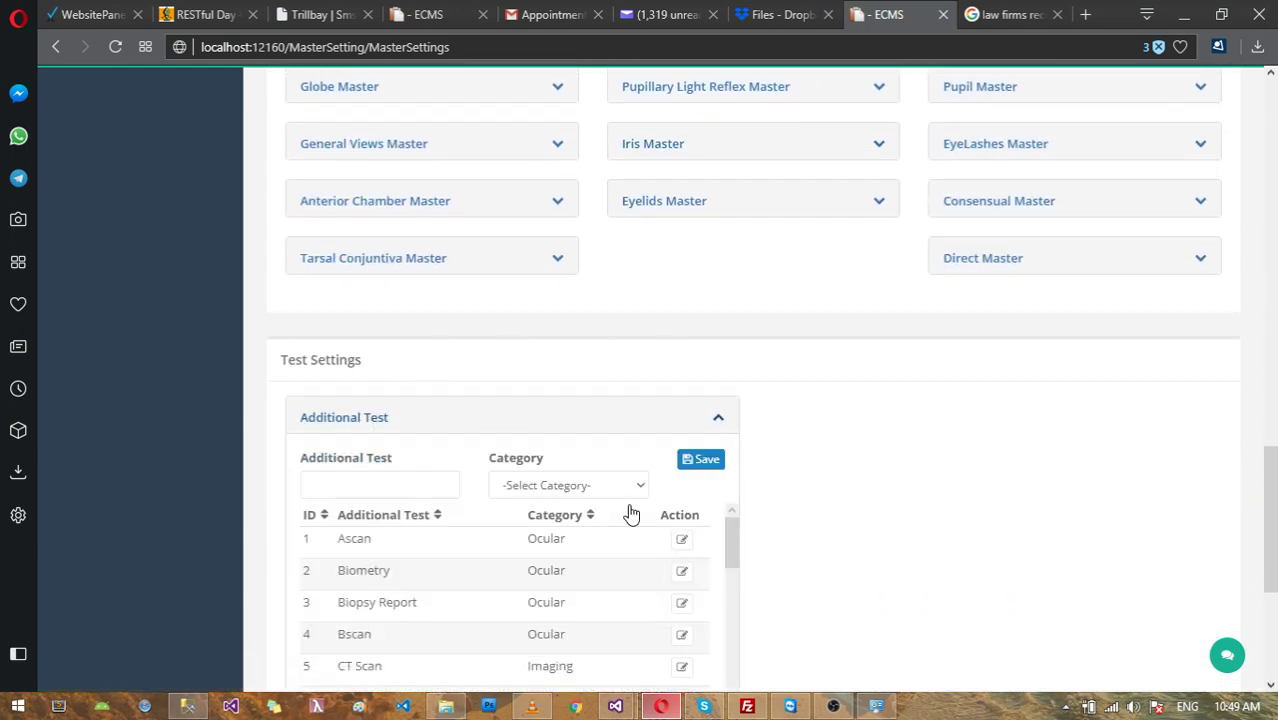
pyautogui.scroll(-2, 640, 505)
pyautogui.scroll(-3, 779, 488)
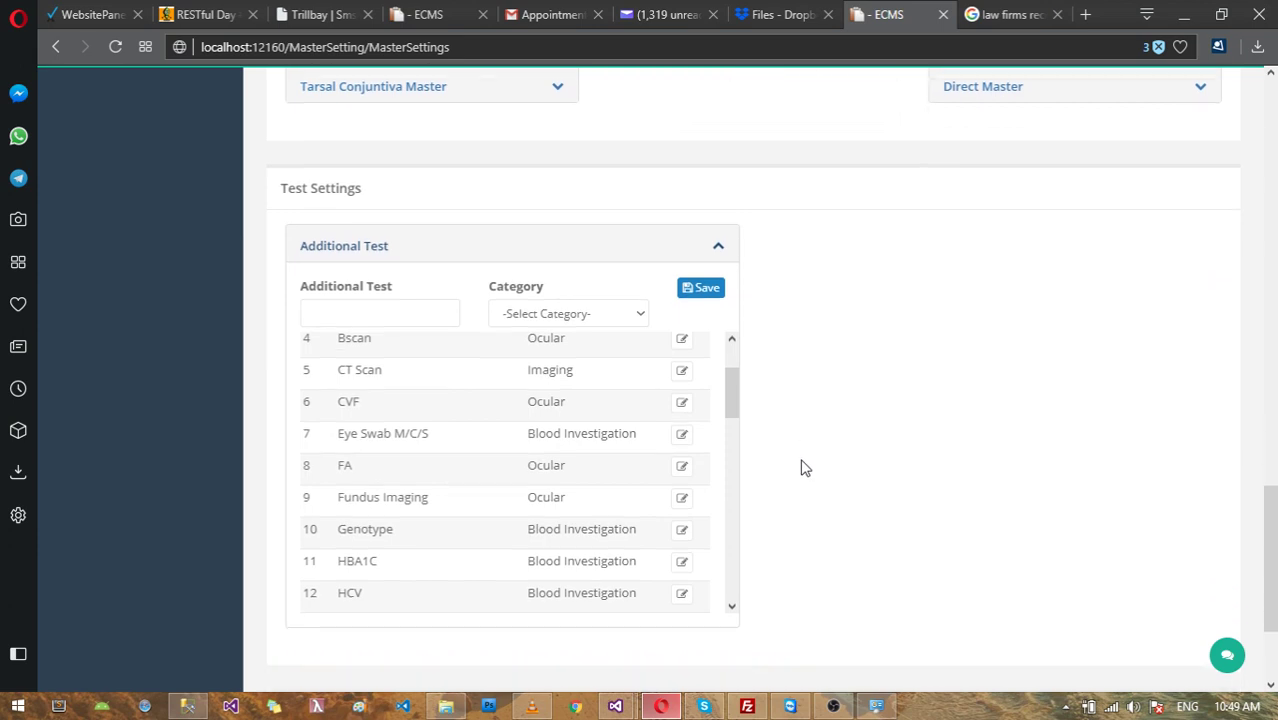
pyautogui.scroll(-1, 804, 468)
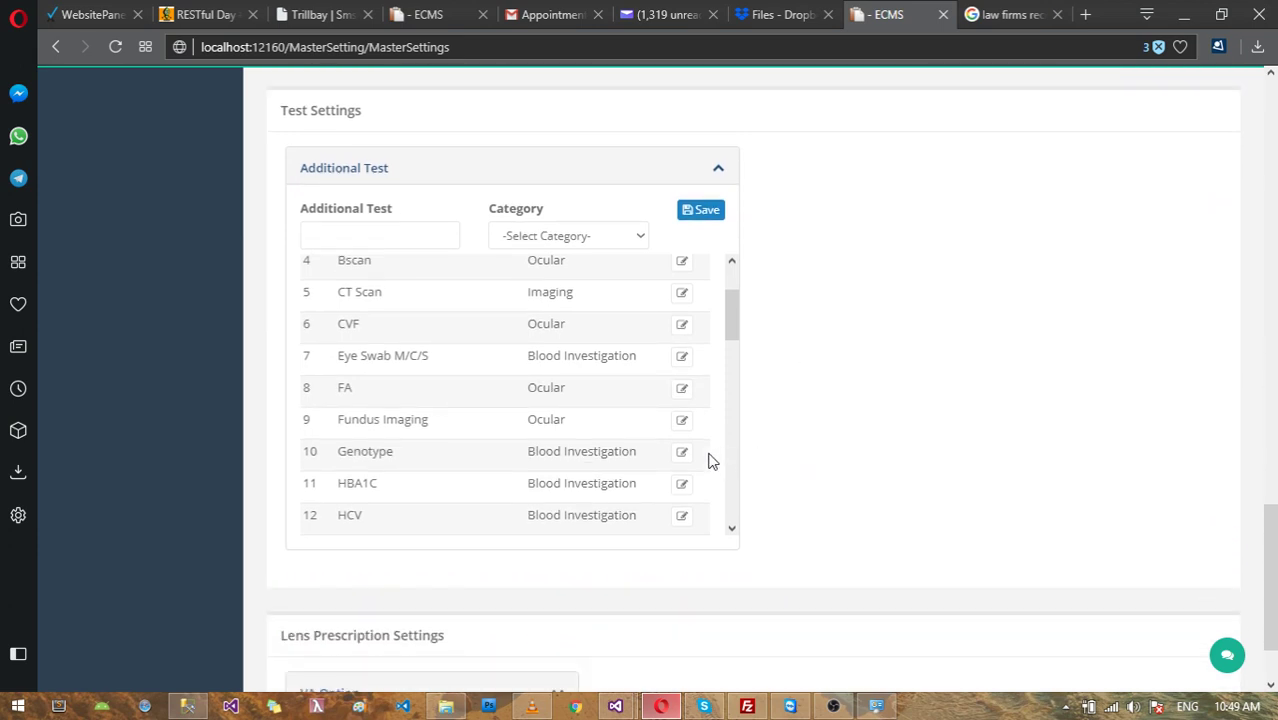
pyautogui.scroll(2, 650, 430)
pyautogui.scroll(2, 520, 320)
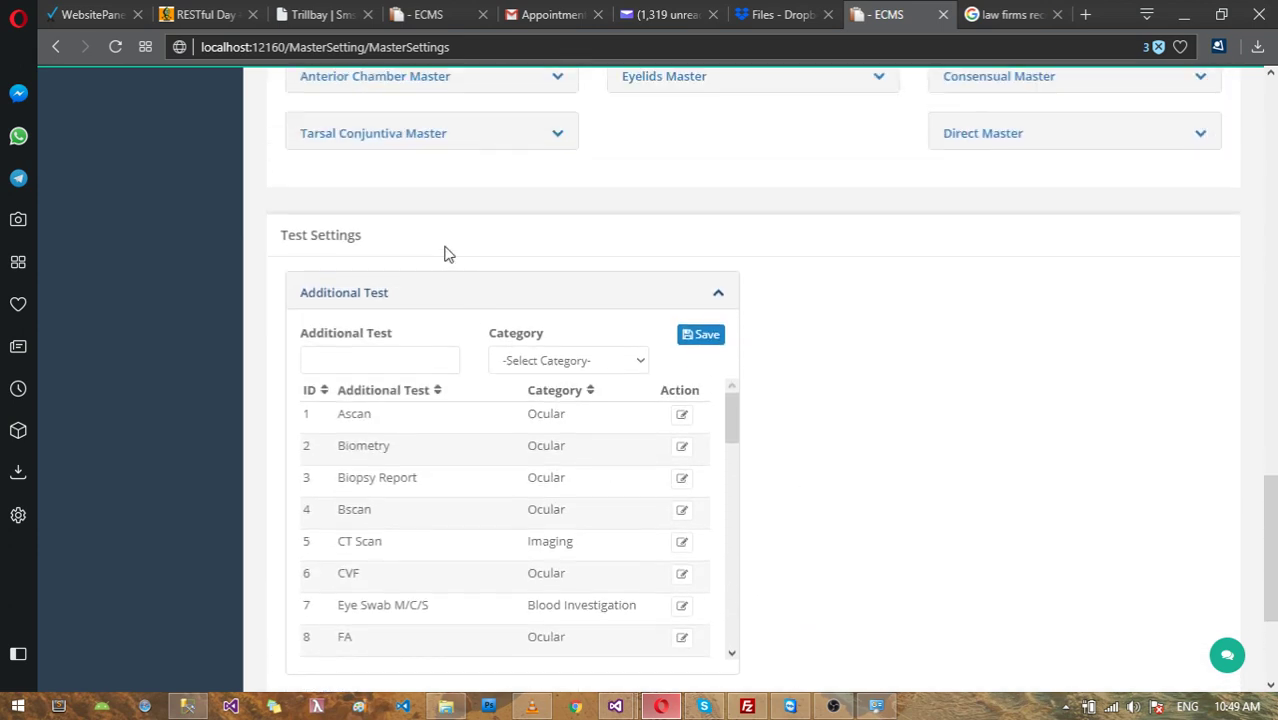
# Step: Open the new test's Category dropdown twice and dismiss it without choosing
pyautogui.click(371, 356)
pyautogui.click(606, 362)
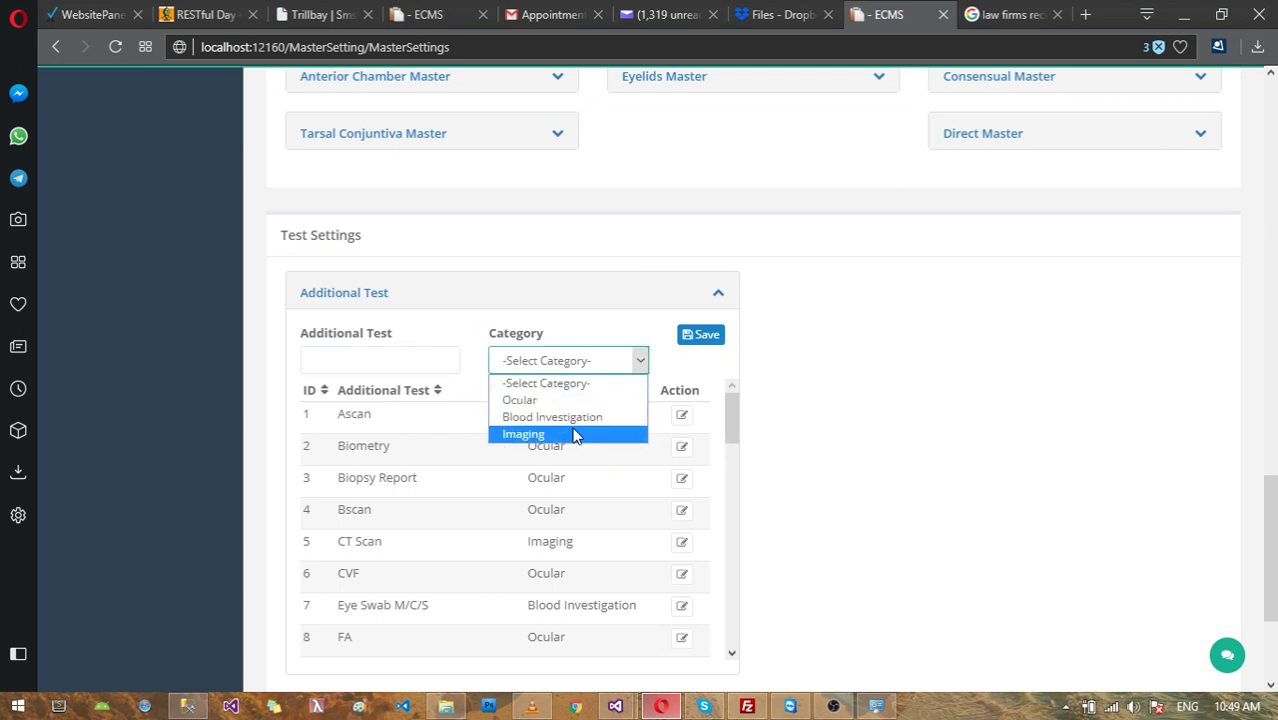
pyautogui.click(362, 363)
pyautogui.click(590, 364)
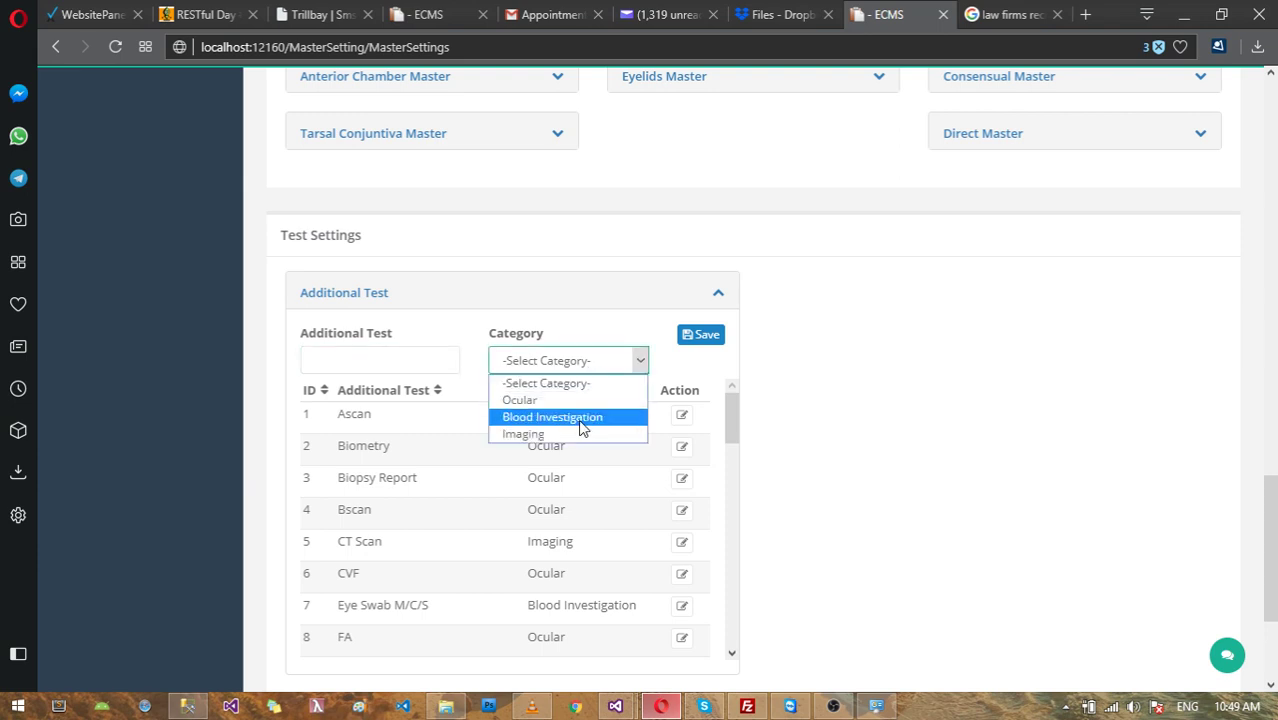
pyautogui.click(827, 320)
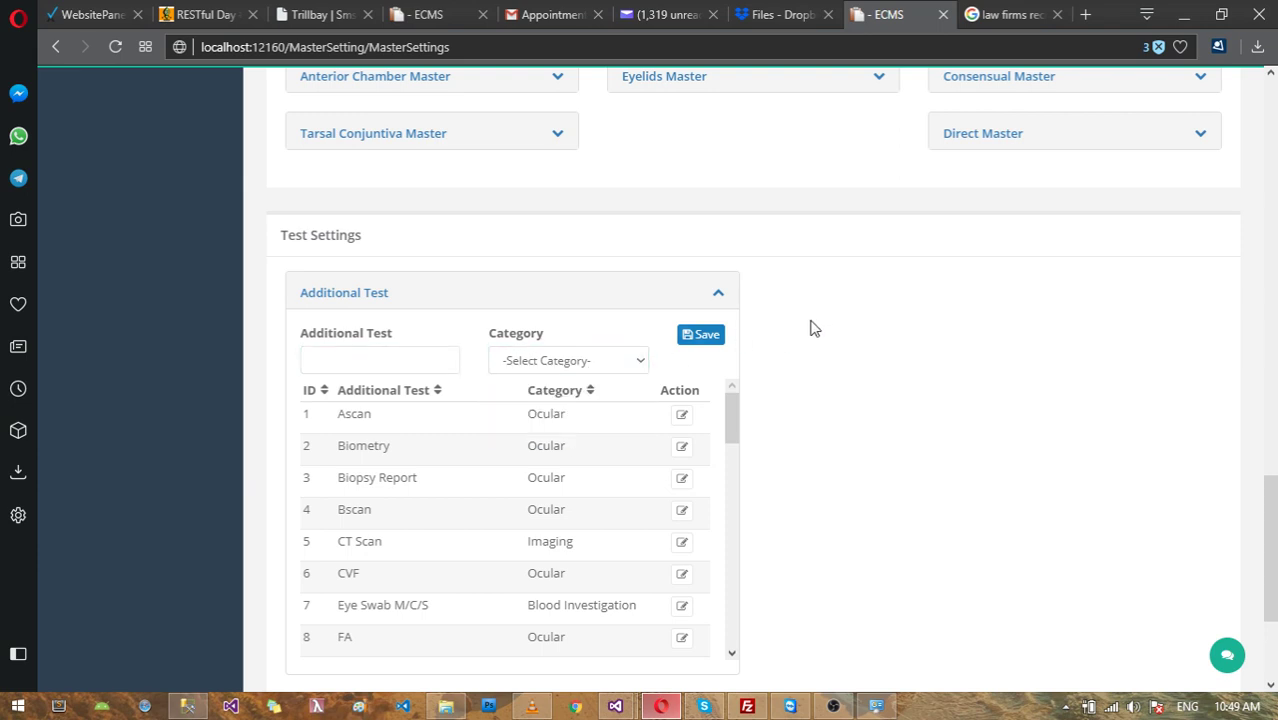
# Step: Scroll the test list down to entry 49, Retina Assessment, and back up
pyautogui.scroll(-2, 665, 420)
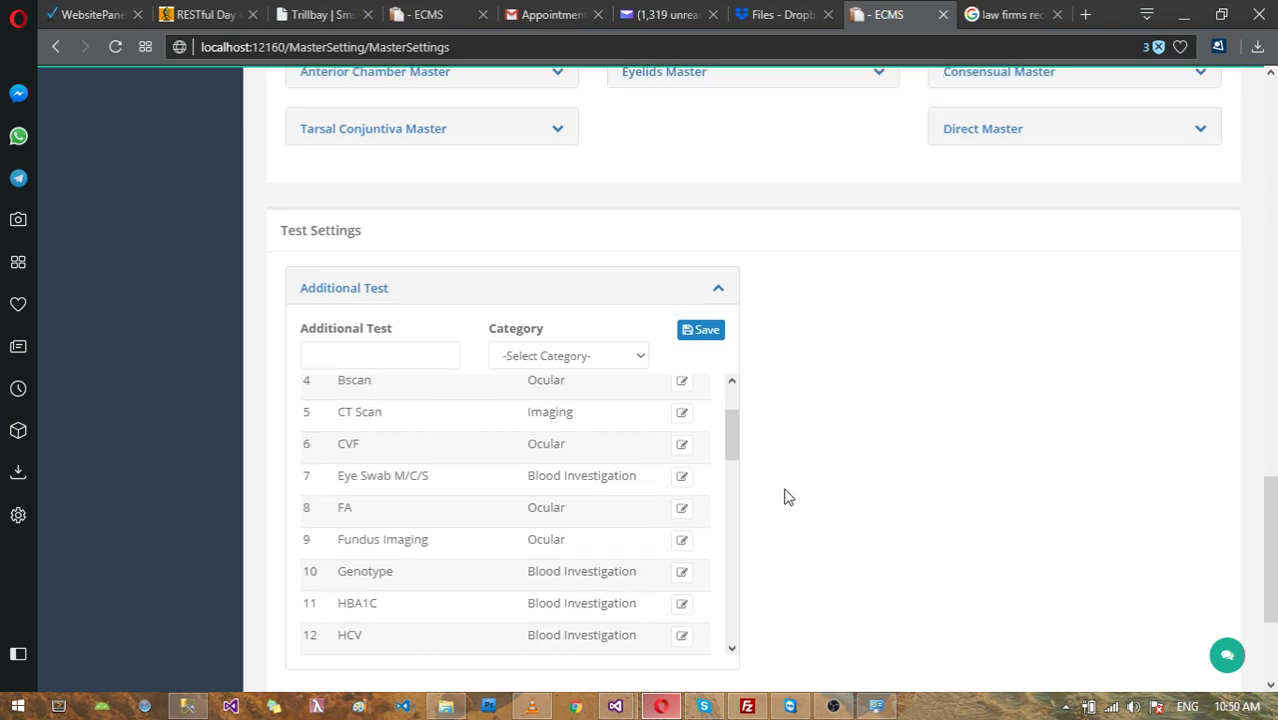
pyautogui.scroll(-1, 797, 488)
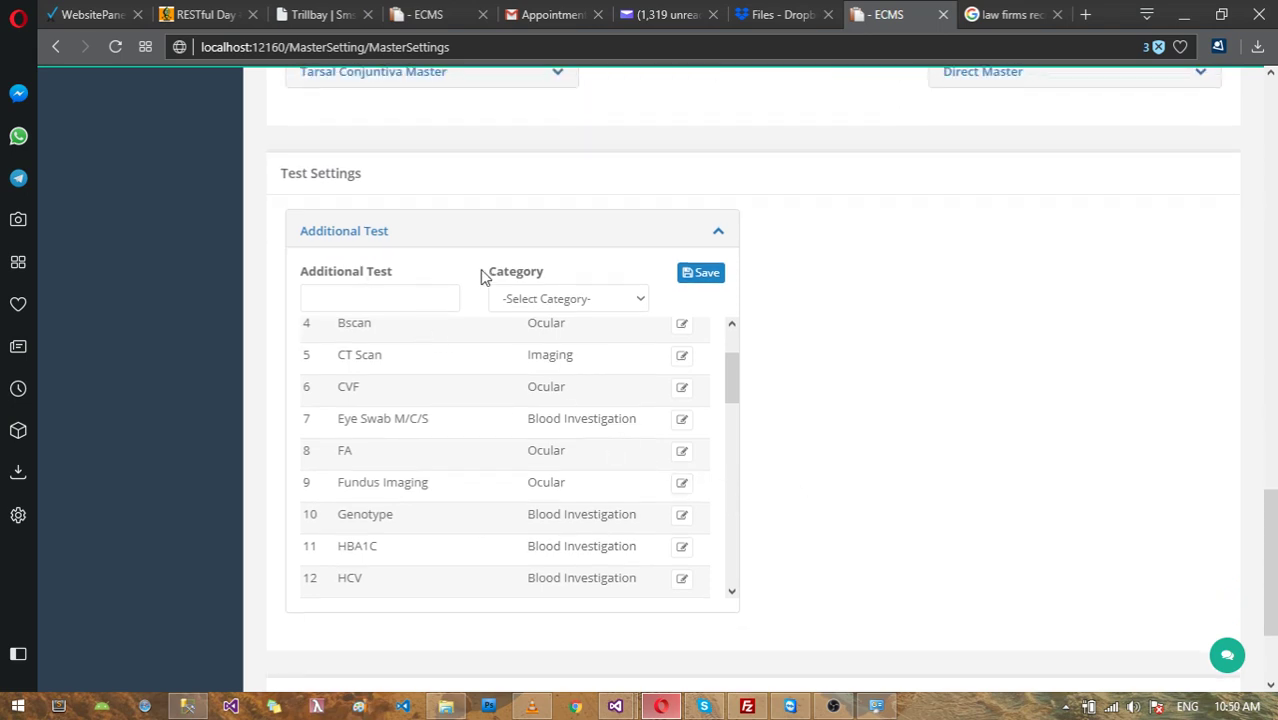
pyautogui.scroll(-6, 520, 365)
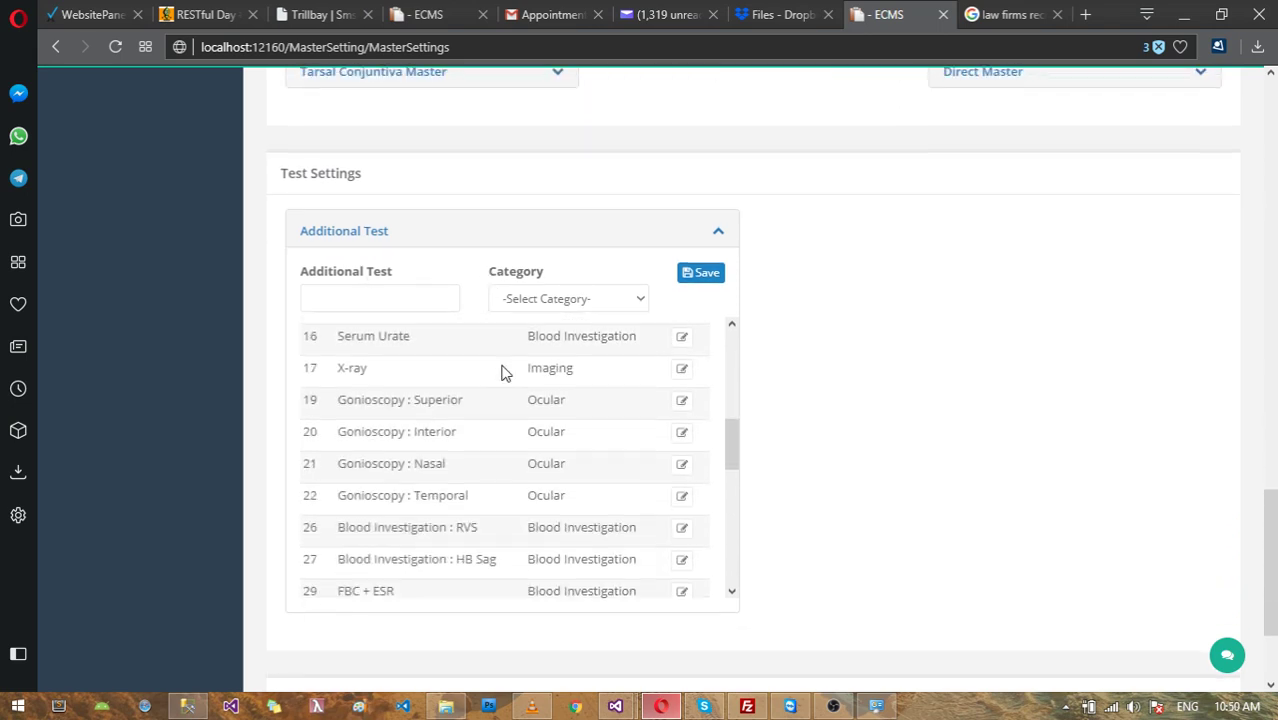
pyautogui.scroll(-10, 503, 372)
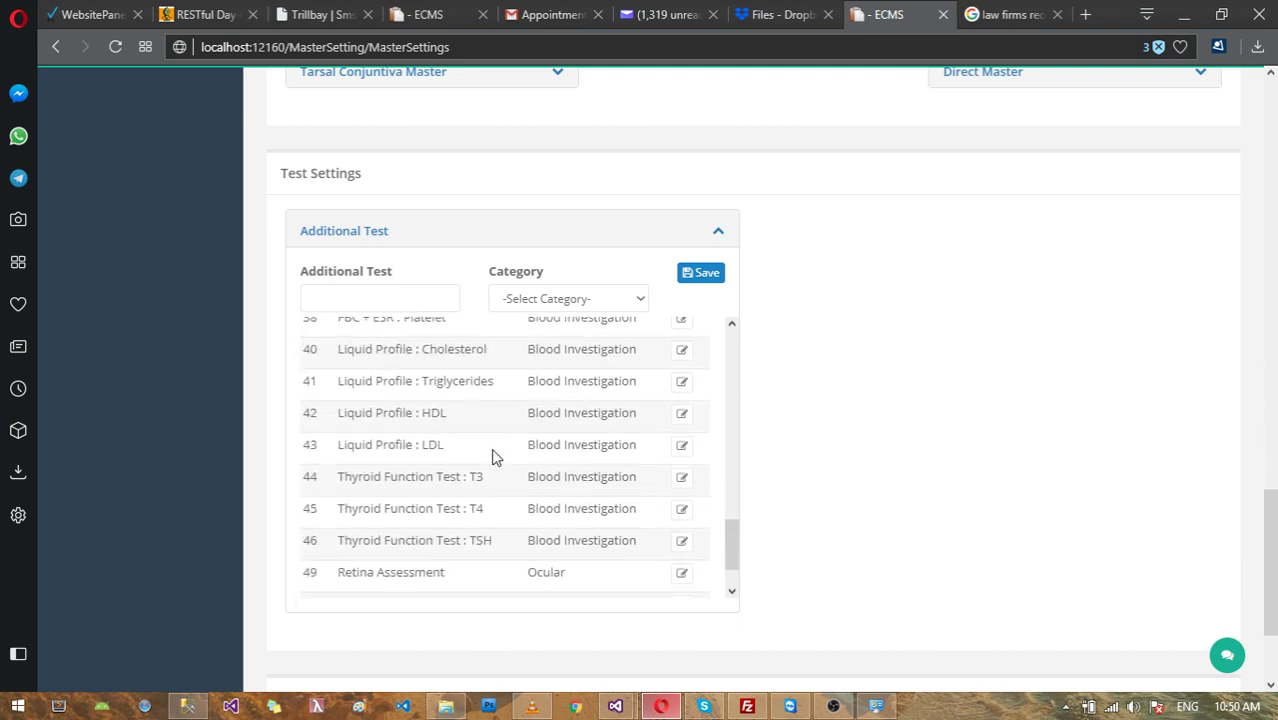
pyautogui.scroll(15, 495, 460)
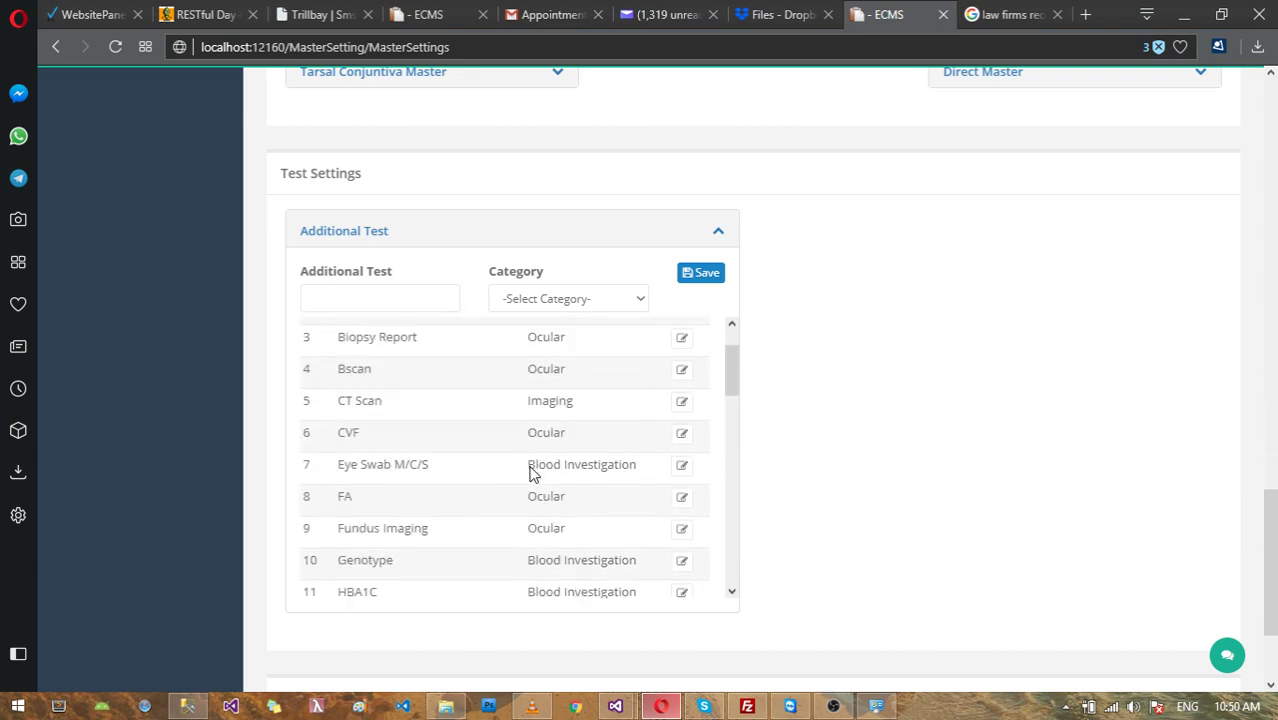
pyautogui.scroll(4, 531, 470)
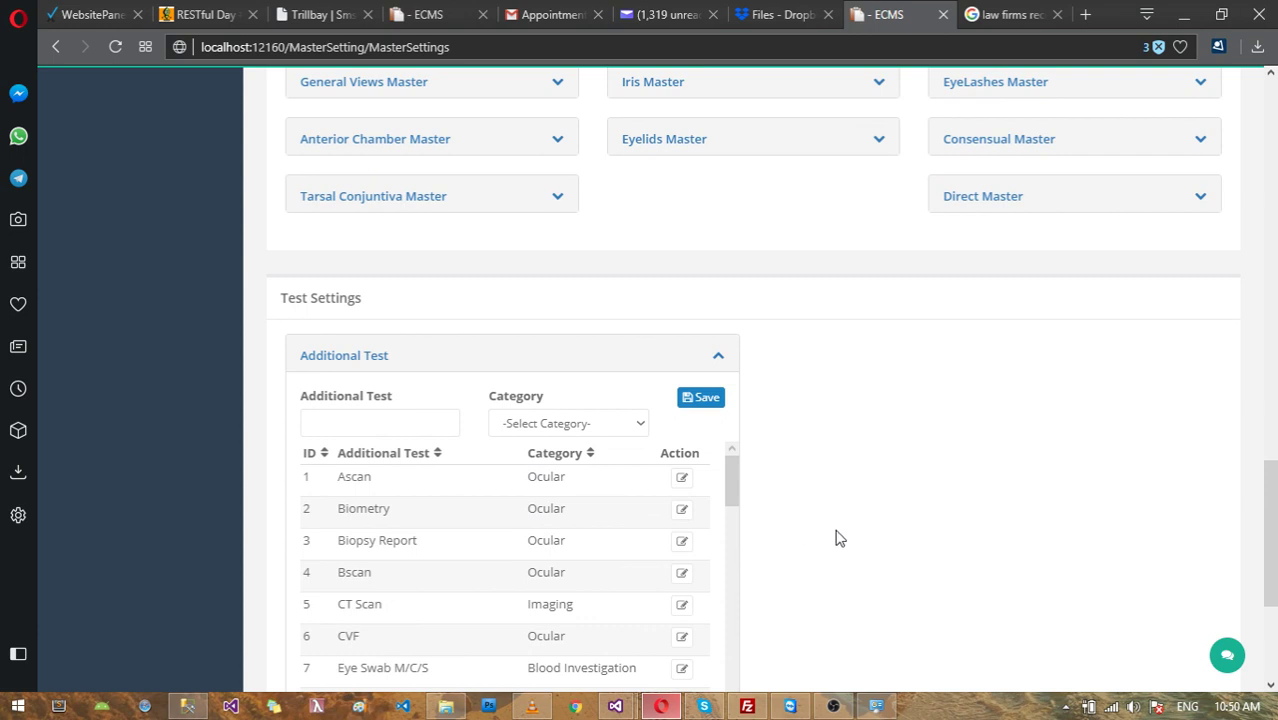
pyautogui.scroll(1, 835, 537)
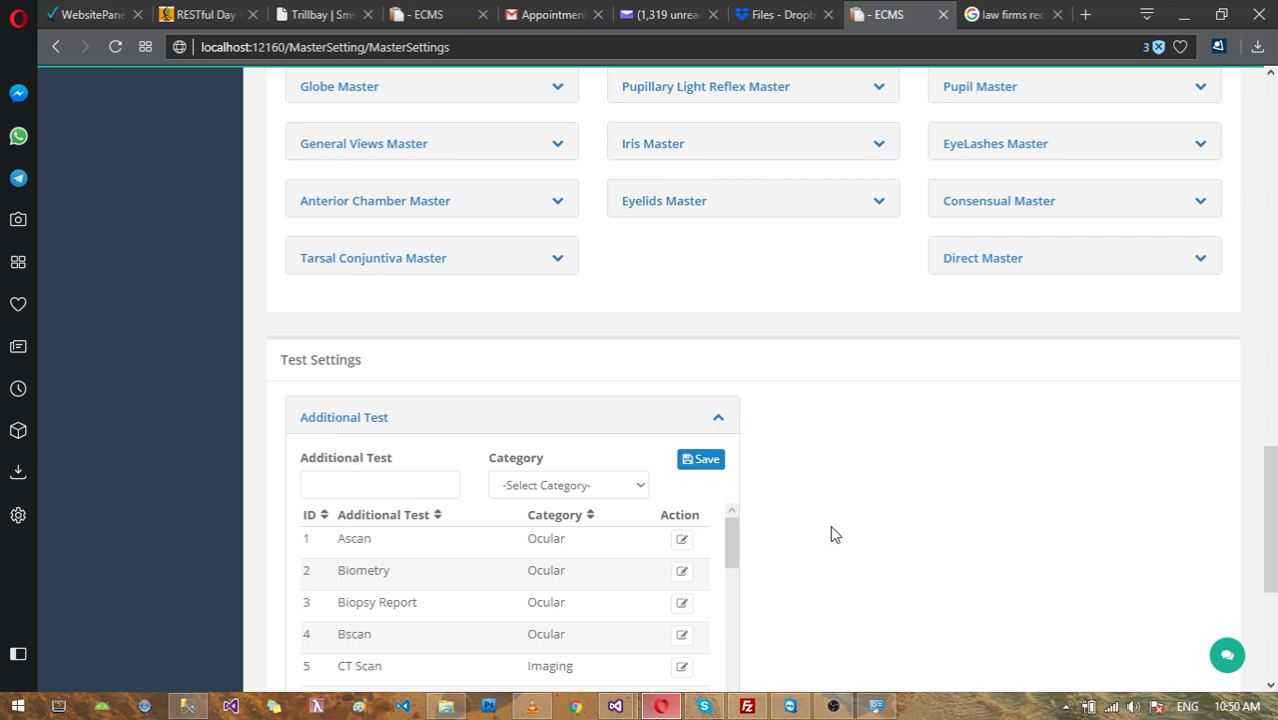
pyautogui.click(371, 421)
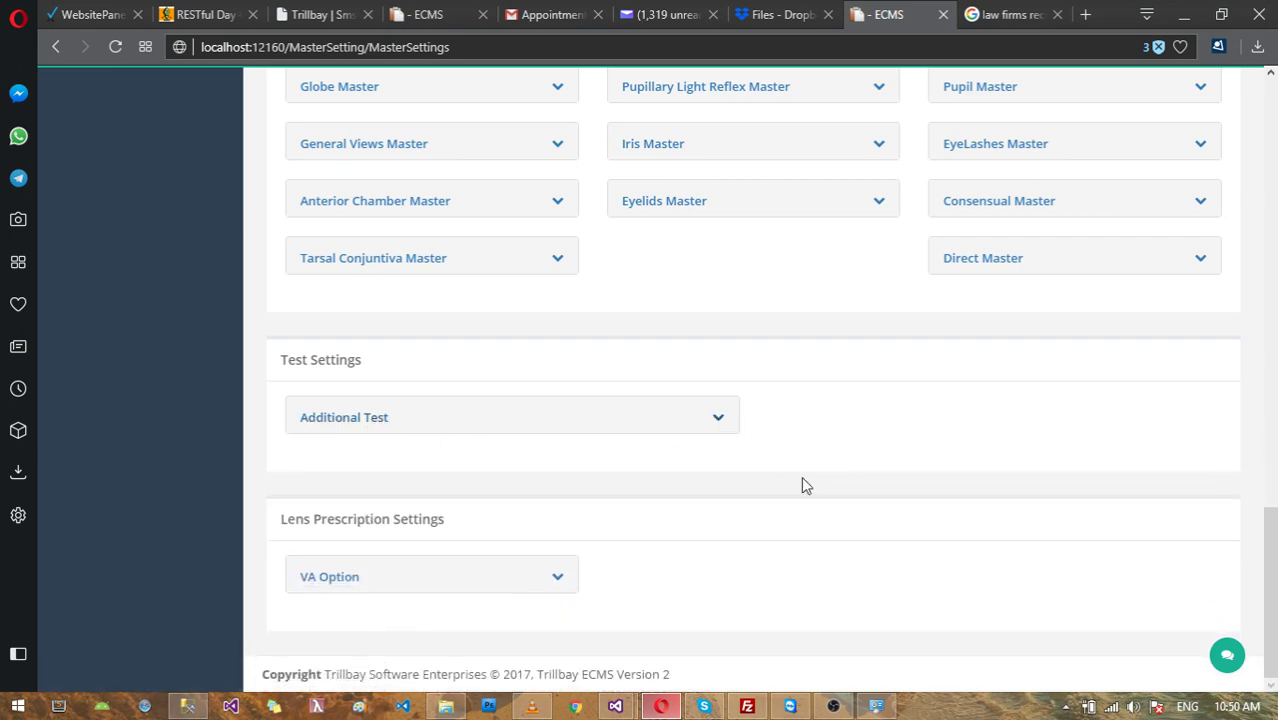
pyautogui.click(359, 584)
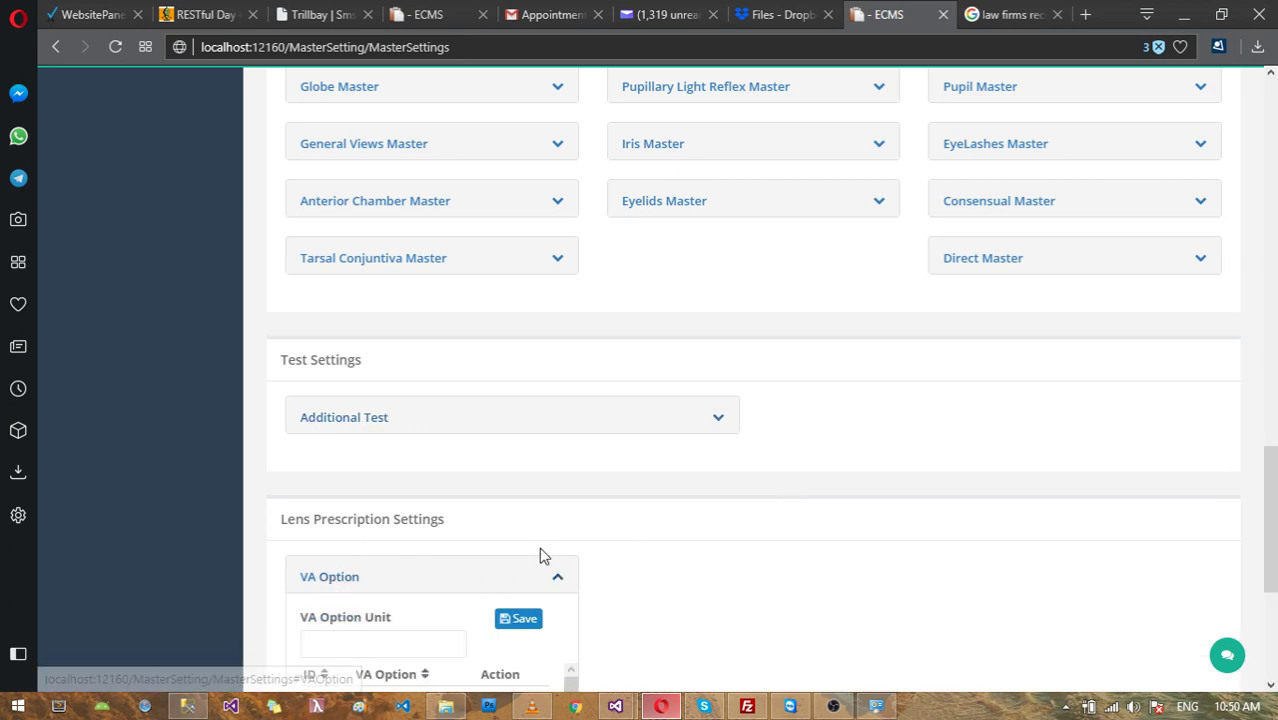
pyautogui.scroll(-4, 530, 543)
pyautogui.scroll(-3, 496, 476)
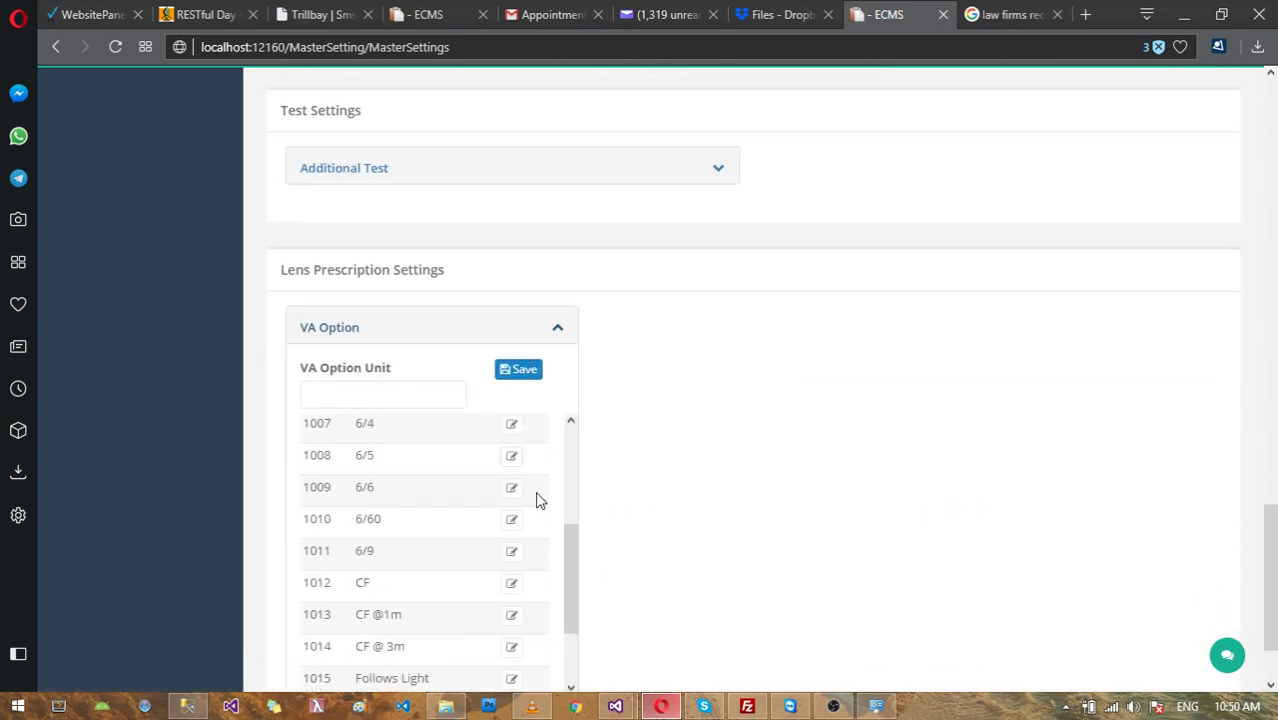
pyautogui.scroll(3, 536, 496)
pyautogui.scroll(3, 625, 400)
pyautogui.scroll(-4, 600, 385)
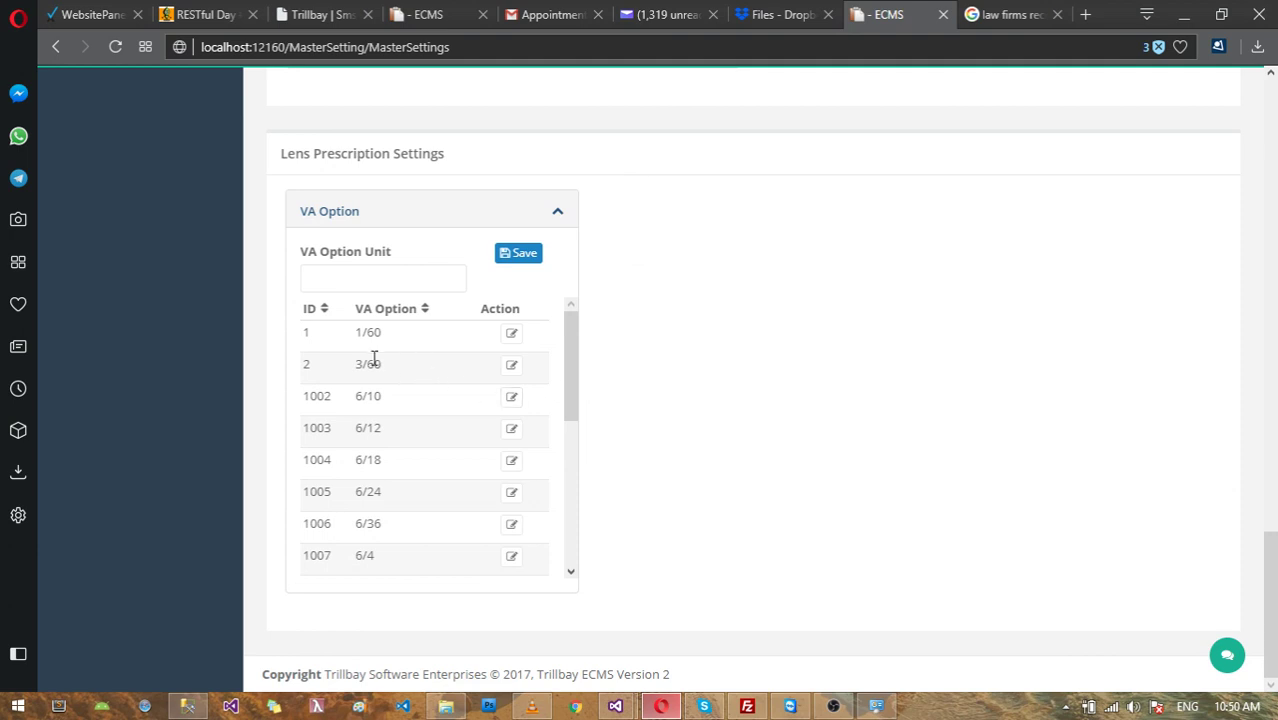
pyautogui.scroll(-3, 403, 381)
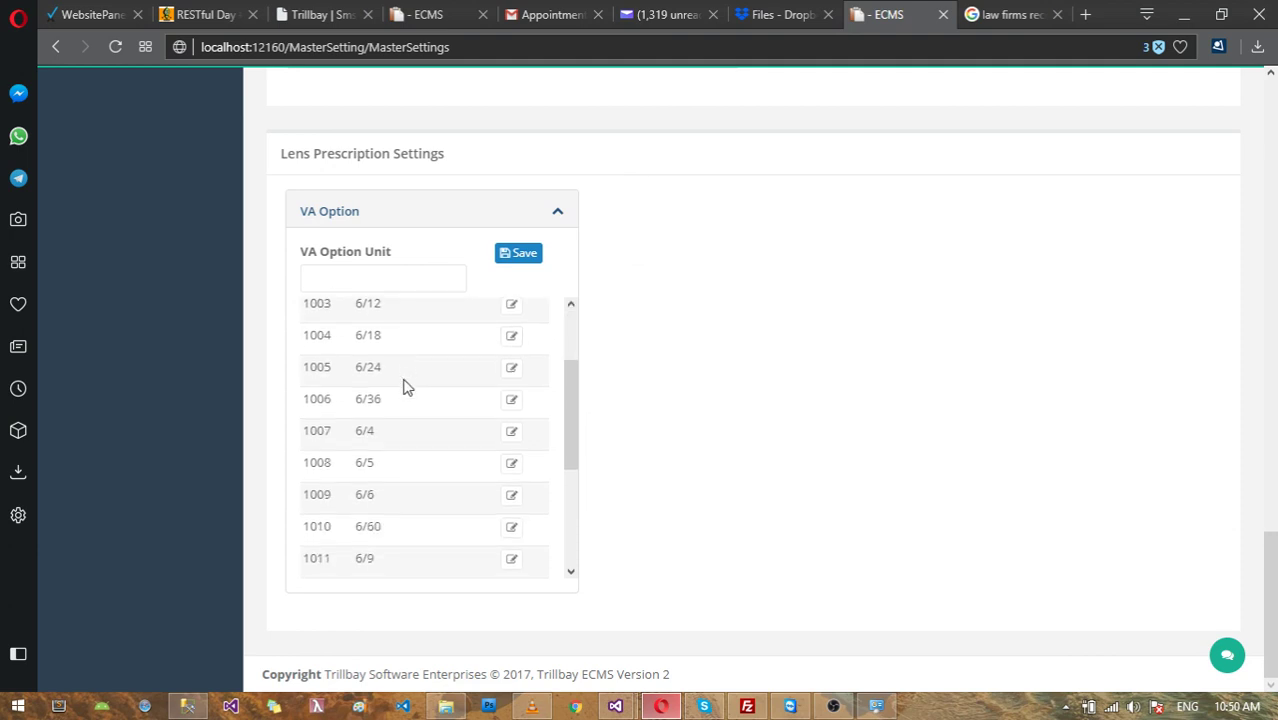
pyautogui.scroll(-2, 404, 390)
pyautogui.scroll(3, 424, 398)
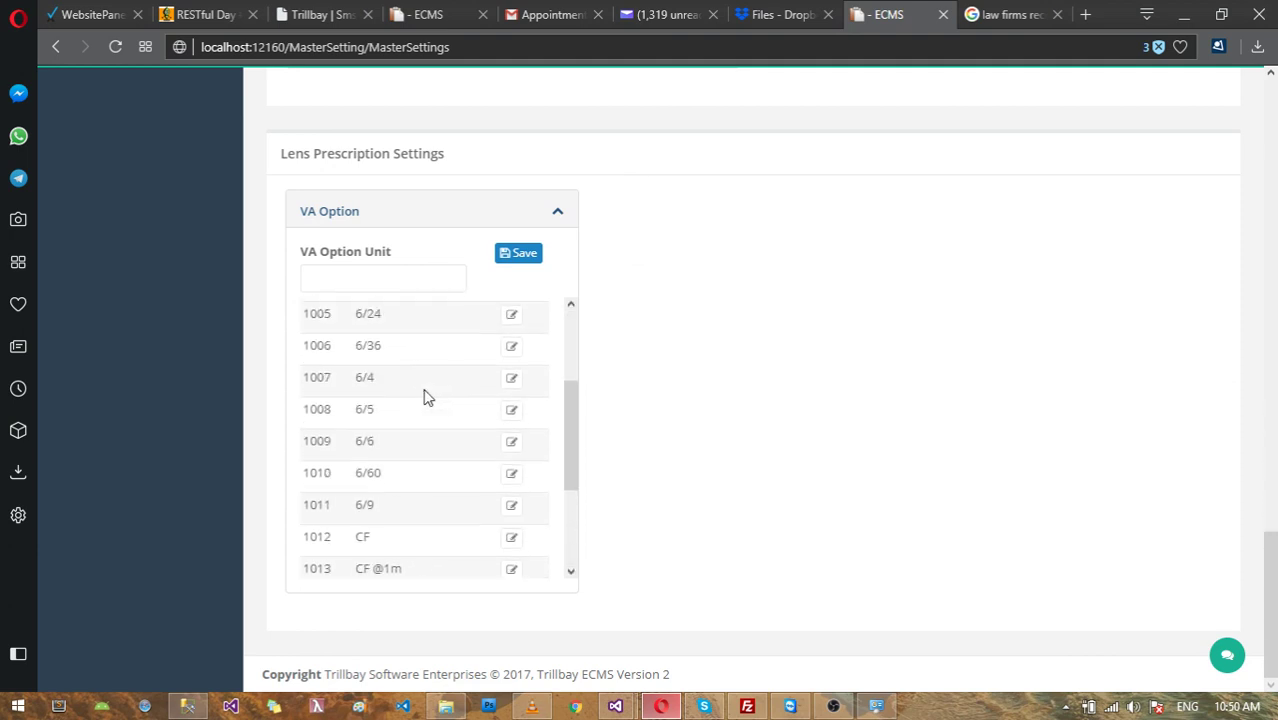
pyautogui.scroll(4, 424, 398)
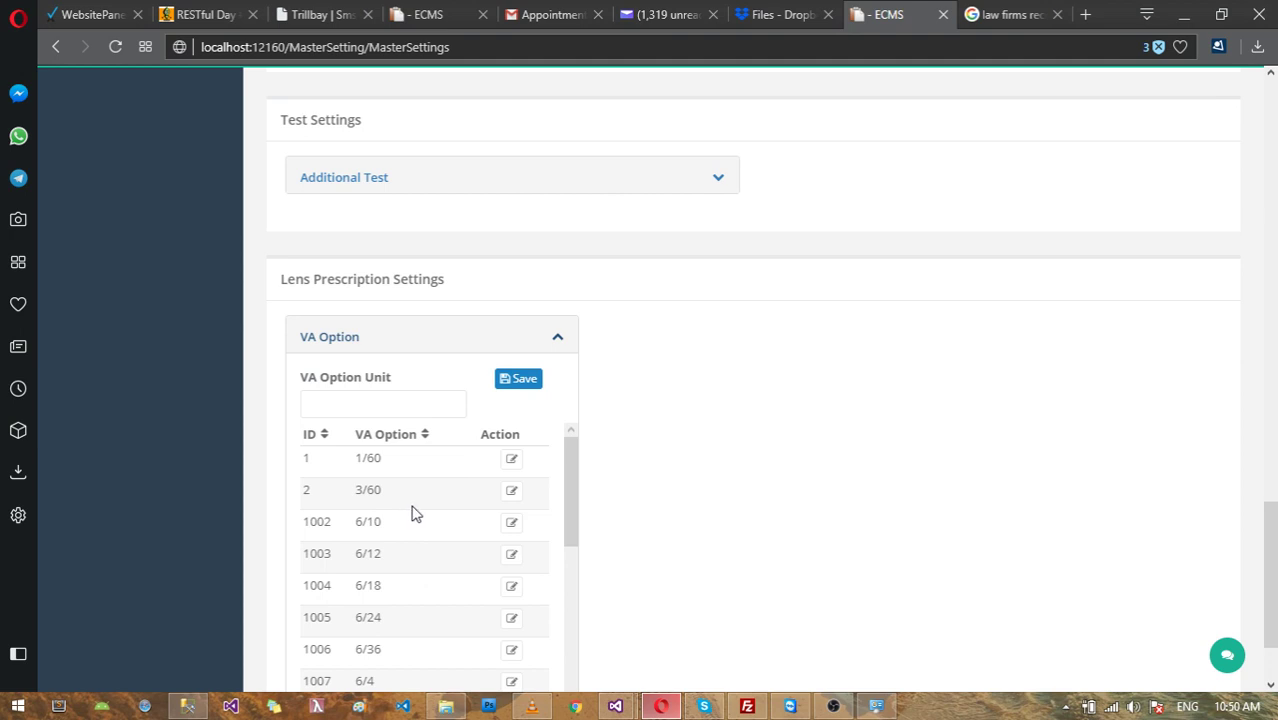
pyautogui.scroll(5, 416, 513)
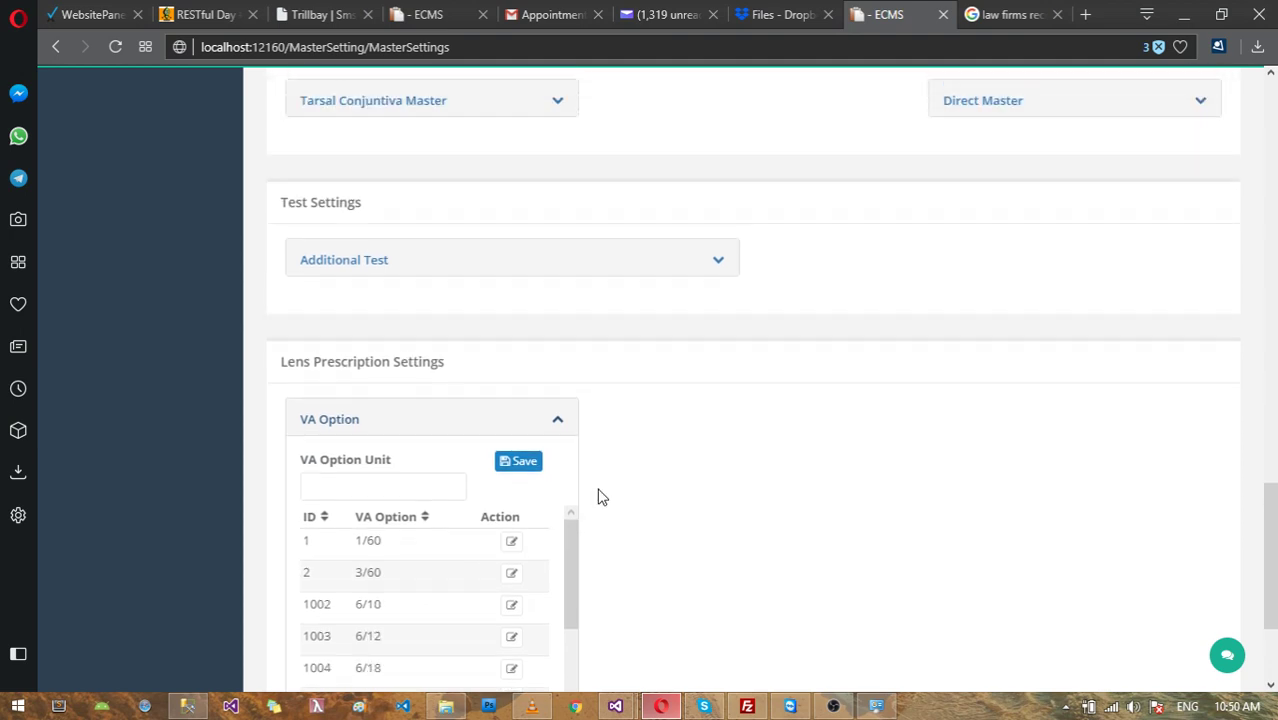
pyautogui.scroll(5, 800, 443)
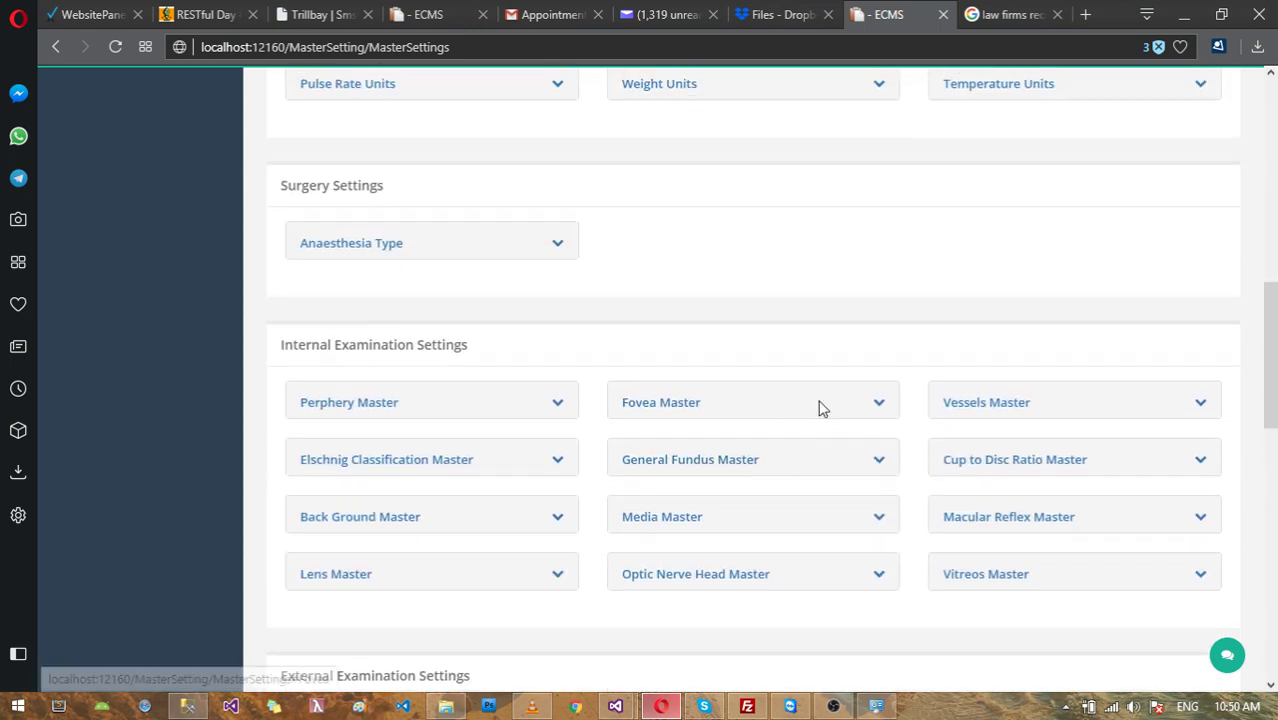
# Step: Expand Services Details and scroll through the services and their charges
pyautogui.scroll(3, 818, 405)
pyautogui.scroll(2, 800, 445)
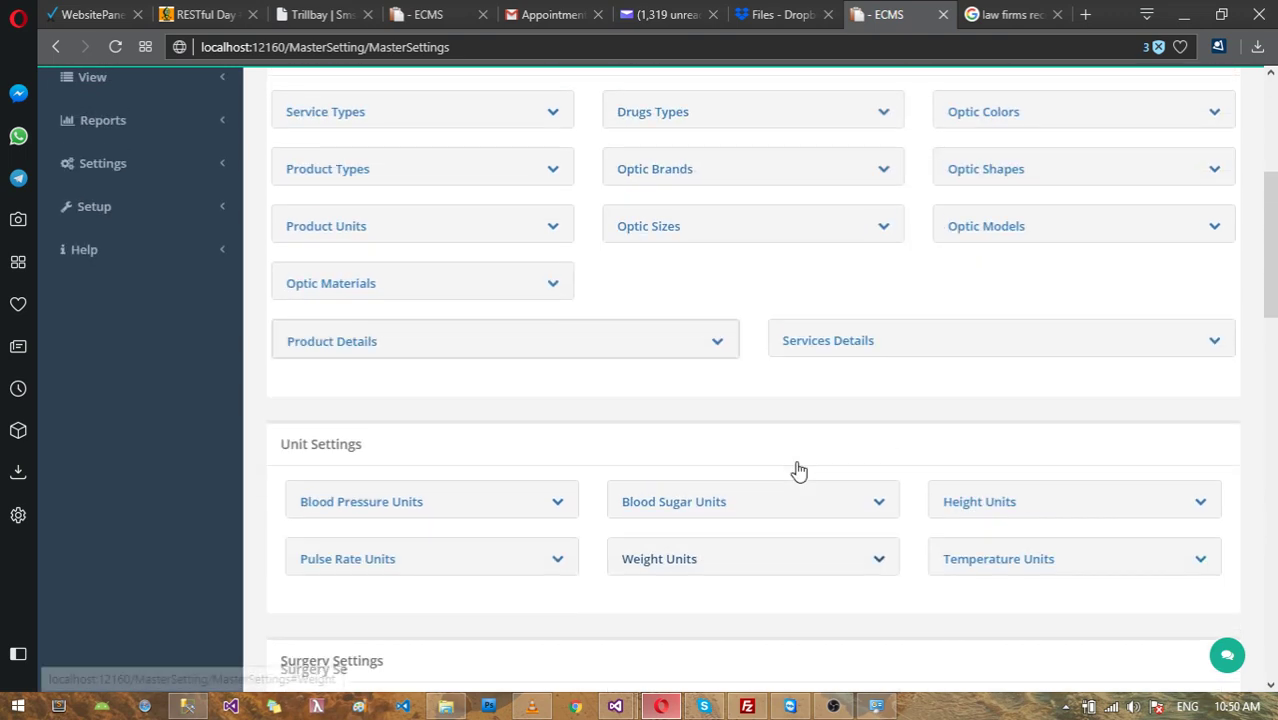
pyautogui.scroll(4, 806, 470)
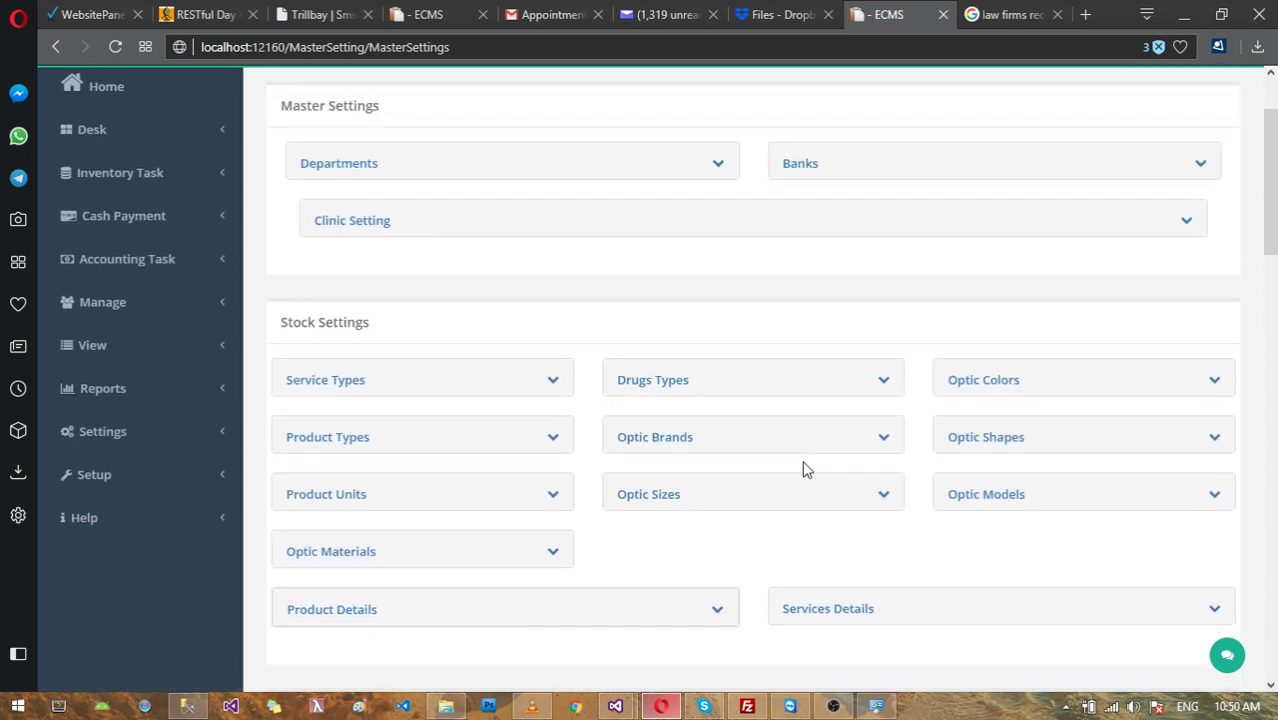
pyautogui.scroll(-1, 806, 466)
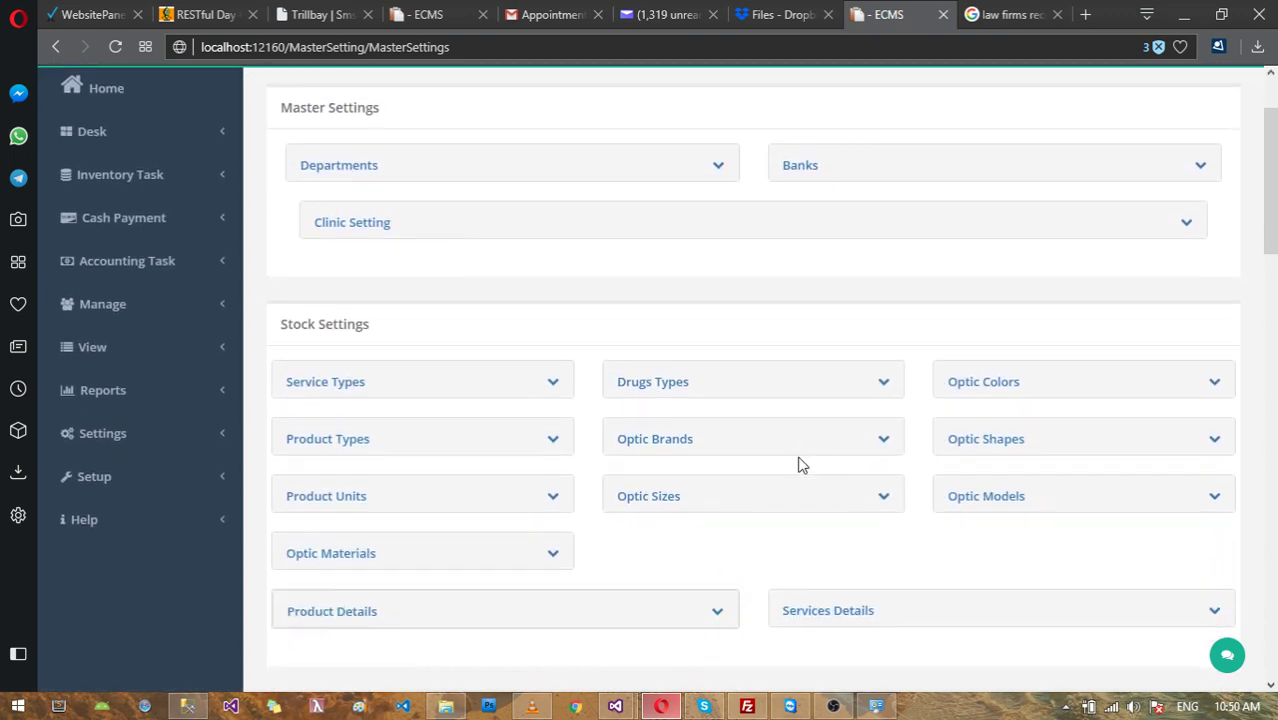
pyautogui.scroll(-2, 420, 250)
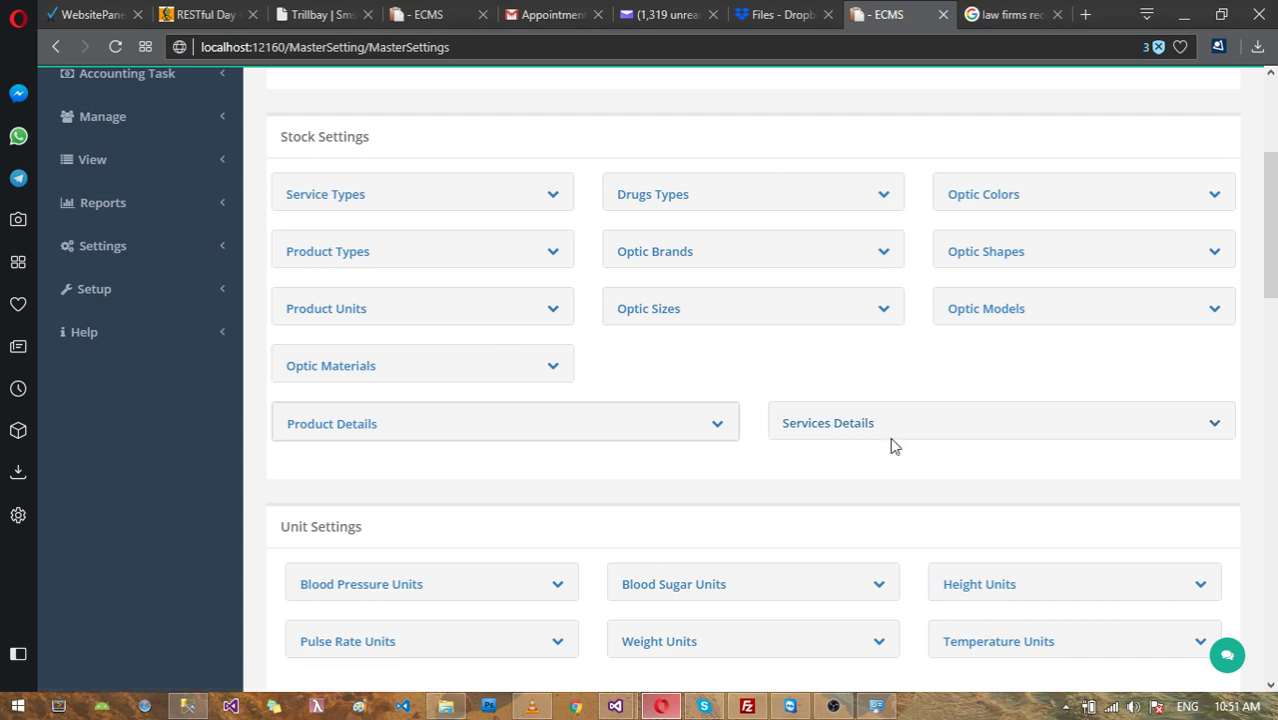
pyautogui.click(866, 432)
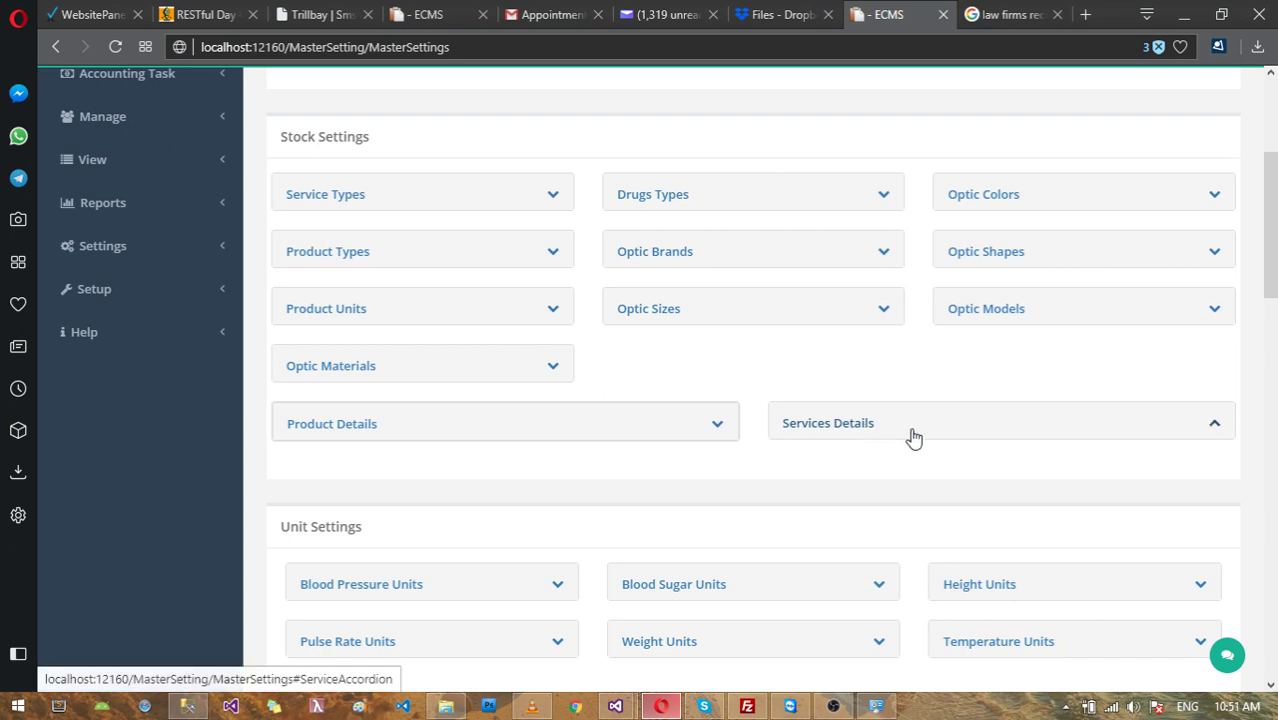
pyautogui.scroll(-2, 920, 440)
pyautogui.scroll(-4, 933, 417)
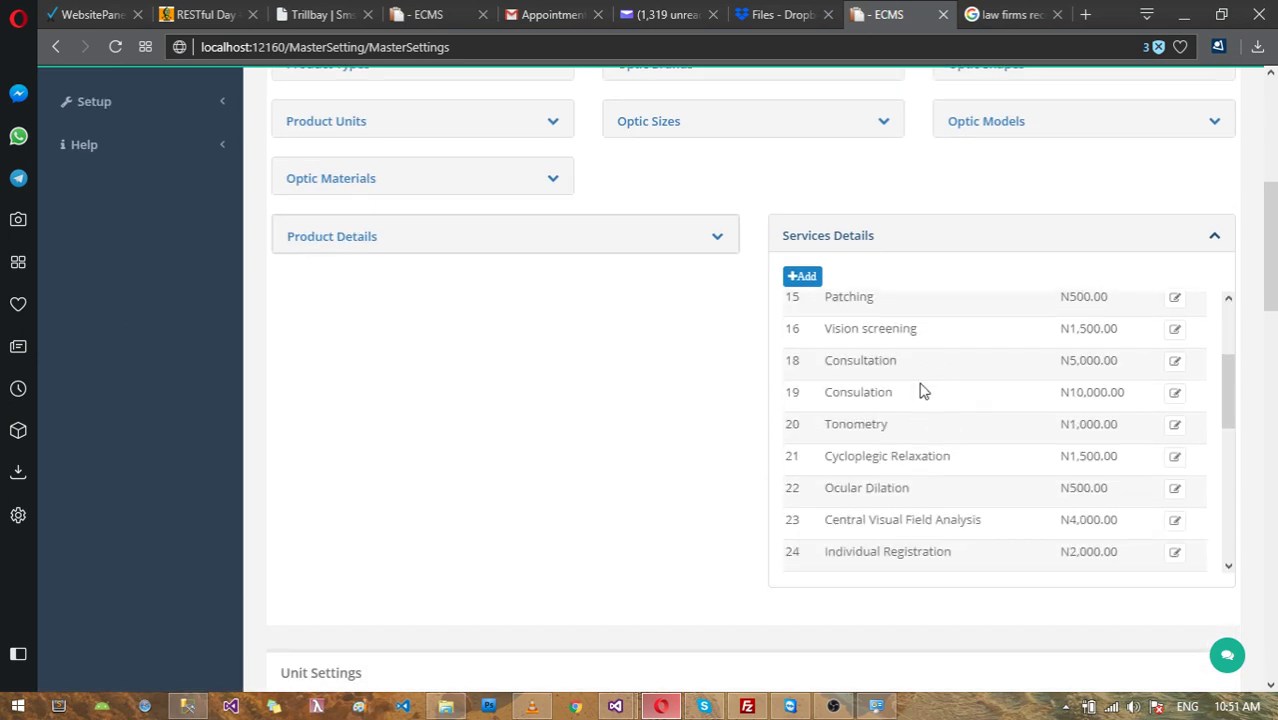
pyautogui.scroll(-6, 940, 470)
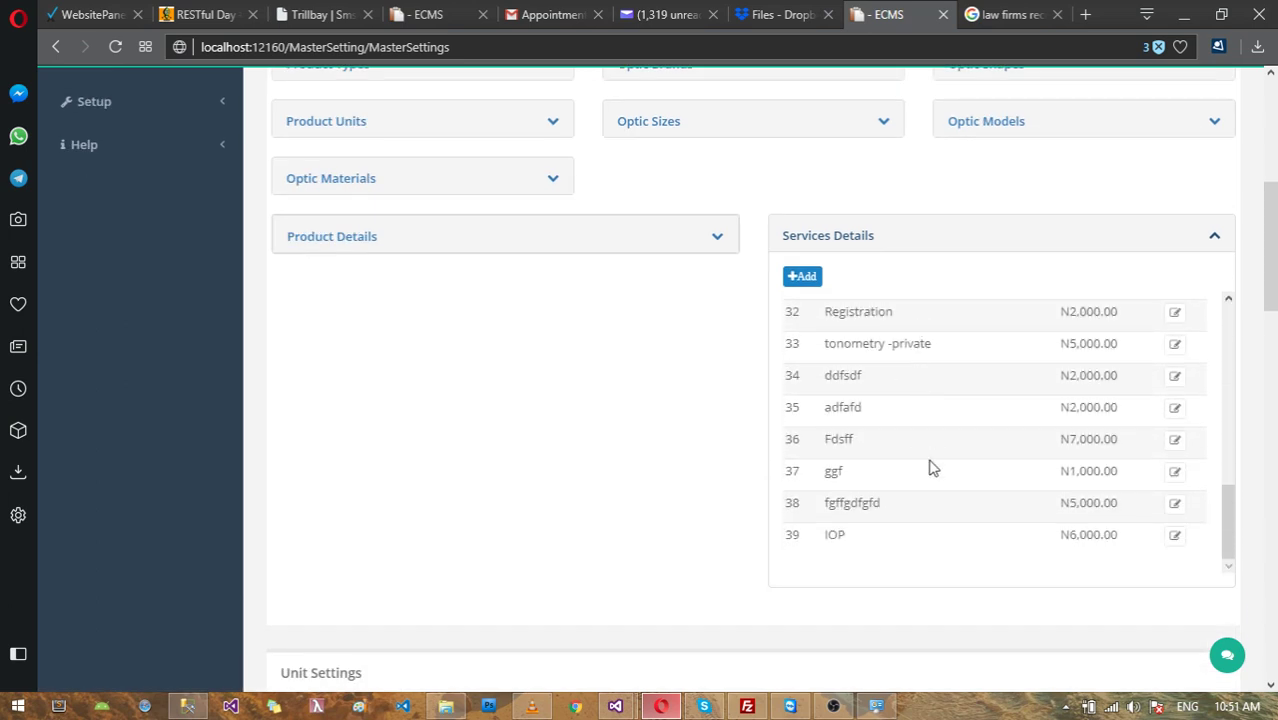
# Step: Review the list to entry 39 (IOP at N6,000.00), then collapse Services Details
pyautogui.scroll(8, 945, 367)
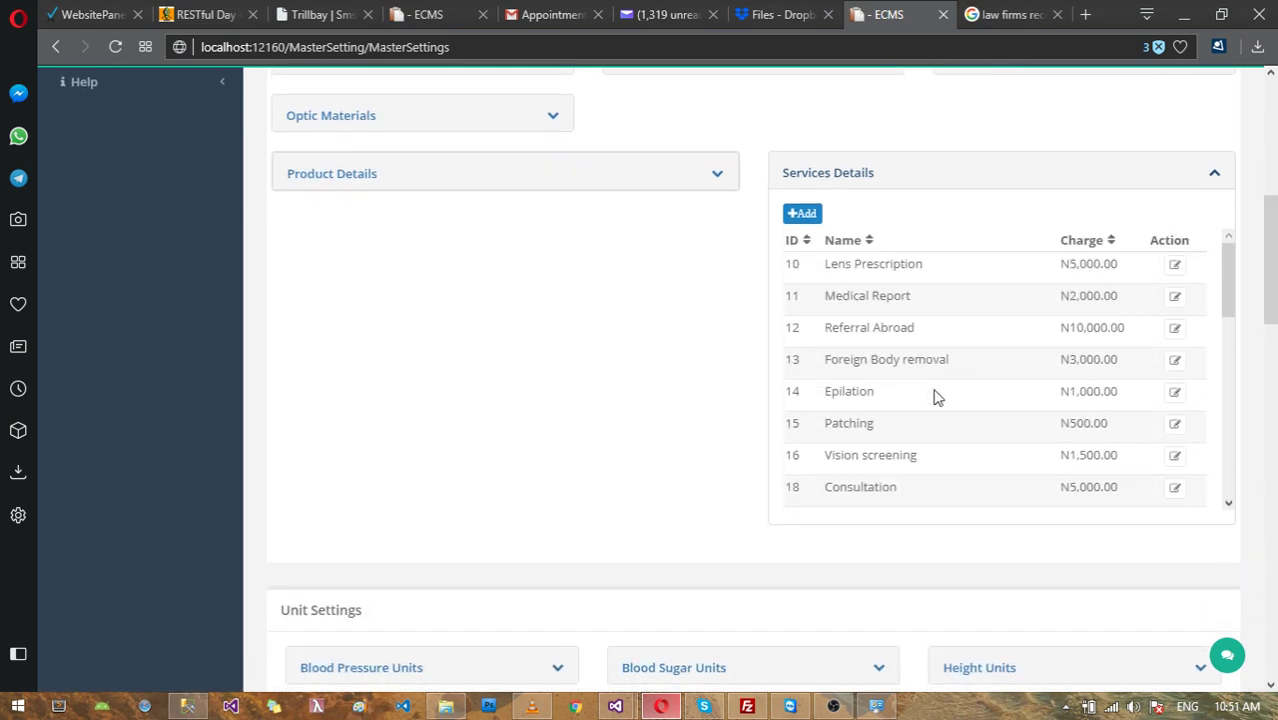
pyautogui.scroll(-1, 925, 455)
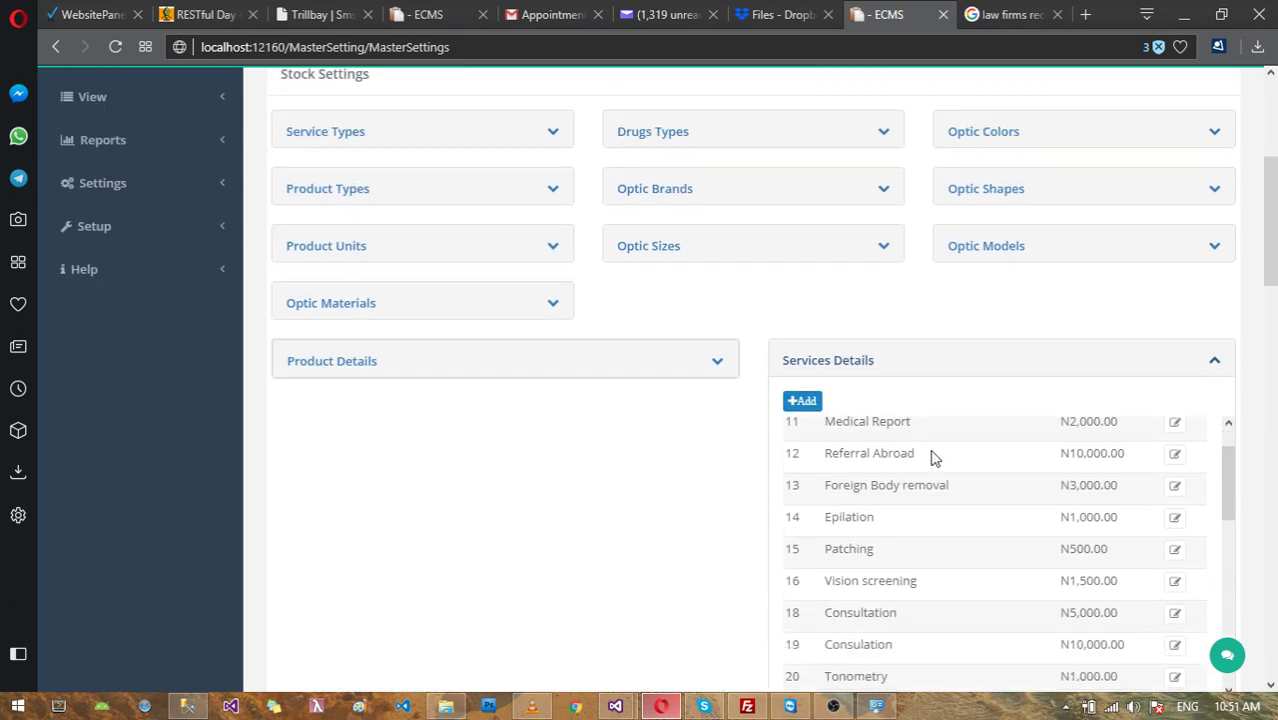
pyautogui.scroll(-4, 932, 460)
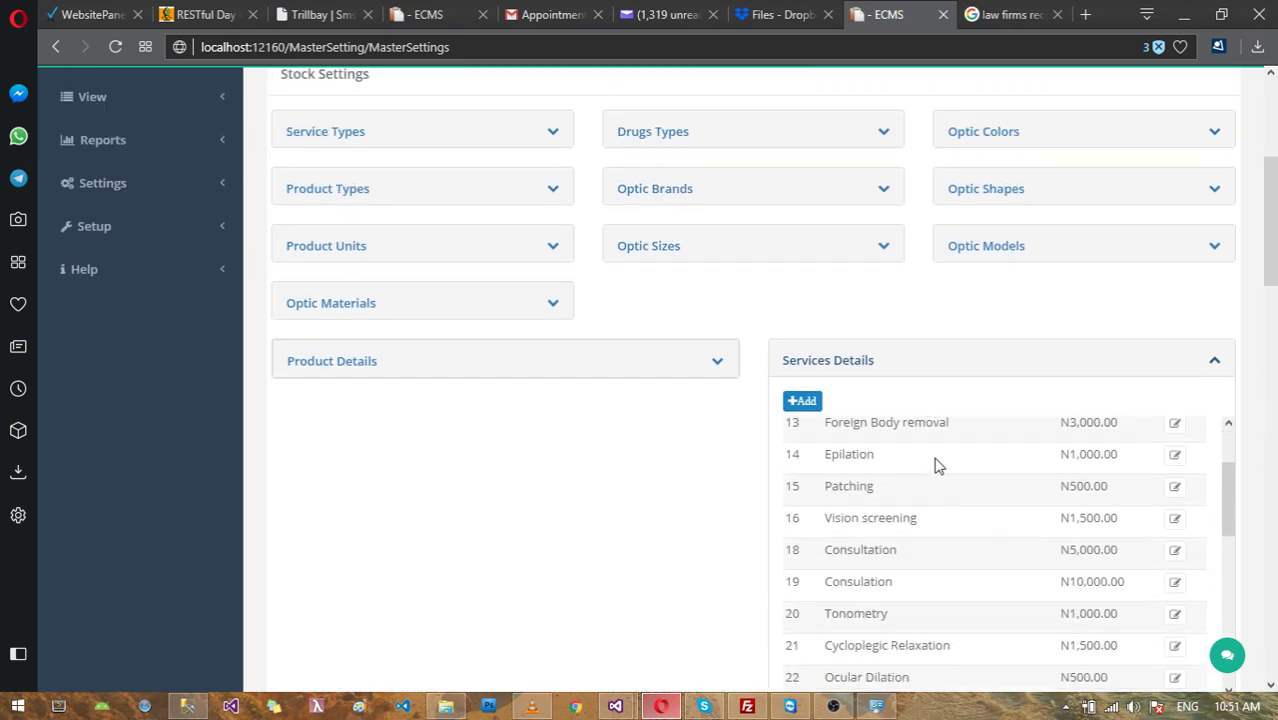
pyautogui.click(861, 371)
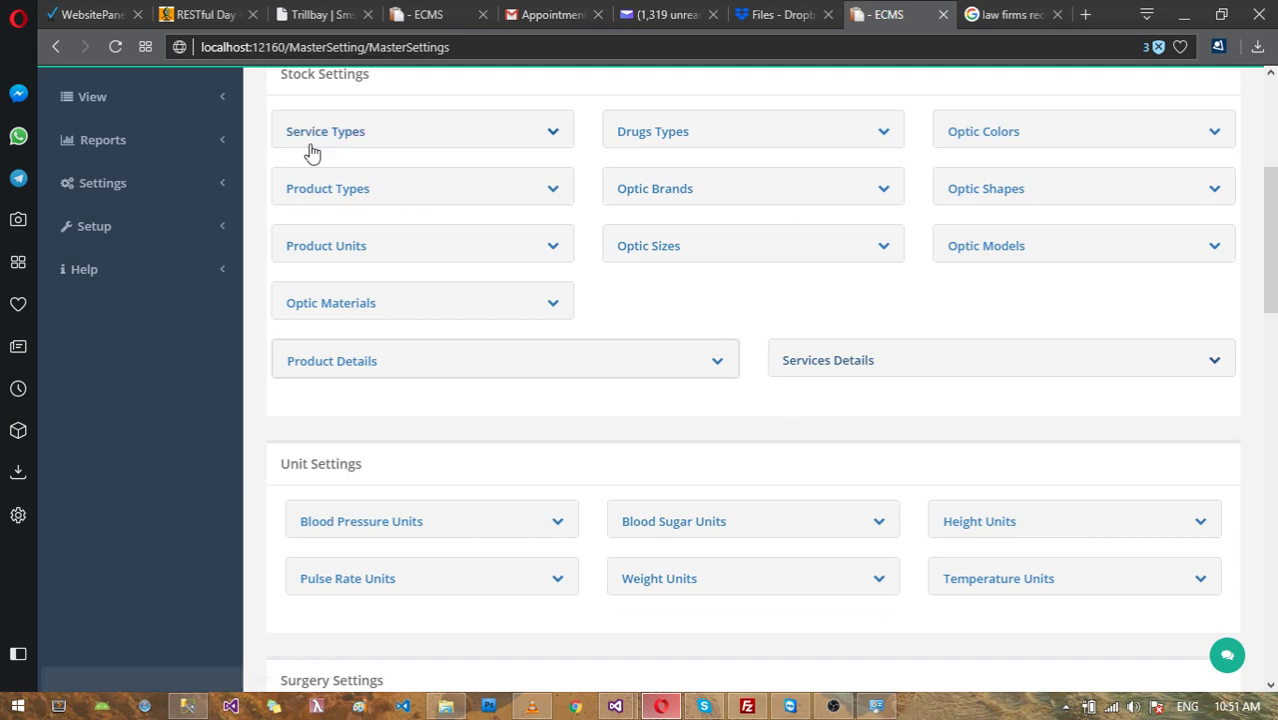
# Step: Scroll past the collapsed Stock Settings sections to Lens Prescription Settings, then return to the top
pyautogui.scroll(-2, 762, 485)
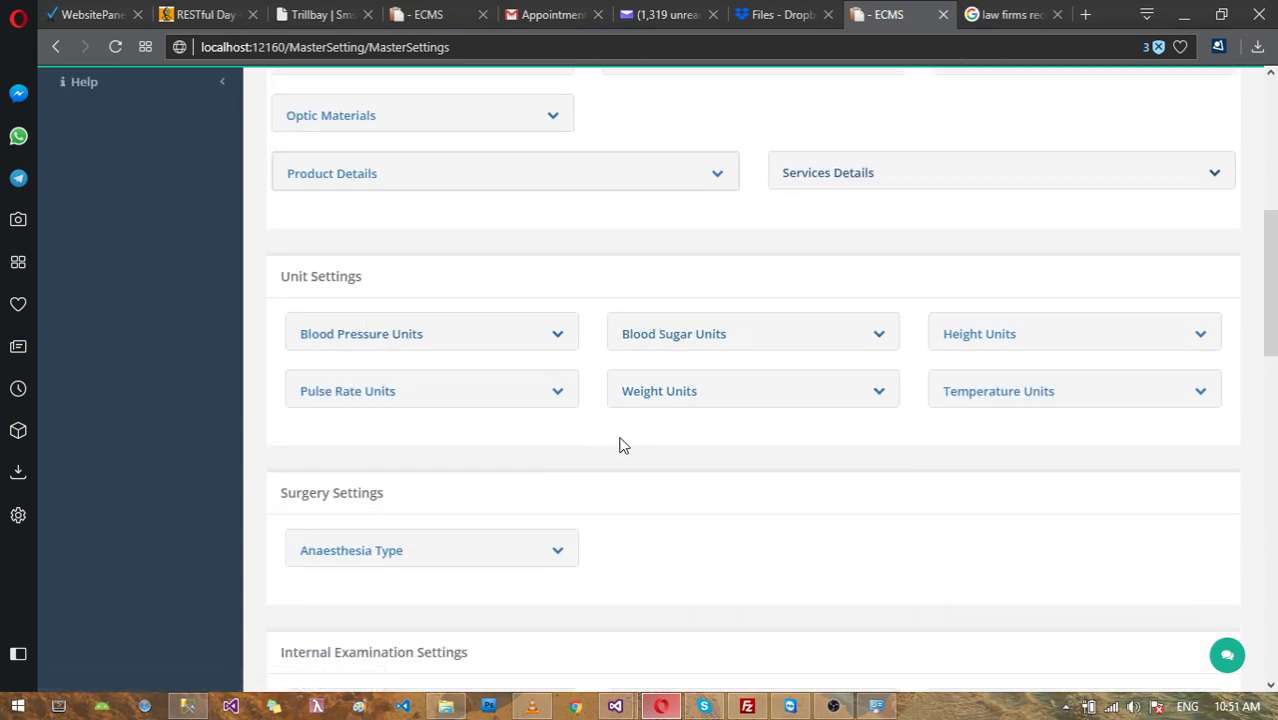
pyautogui.scroll(-2, 780, 410)
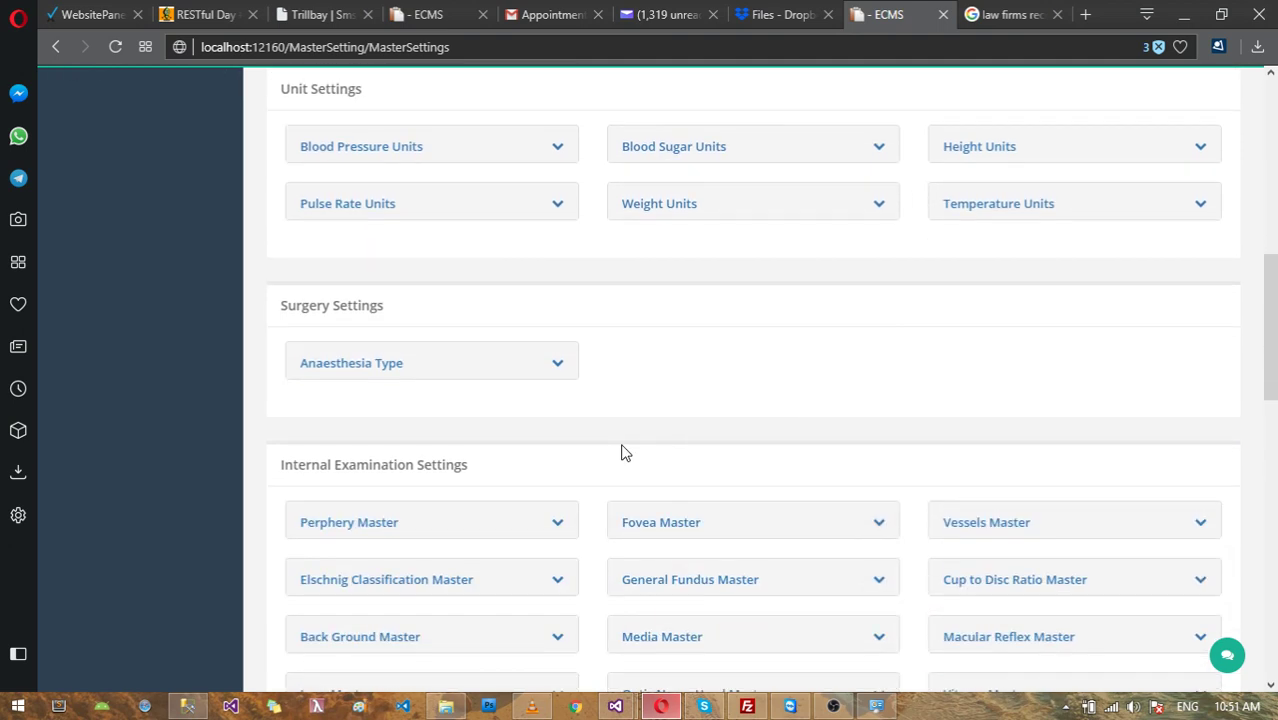
pyautogui.scroll(-1, 988, 413)
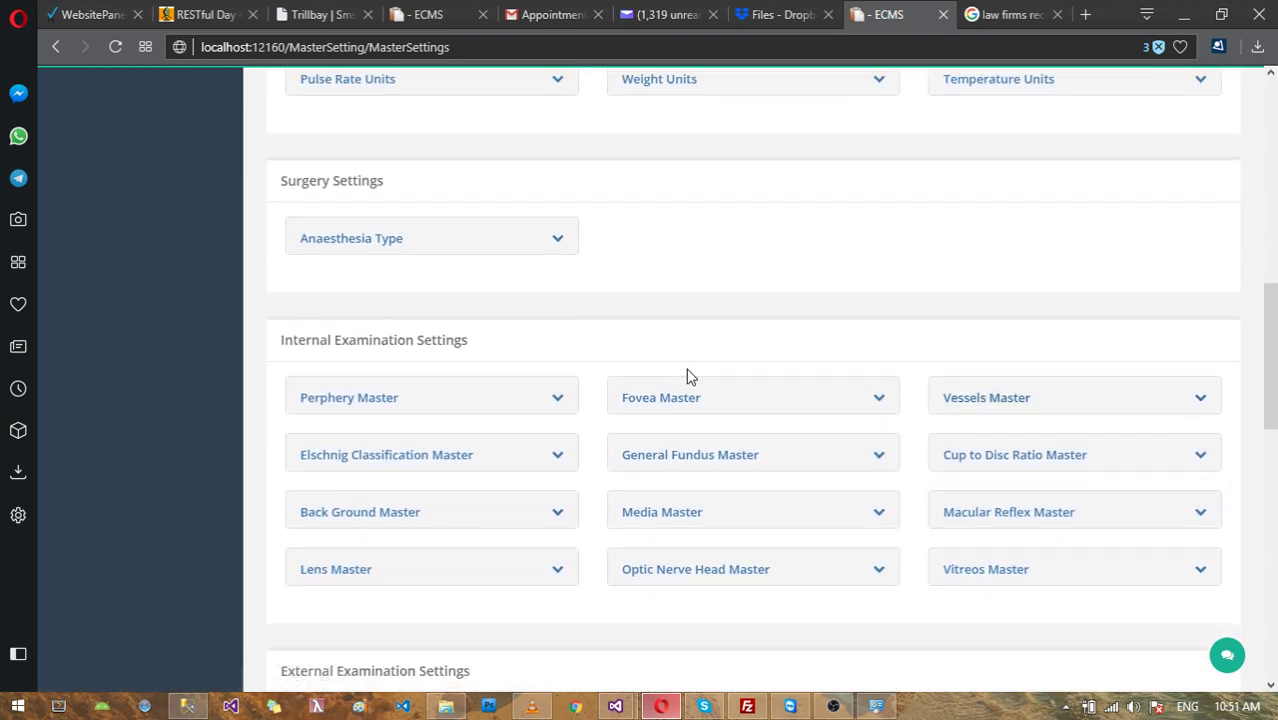
pyautogui.scroll(-4, 724, 385)
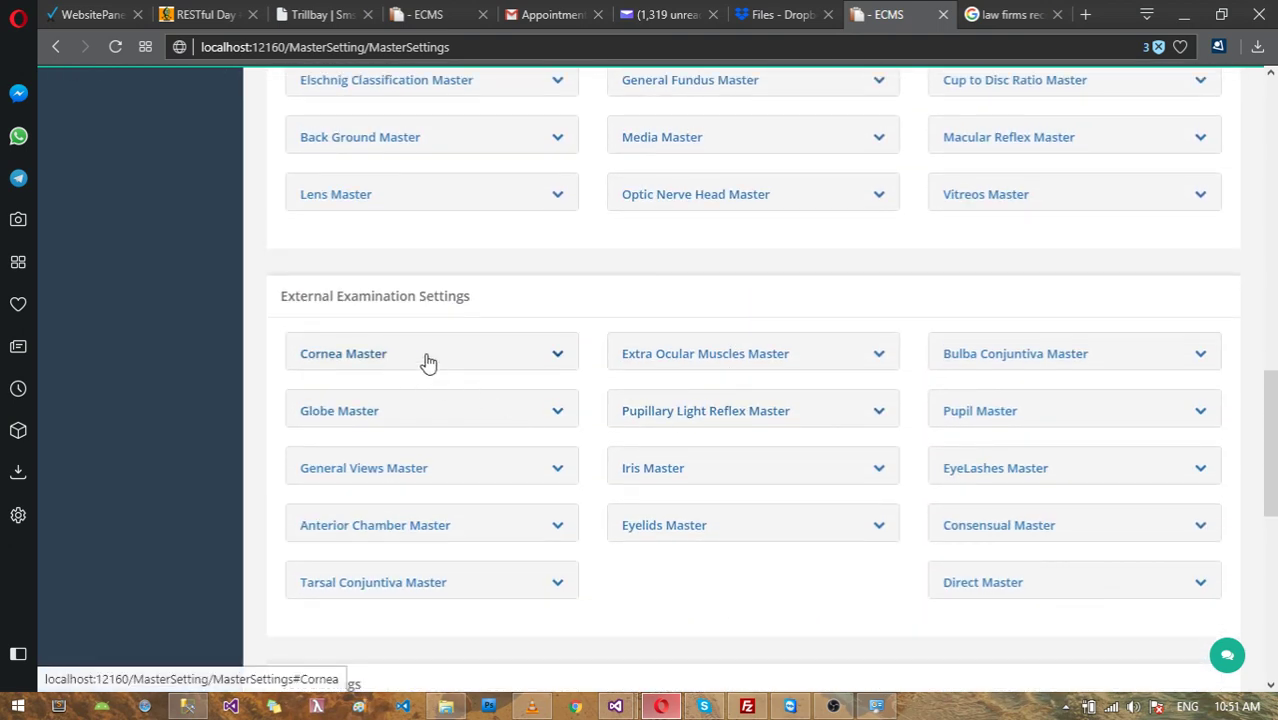
pyautogui.scroll(-4, 880, 388)
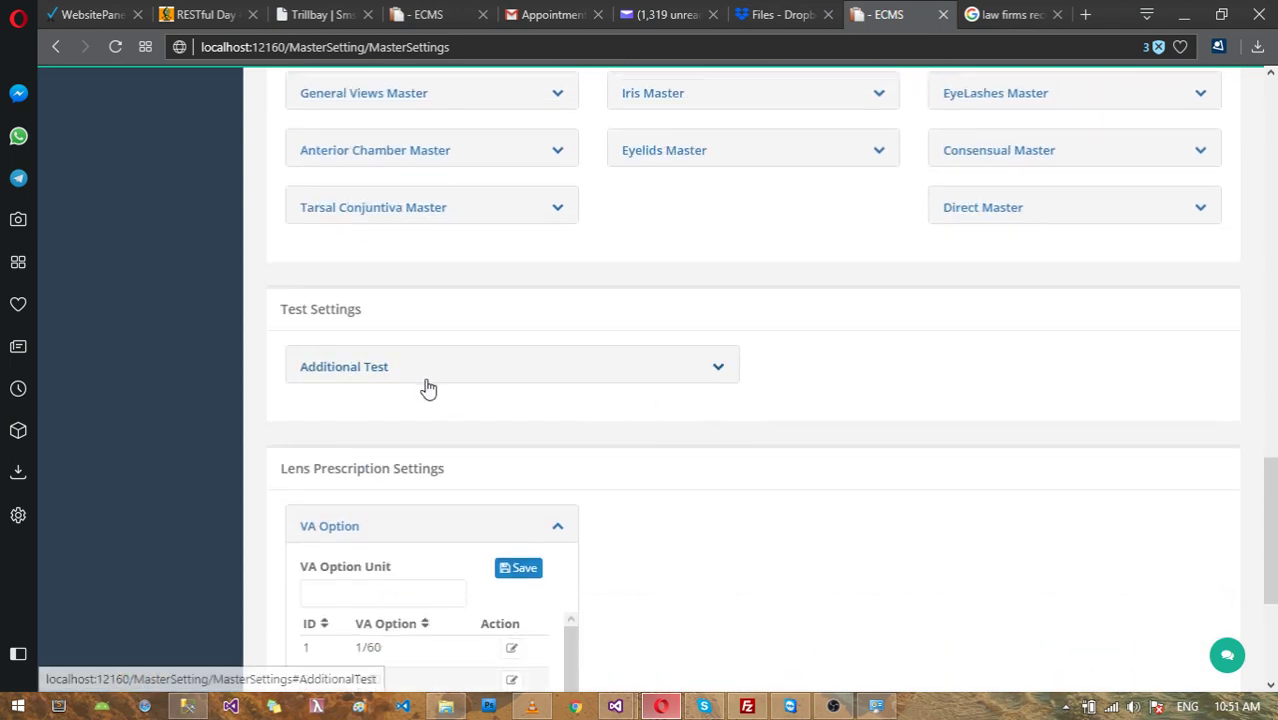
pyautogui.scroll(-1, 456, 374)
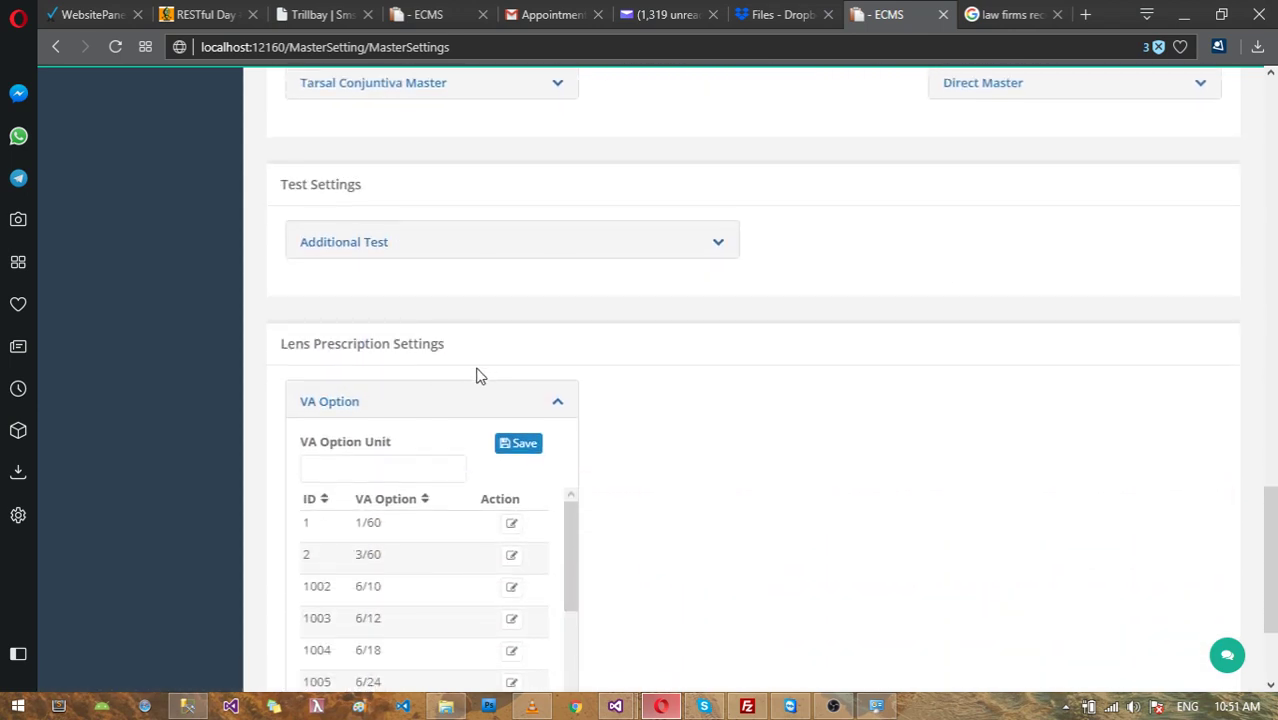
pyautogui.moveTo(1270, 531); pyautogui.dragTo(1272, 165)
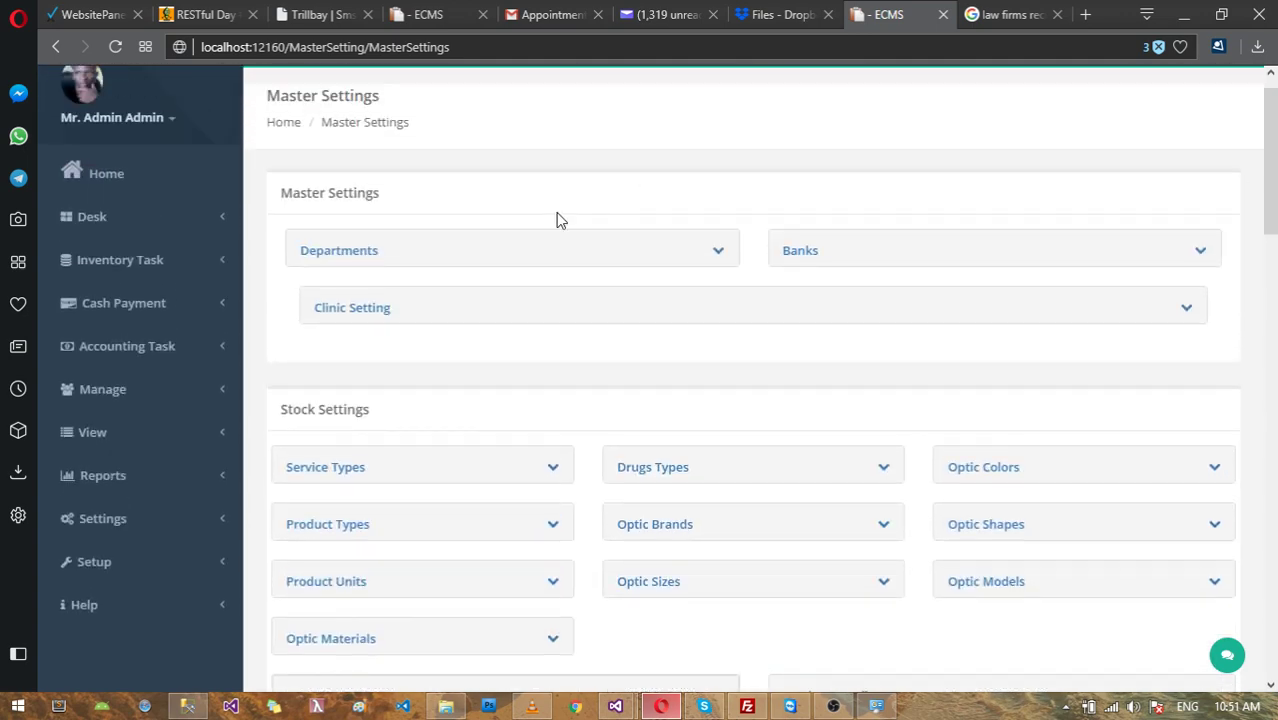
pyautogui.click(382, 308)
pyautogui.scroll(-3, 806, 372)
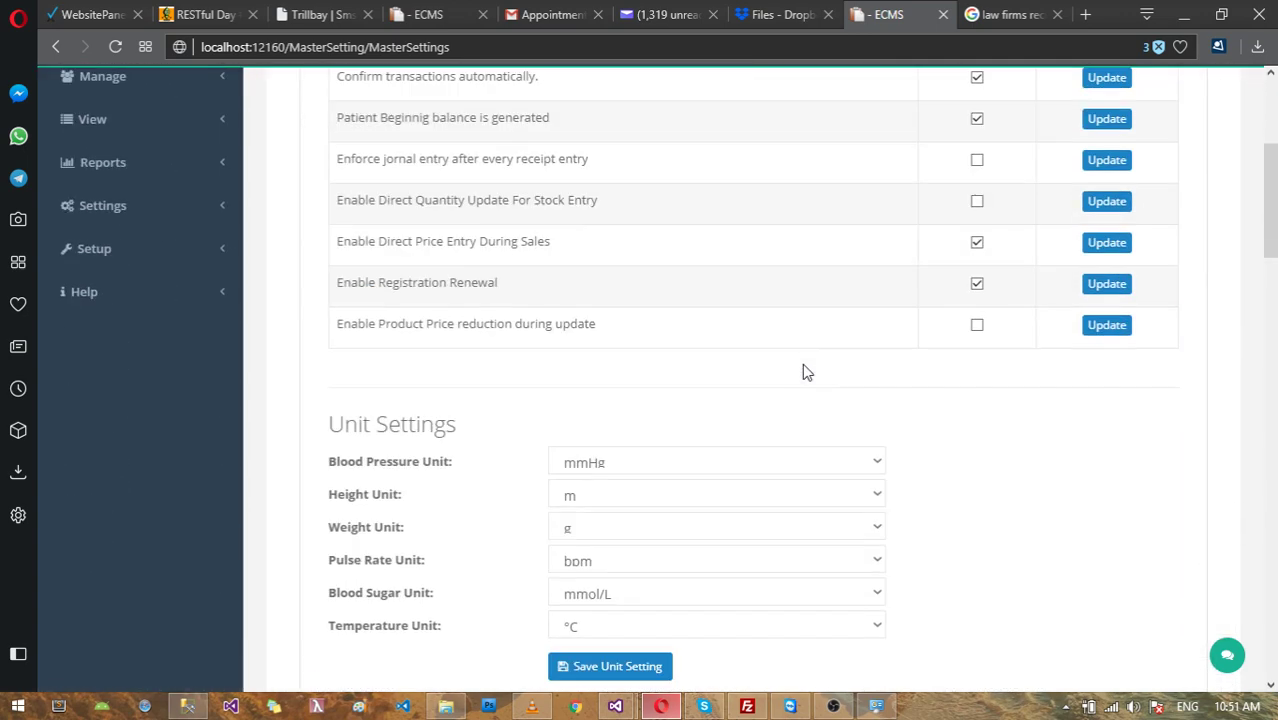
pyautogui.scroll(2, 805, 371)
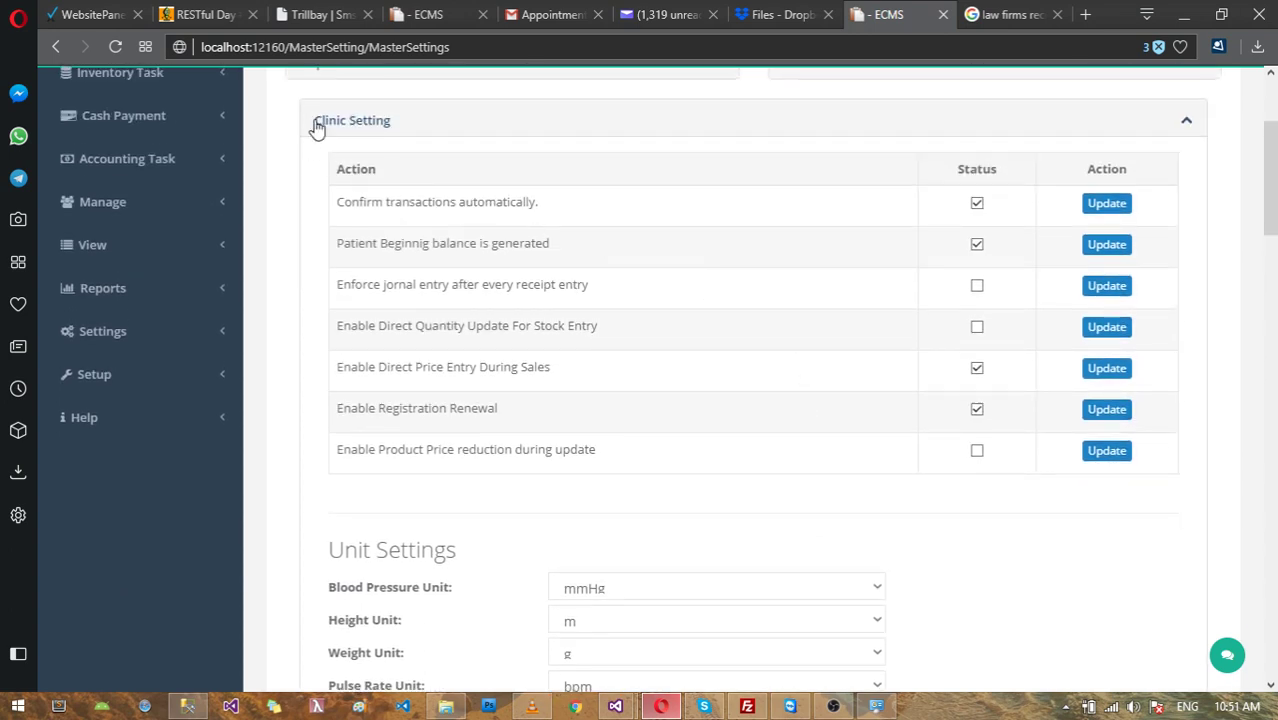
pyautogui.scroll(2, 387, 124)
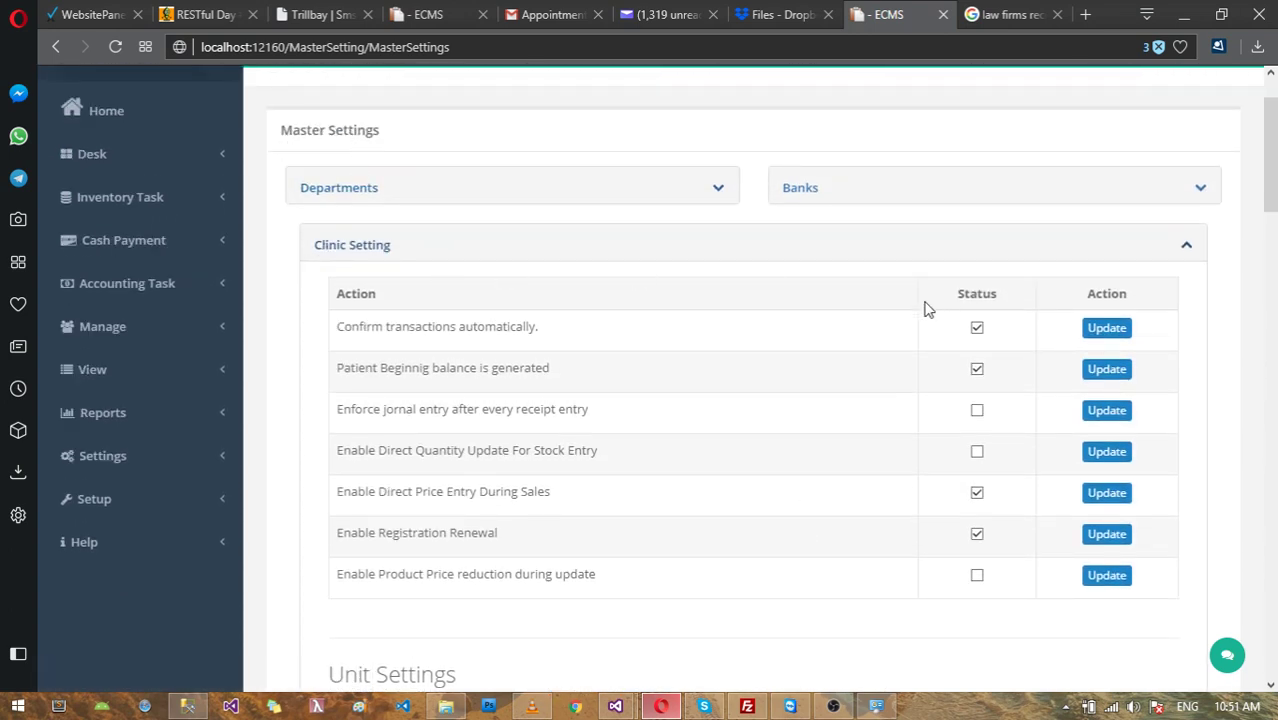
pyautogui.scroll(-4, 918, 310)
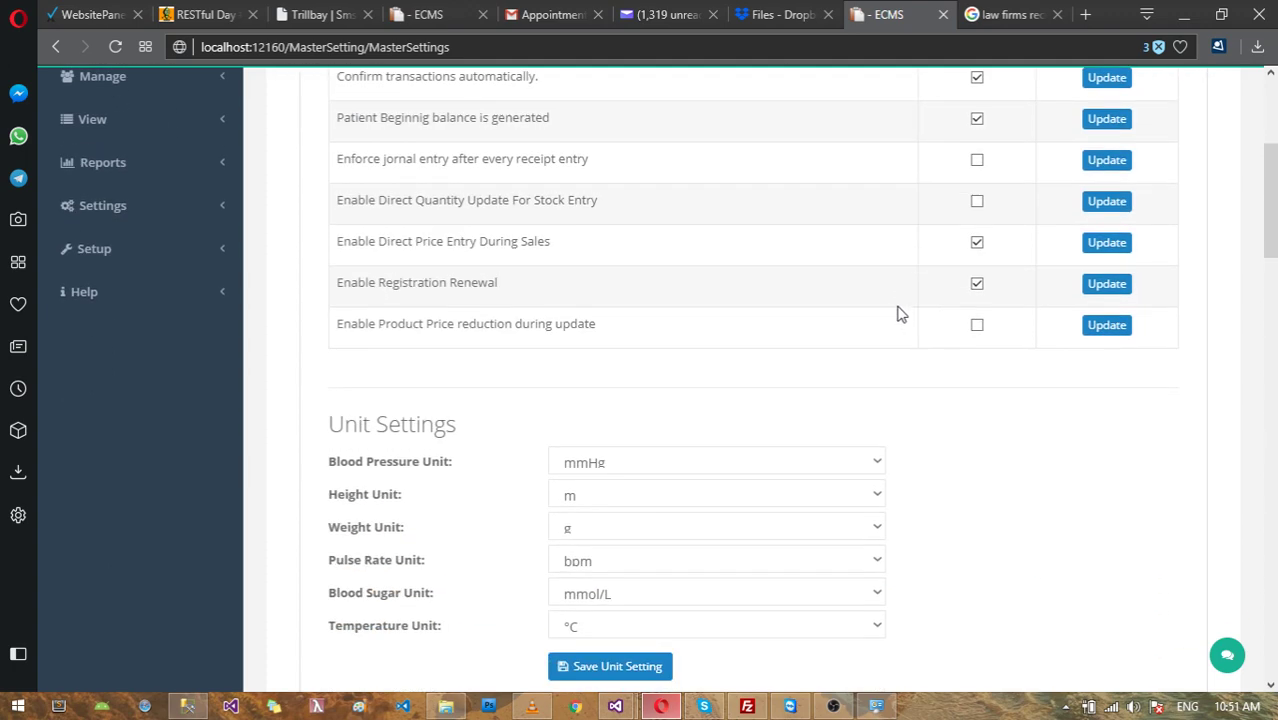
pyautogui.scroll(-1, 765, 325)
pyautogui.scroll(3, 716, 320)
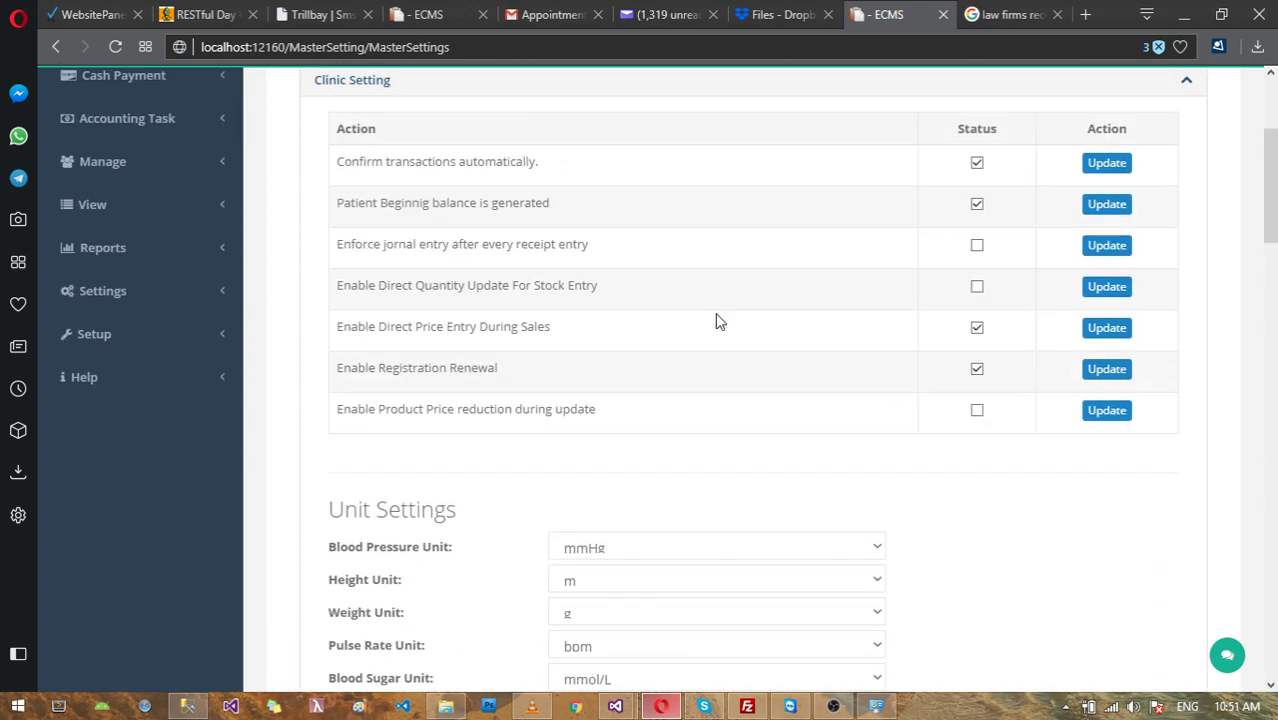
pyautogui.scroll(-1, 688, 392)
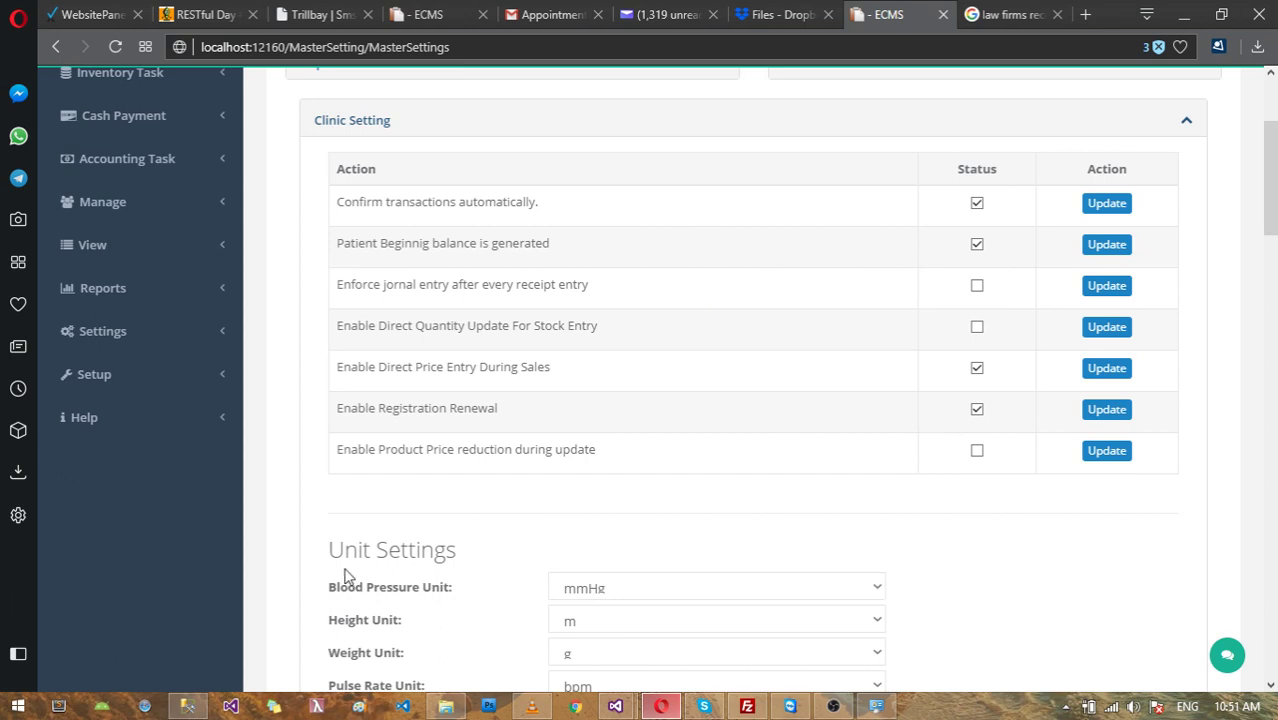
pyautogui.scroll(-1, 681, 533)
pyautogui.scroll(-2, 816, 494)
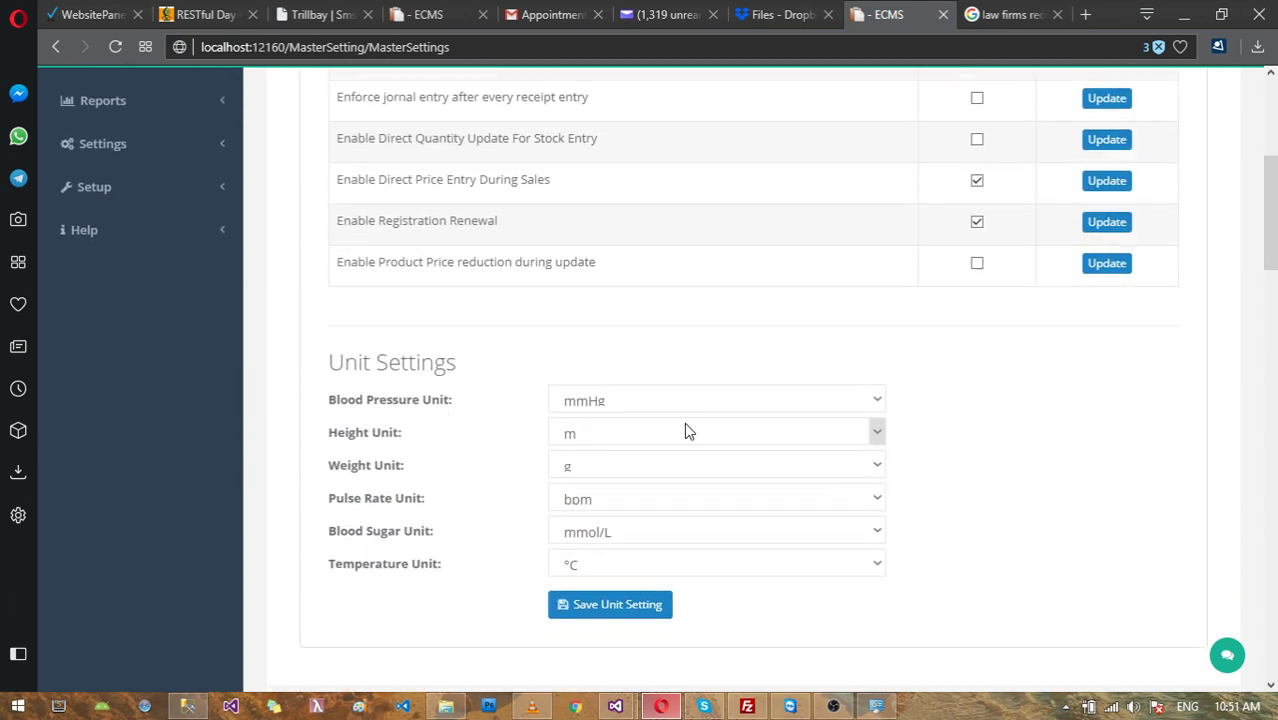
# Step: Keep the Blood Pressure Unit as mmHg and the Height Unit as m
pyautogui.click(657, 403)
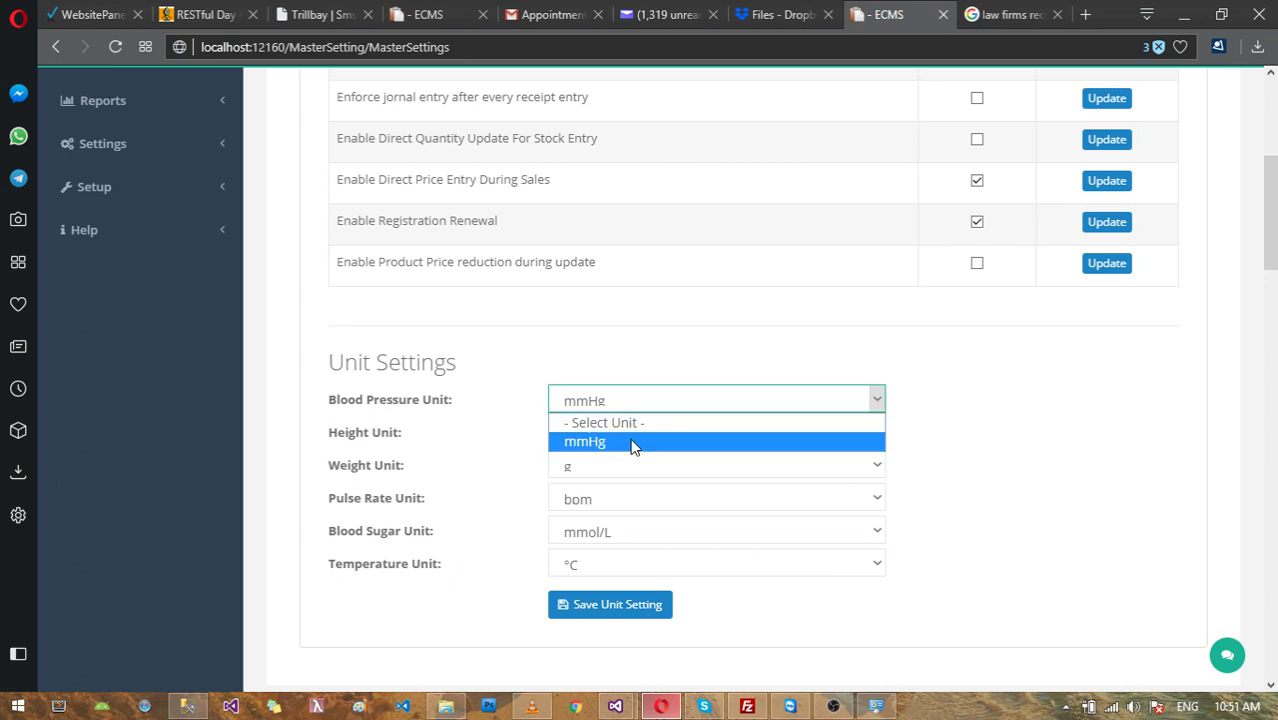
pyautogui.click(632, 443)
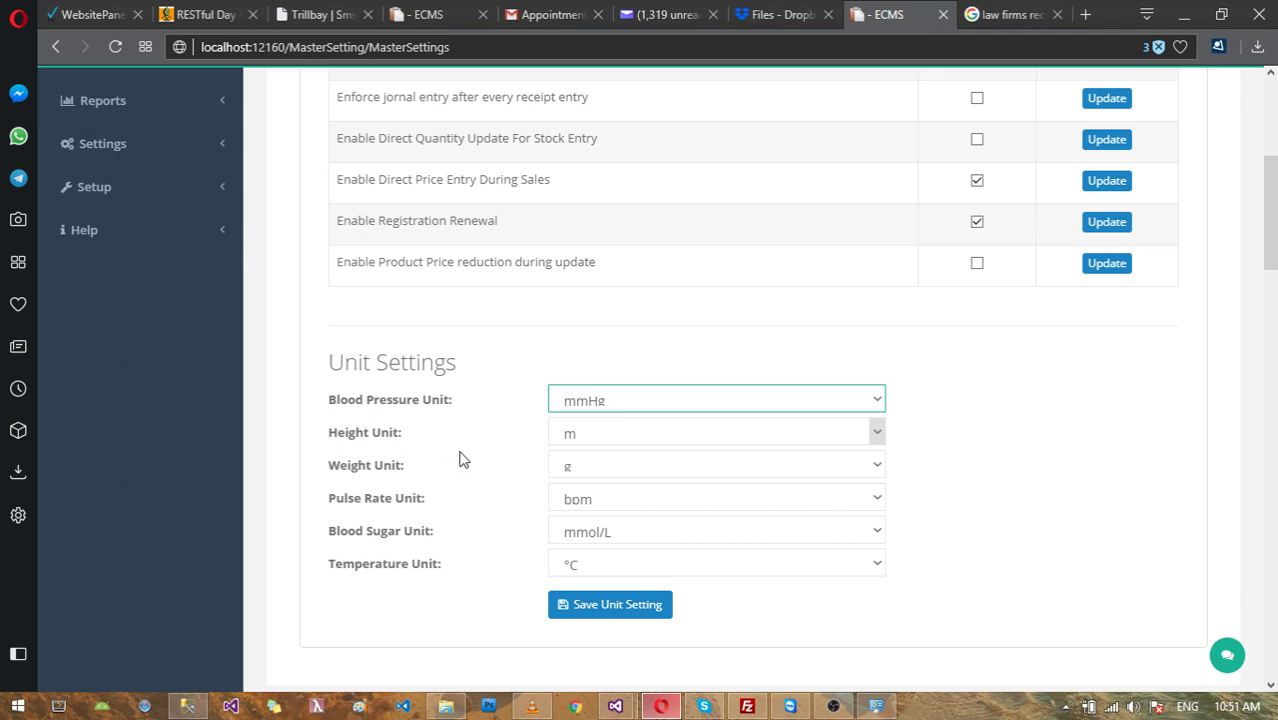
pyautogui.click(598, 436)
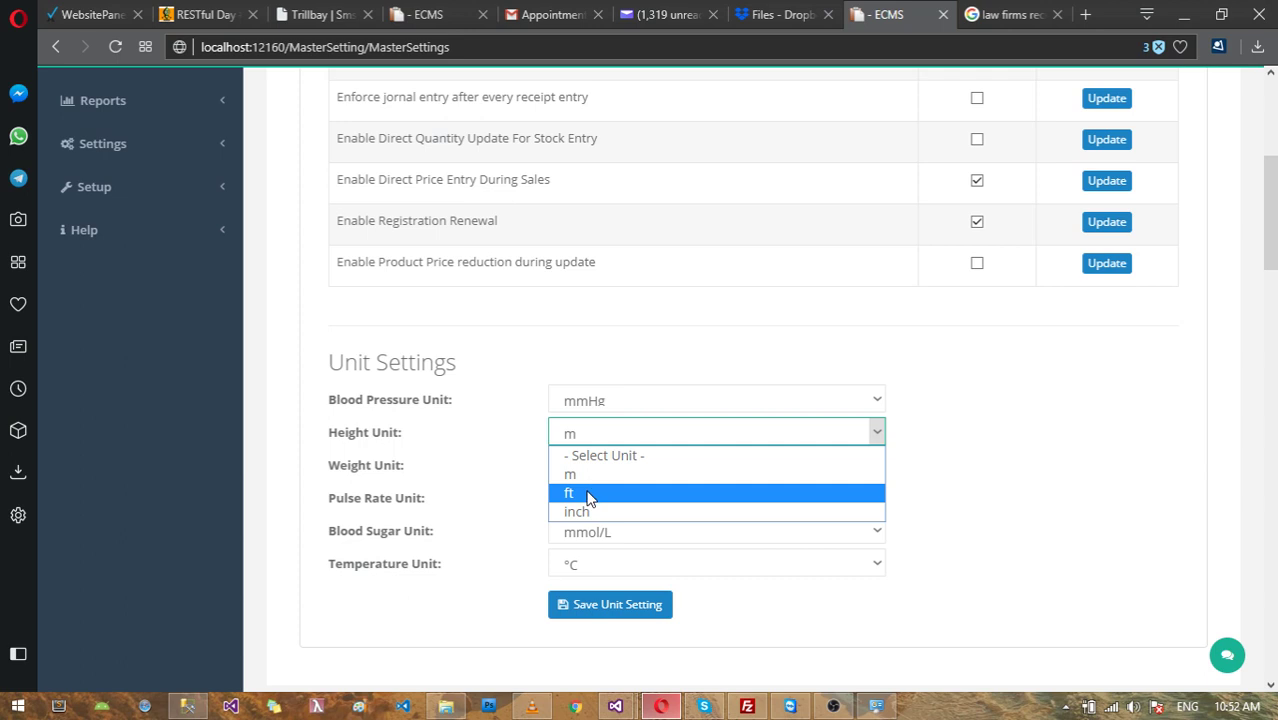
pyautogui.click(608, 474)
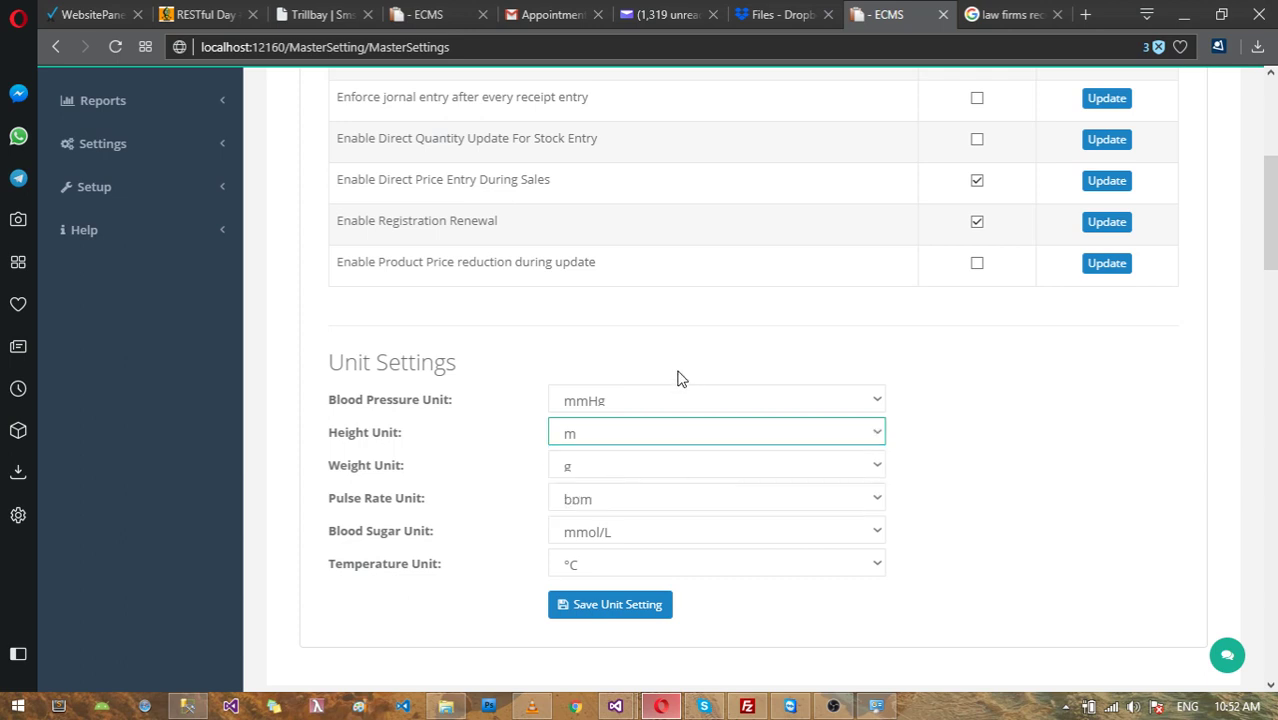
pyautogui.scroll(-1, 676, 373)
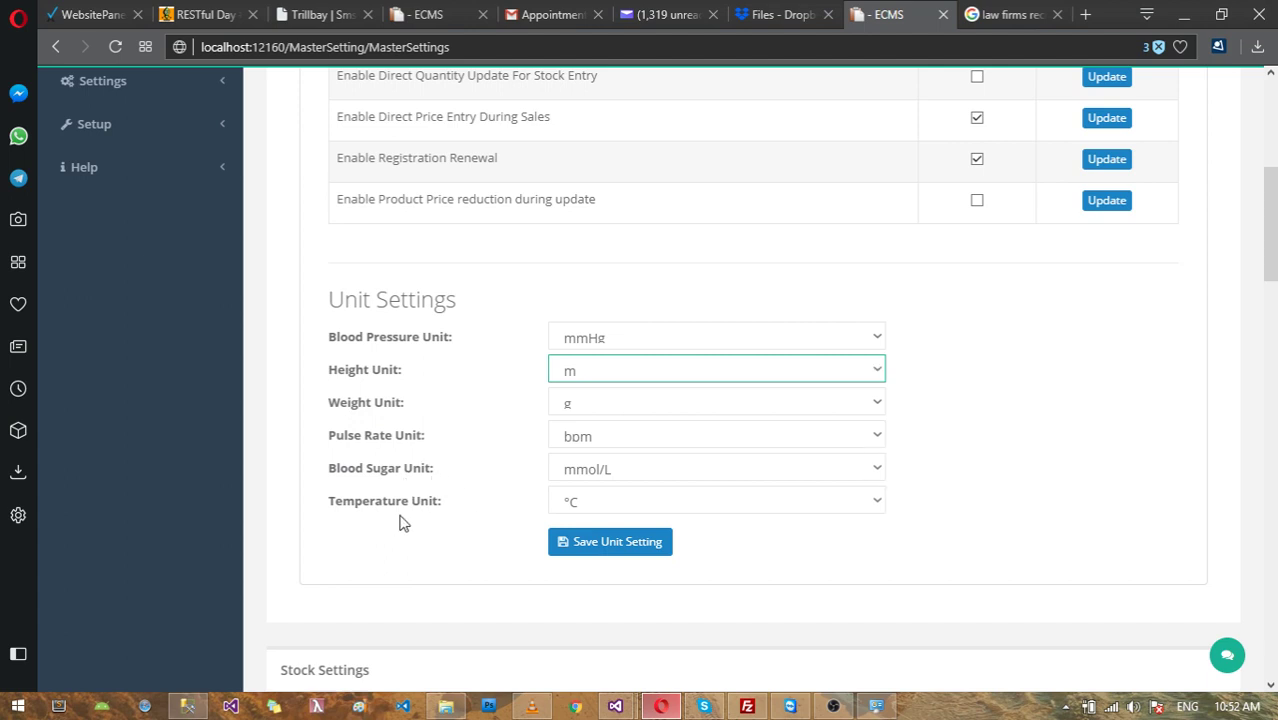
# Step: Try °F for Temperature Unit, revert to °C, and save the unit settings
pyautogui.click(640, 503)
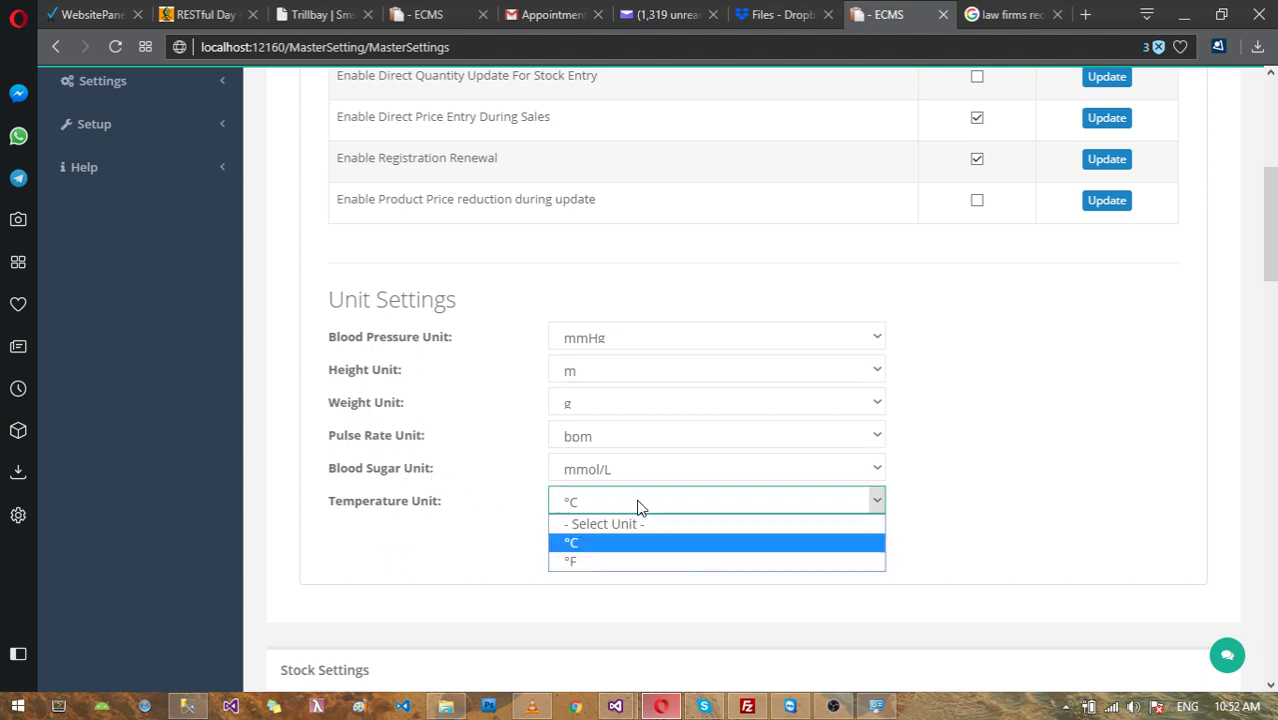
pyautogui.click(607, 560)
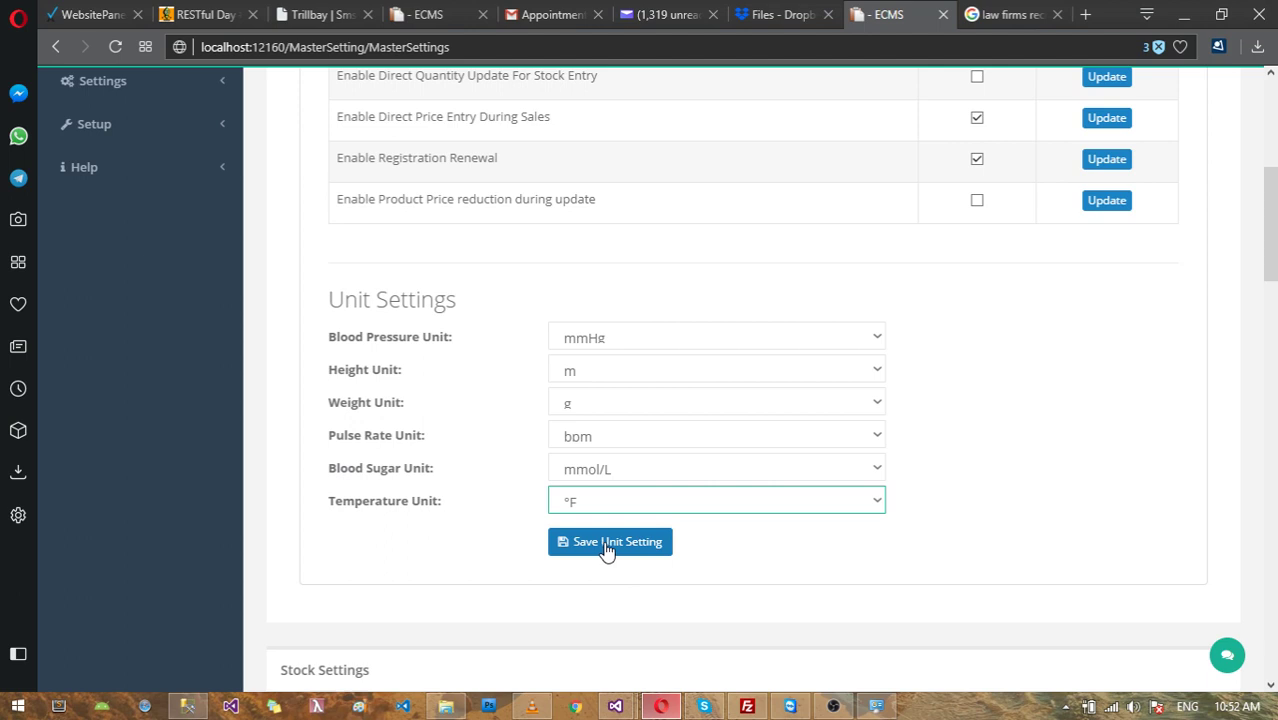
pyautogui.click(583, 490)
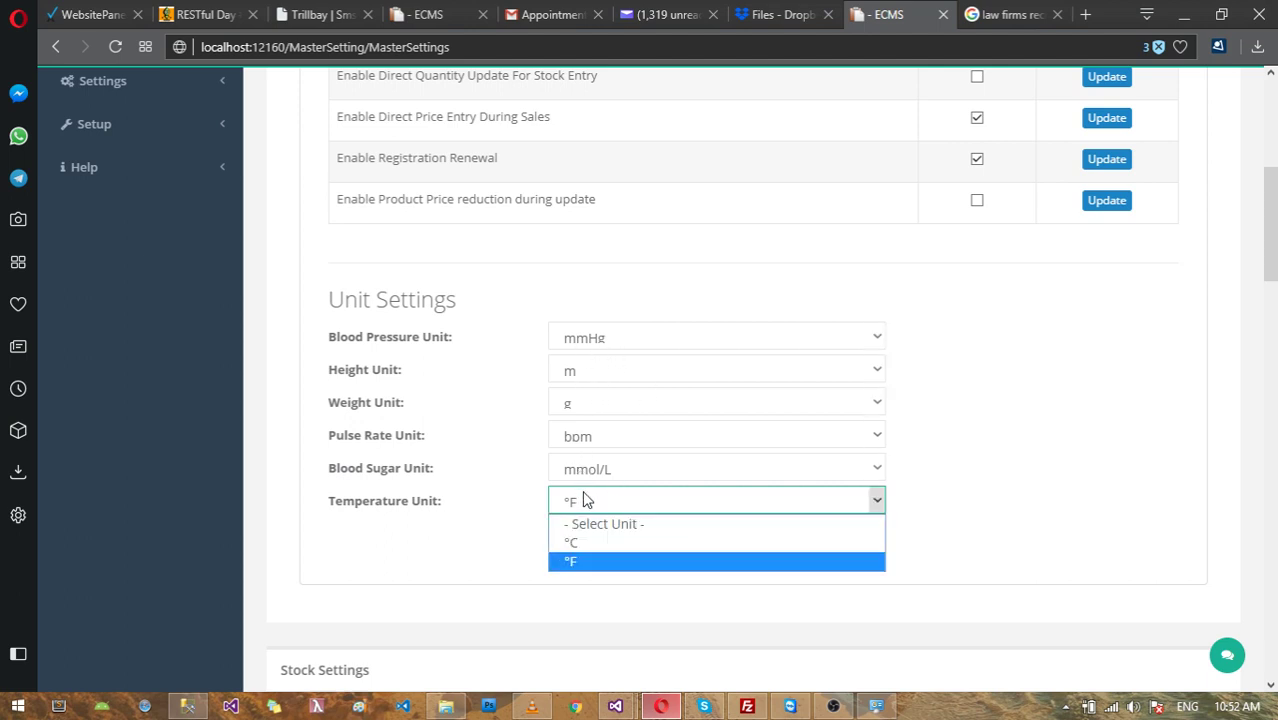
pyautogui.click(583, 540)
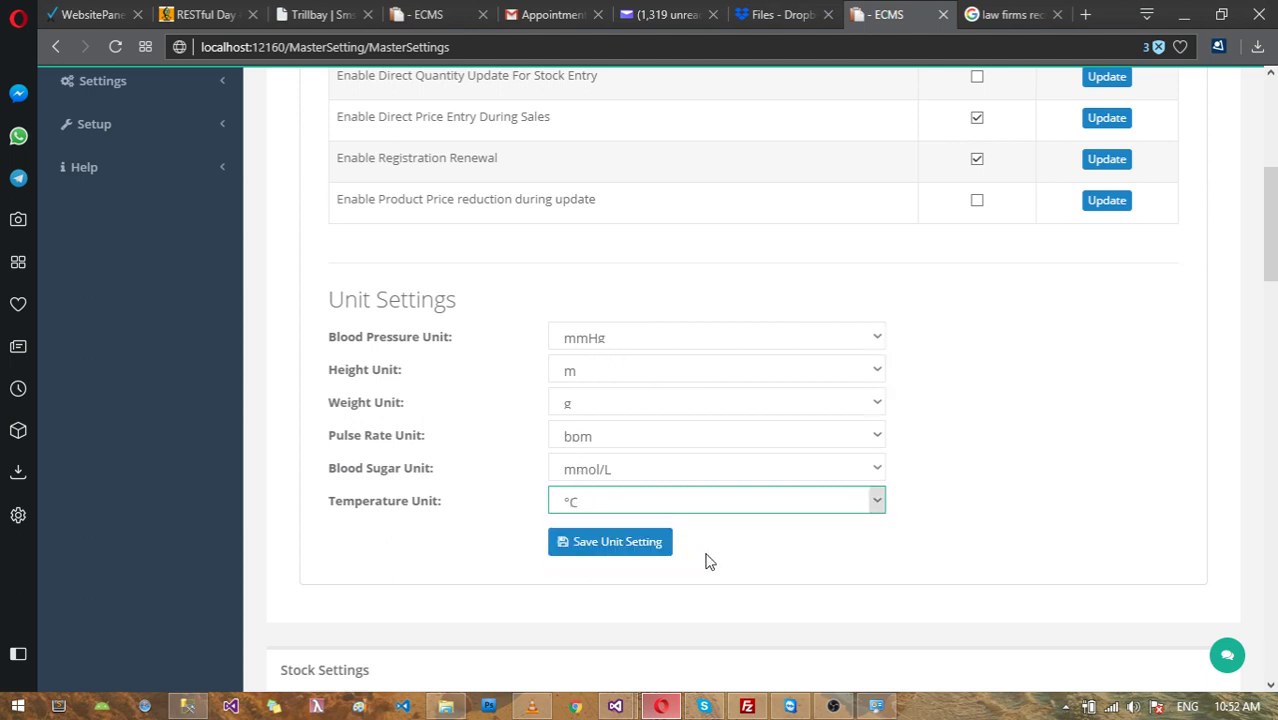
pyautogui.click(594, 545)
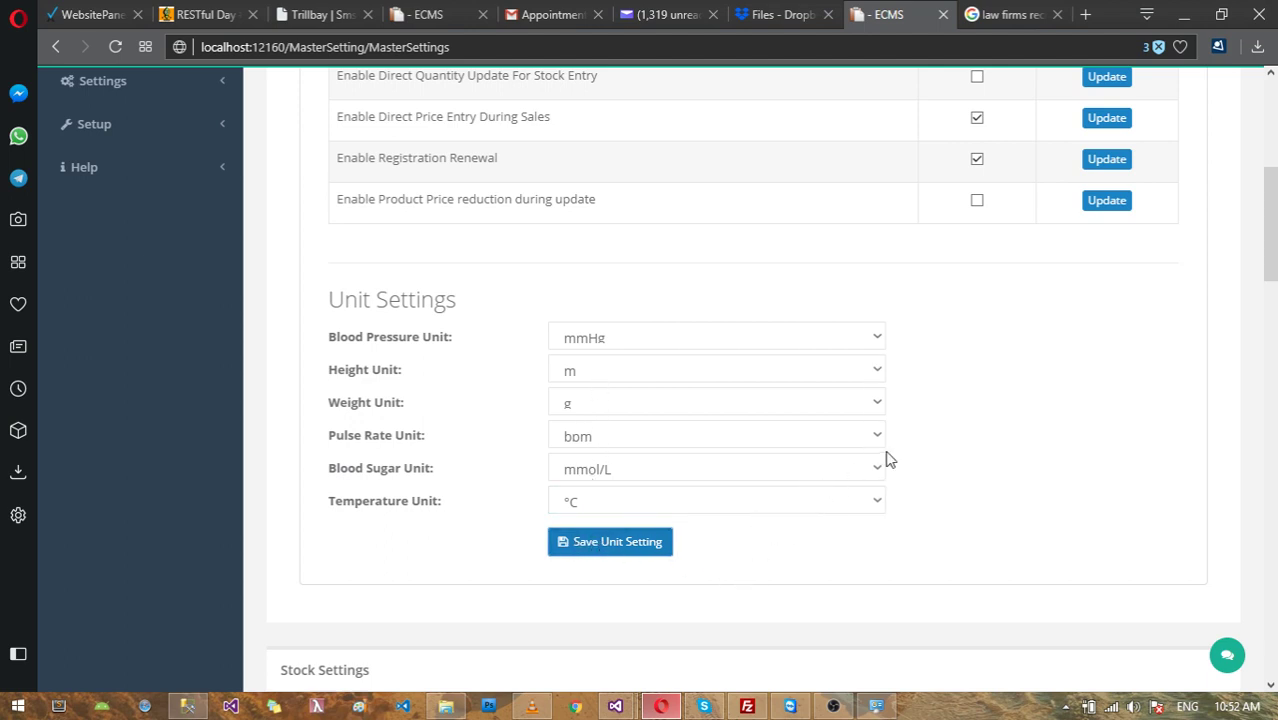
pyautogui.scroll(-2, 825, 446)
pyautogui.scroll(1, 600, 350)
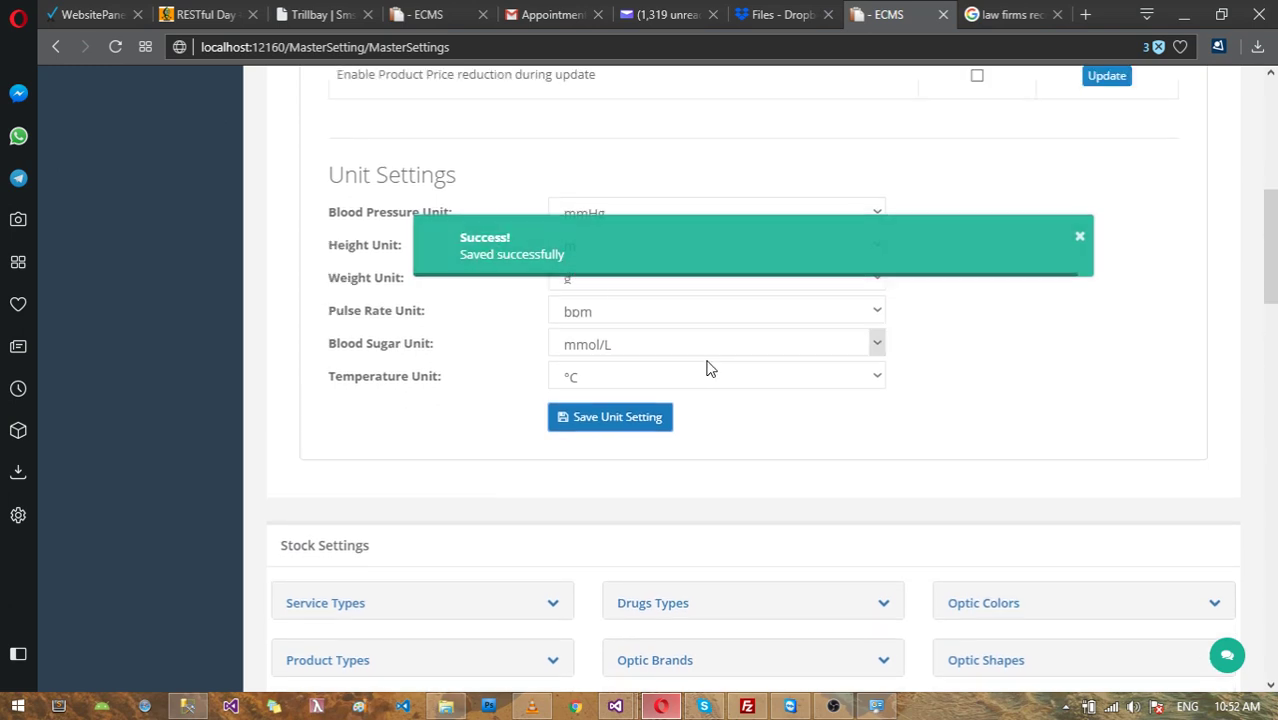
# Step: Dismiss the 'Saved successfully' message and expand Settings in the sidebar to list its pages
pyautogui.click(1081, 240)
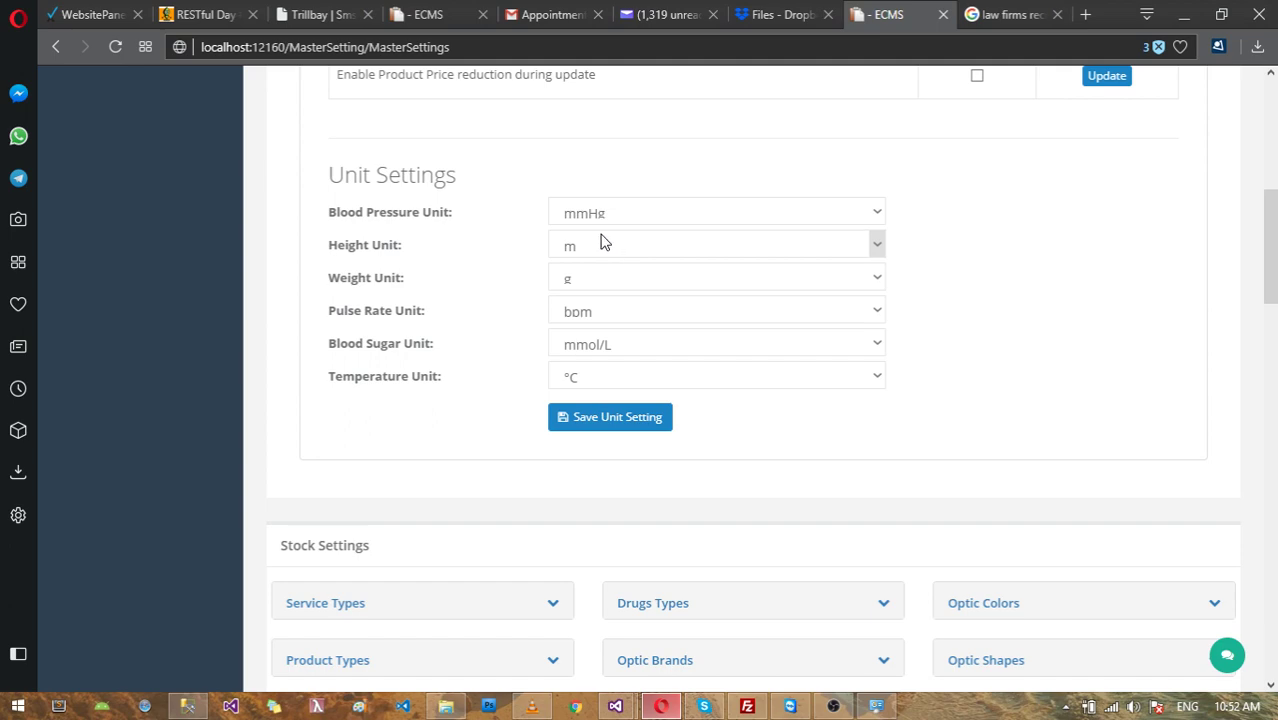
pyautogui.scroll(6, 617, 208)
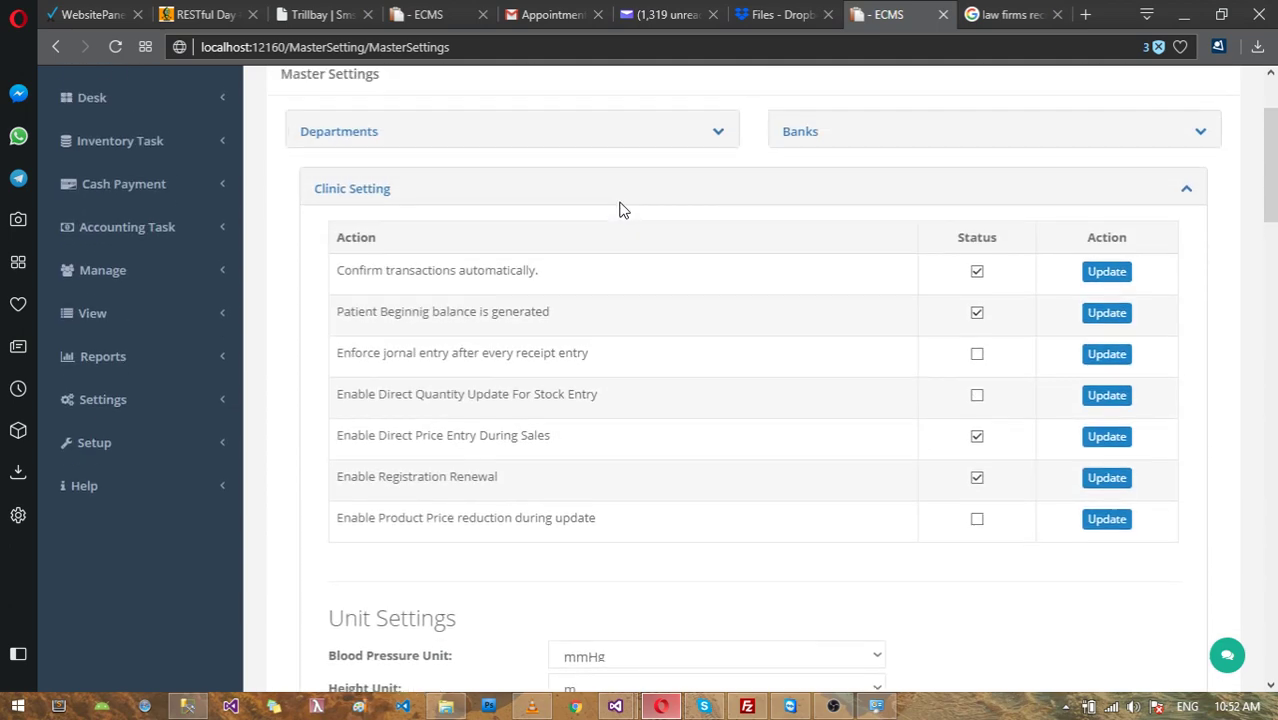
pyautogui.scroll(-2, 197, 357)
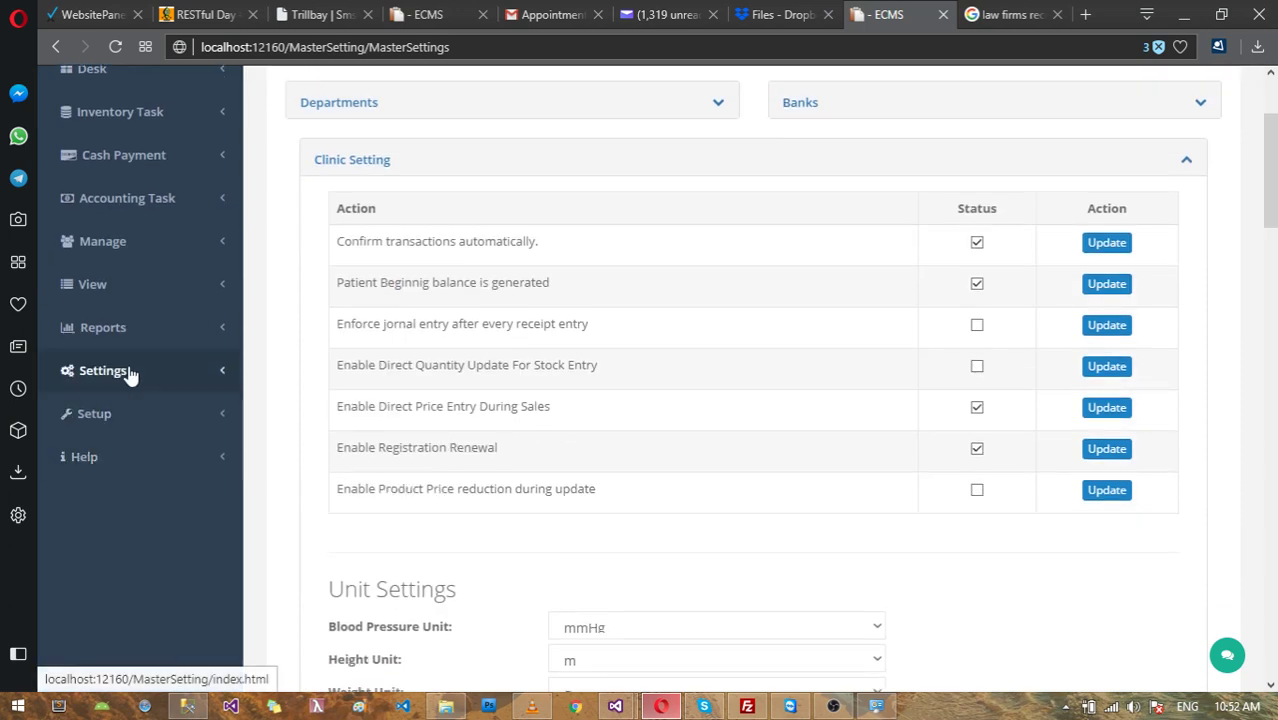
pyautogui.click(128, 373)
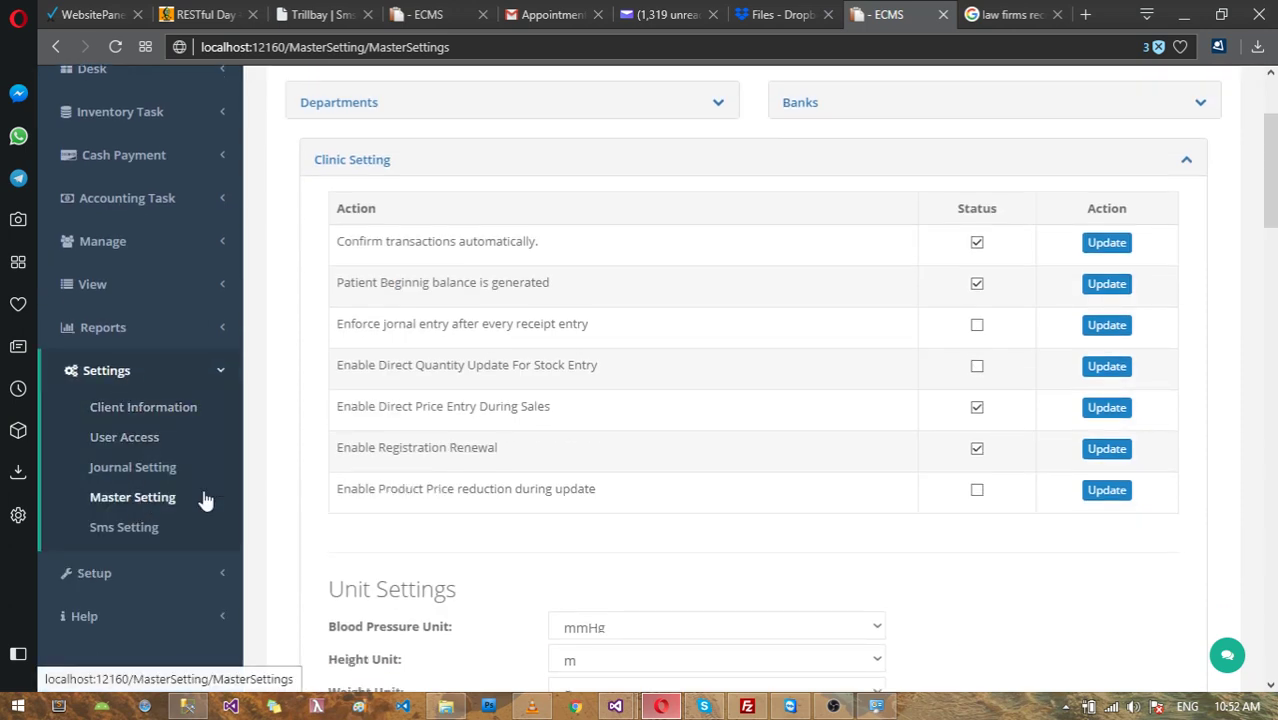
pyautogui.scroll(2, 890, 188)
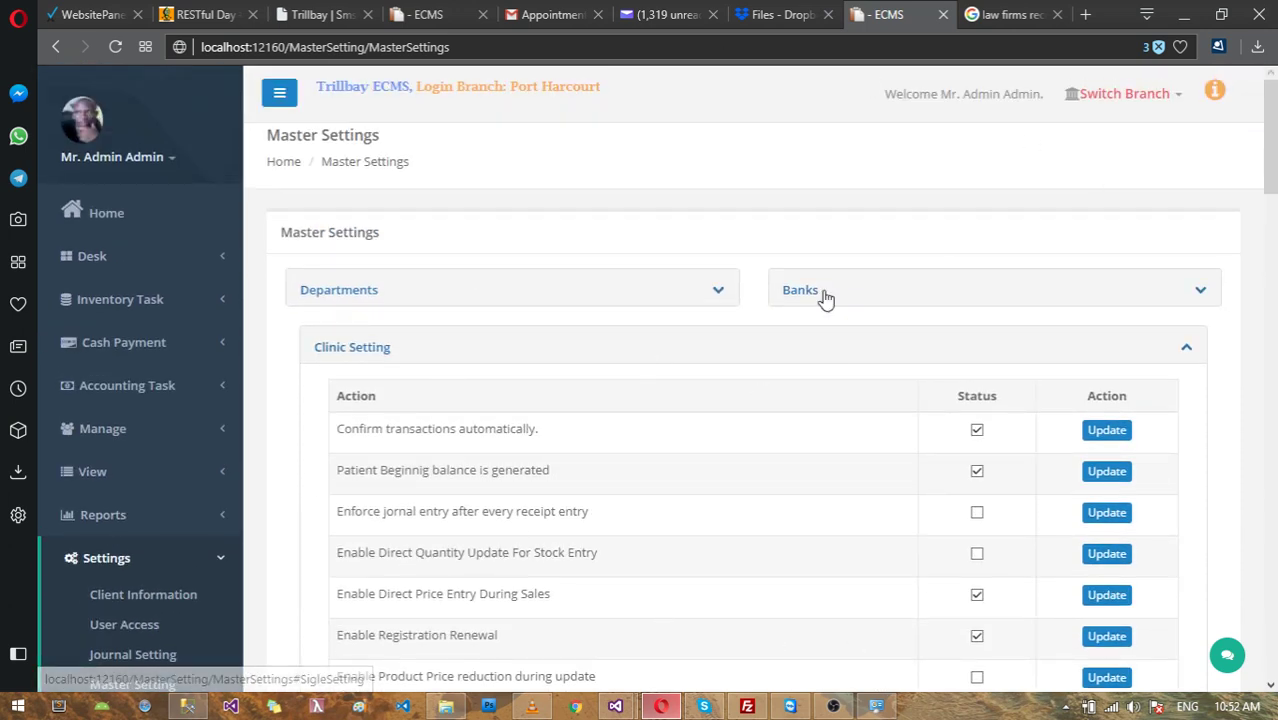
# Step: Collapse Clinic Setting, reopen it, then collapse it again
pyautogui.click(355, 350)
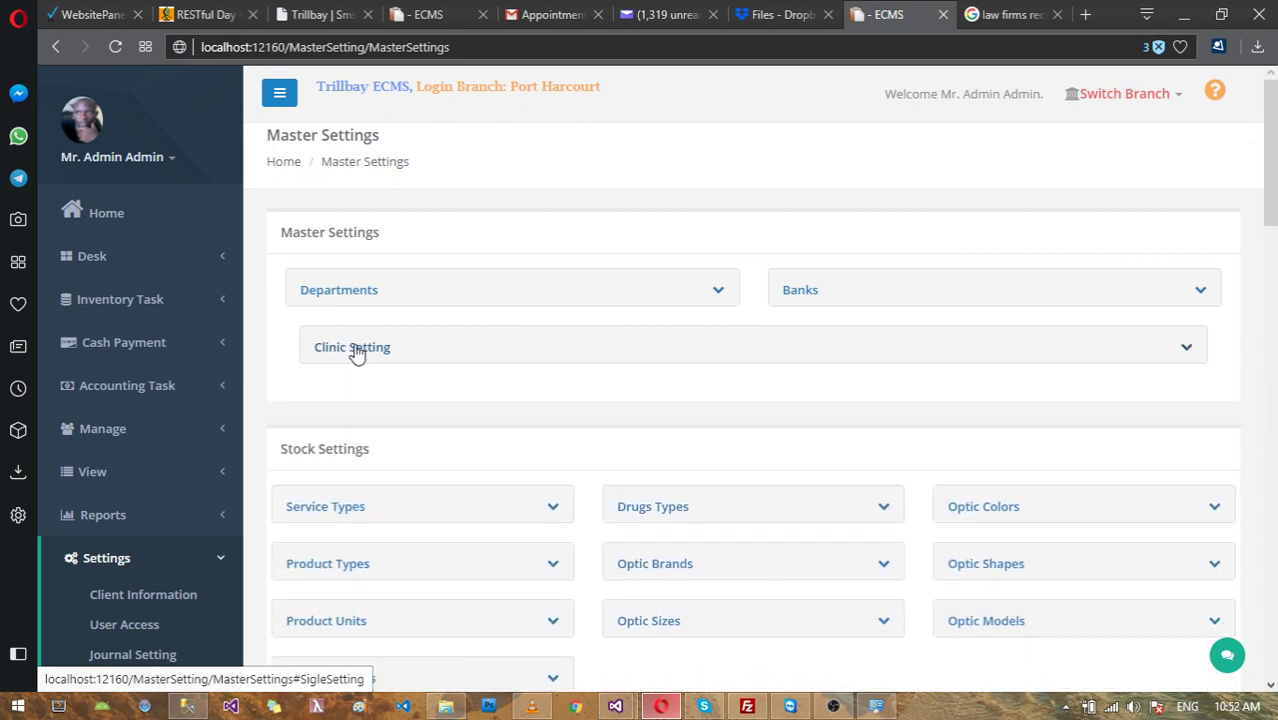
pyautogui.click(355, 350)
pyautogui.scroll(-3, 790, 448)
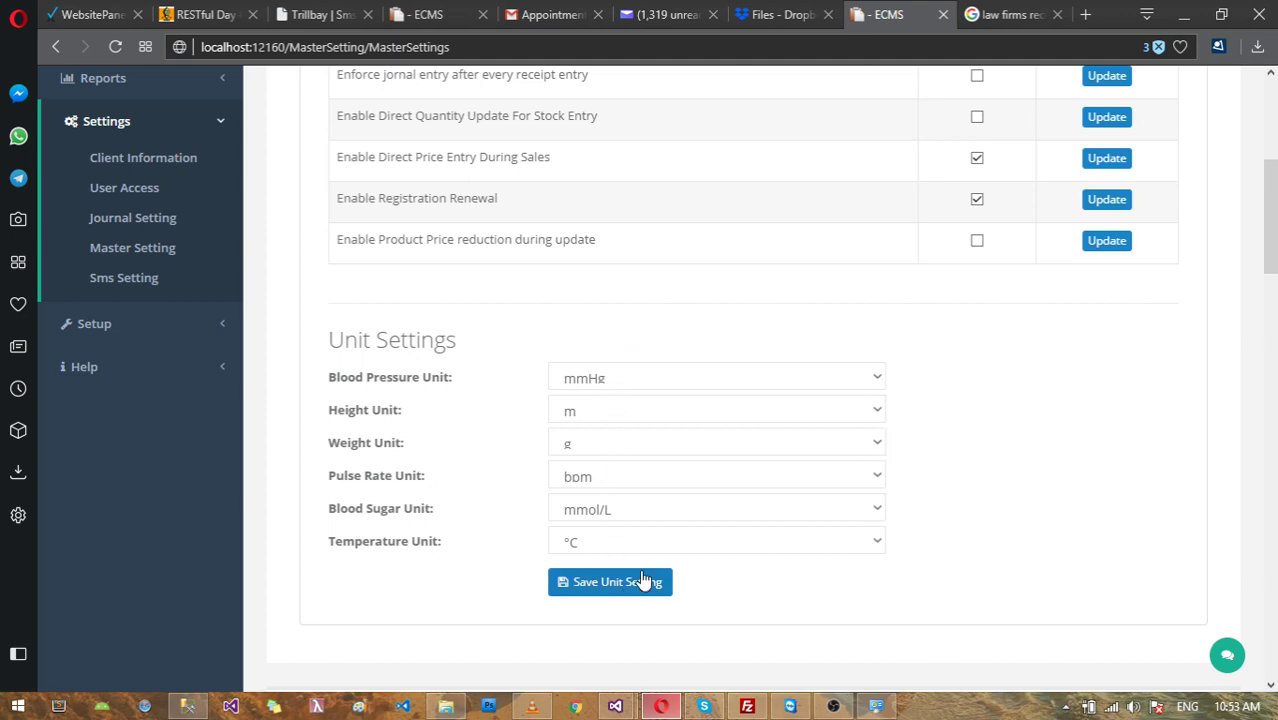
pyautogui.scroll(3, 767, 351)
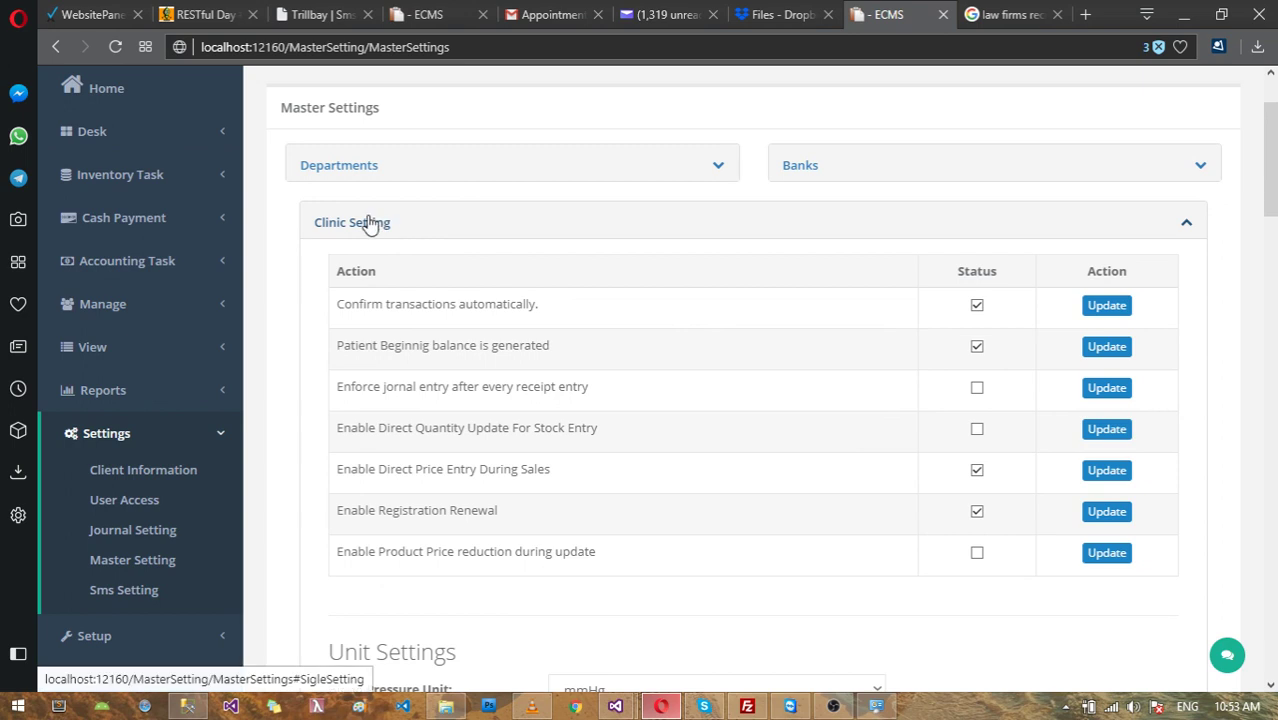
pyautogui.click(370, 222)
pyautogui.scroll(-2, 862, 285)
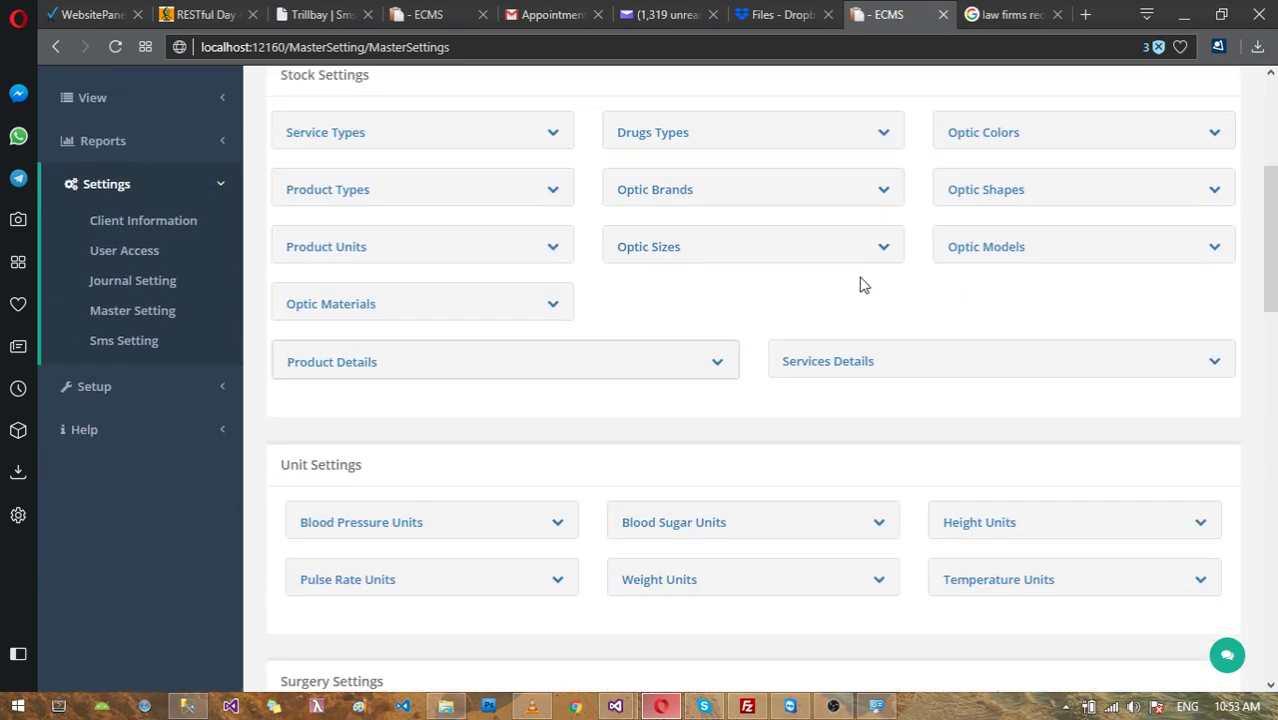
pyautogui.scroll(1, 700, 290)
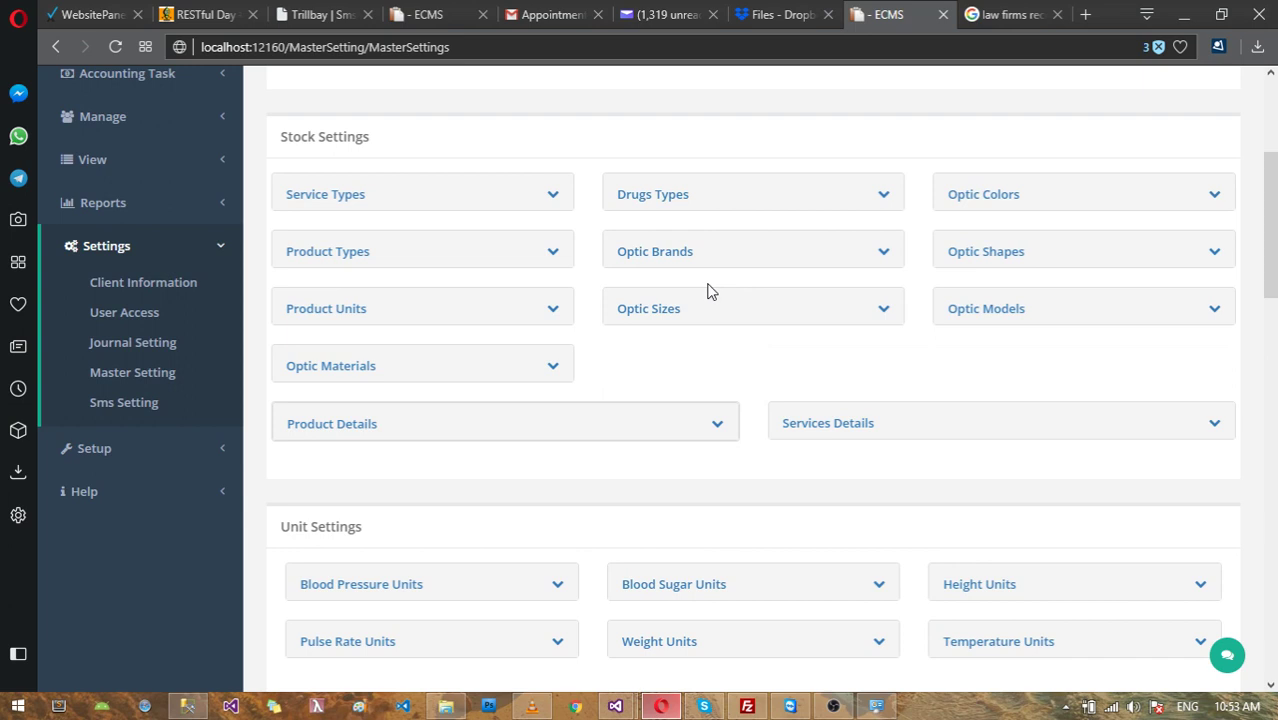
pyautogui.scroll(3, 707, 289)
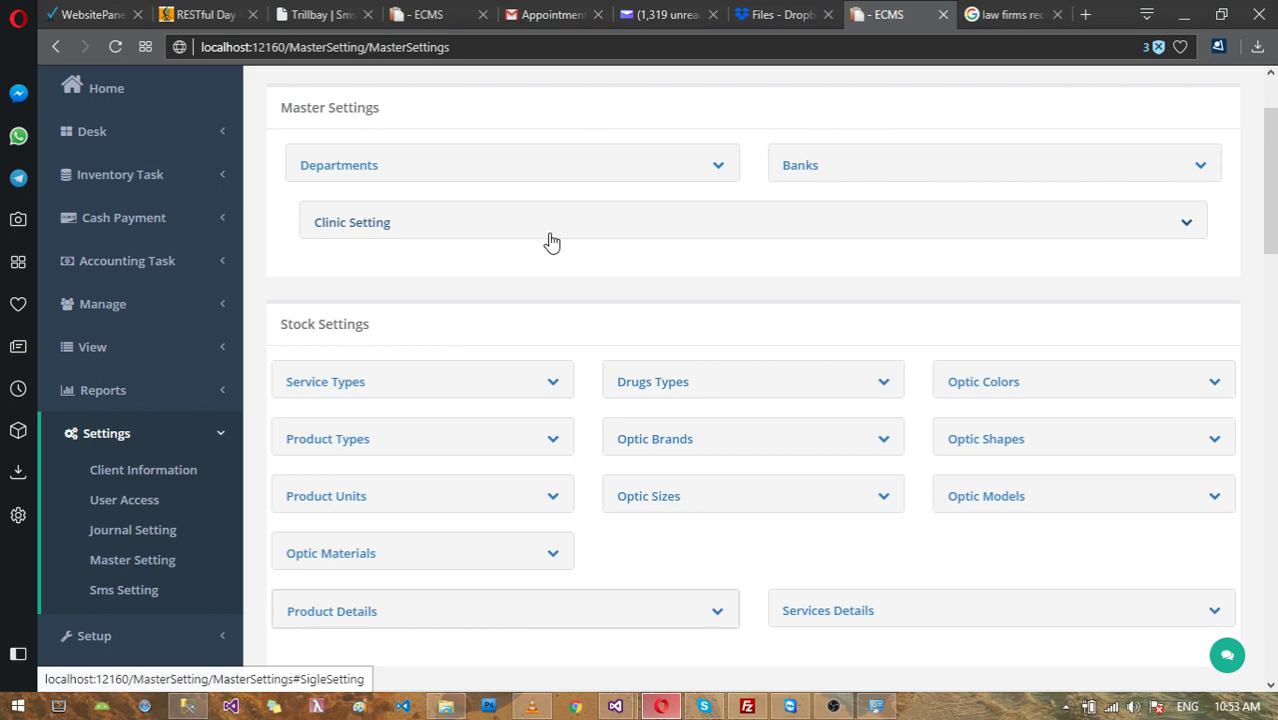
# Step: Fold away the Settings submenu in the sidebar navigation
pyautogui.click(188, 434)
pyautogui.scroll(1, 710, 370)
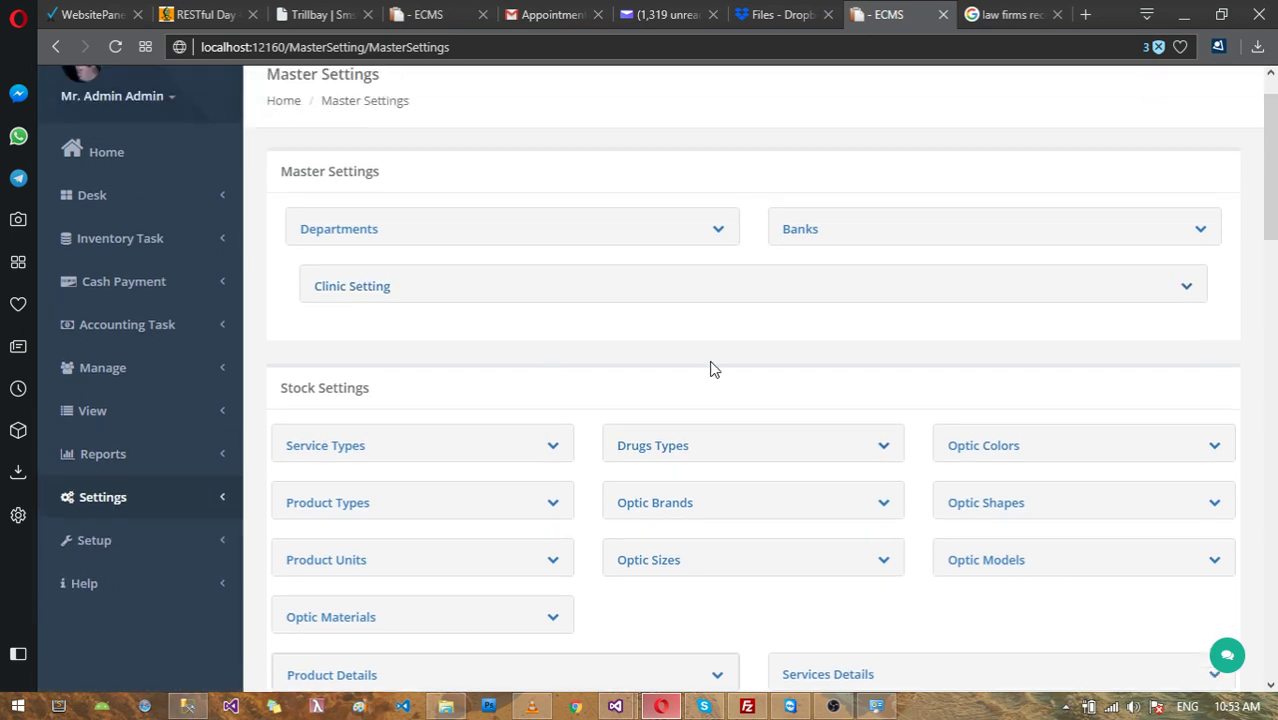
pyautogui.scroll(1, 712, 369)
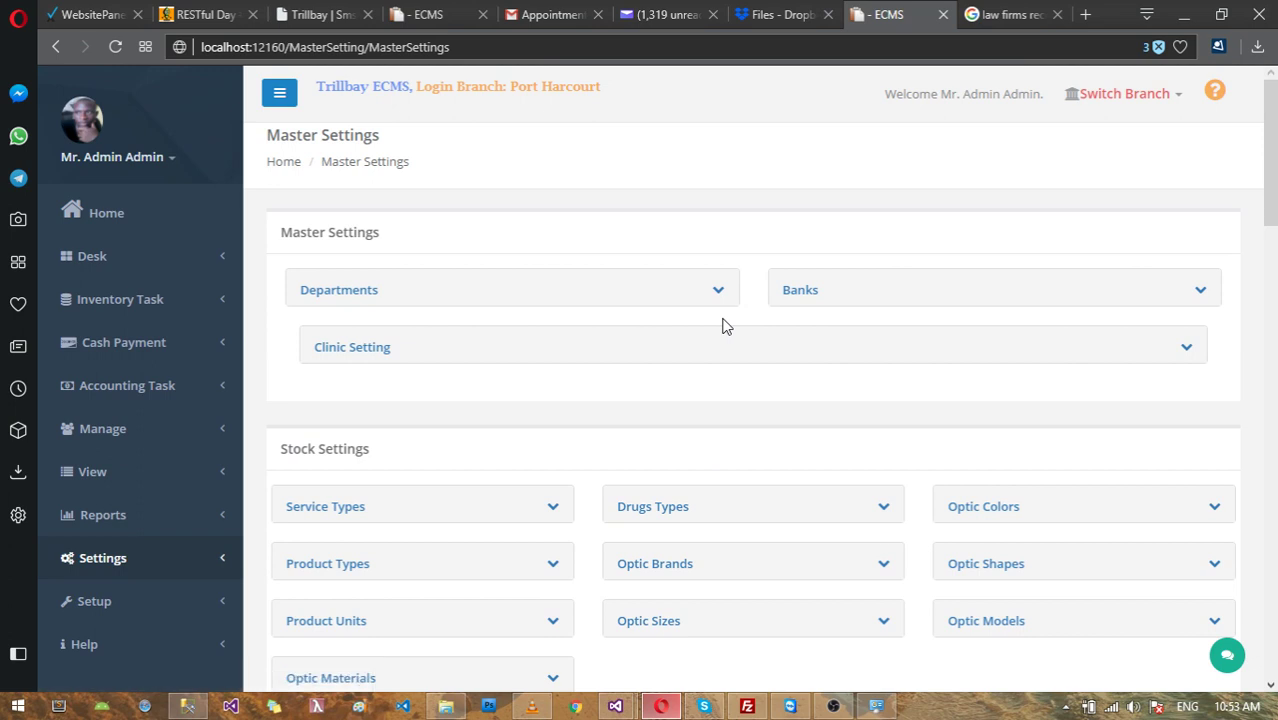